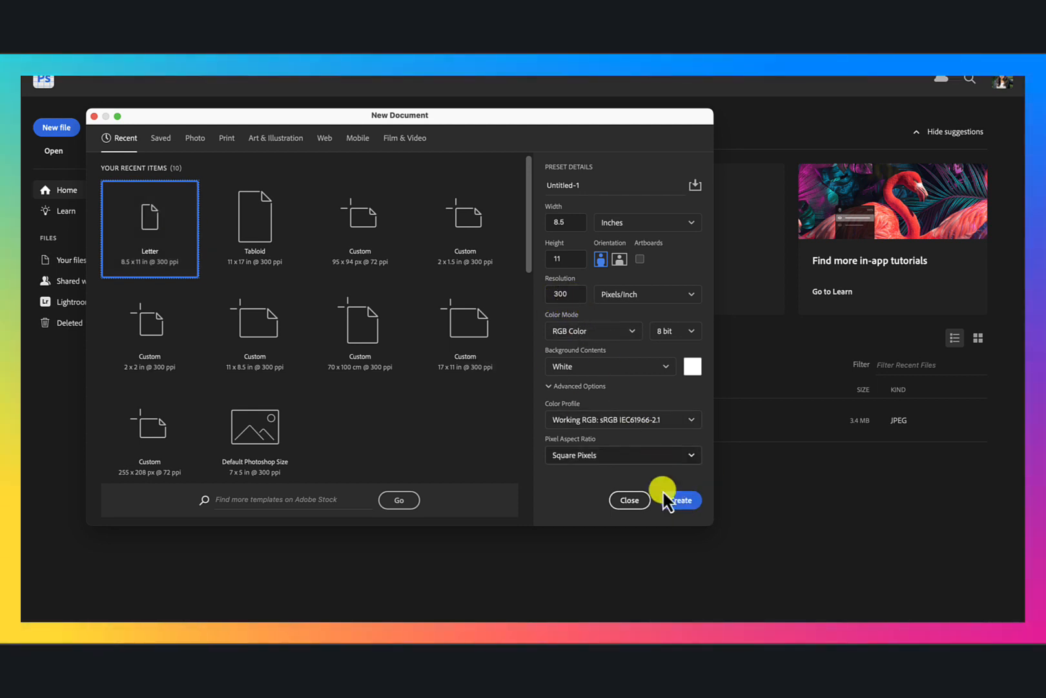
pyautogui.click(682, 500)
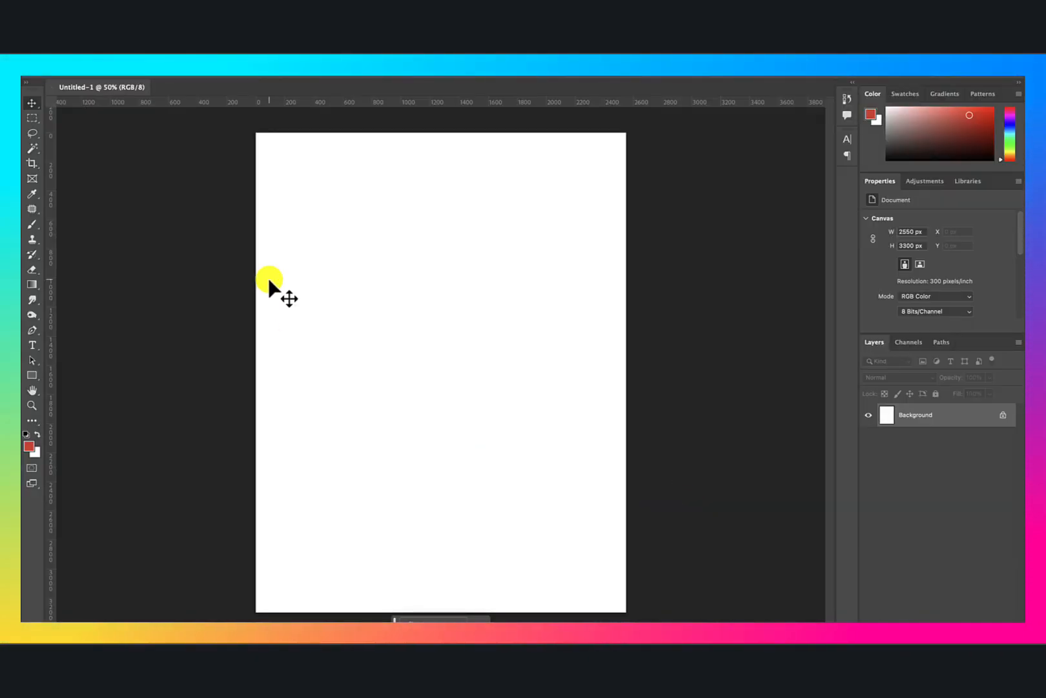
pyautogui.click(135, 41)
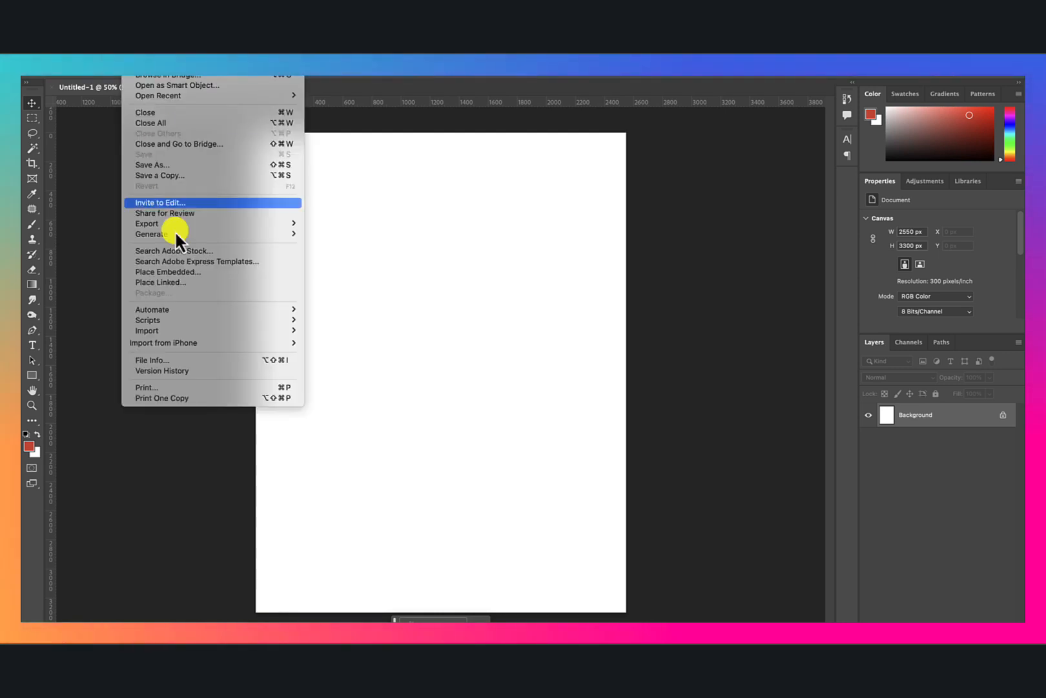
pyautogui.click(199, 271)
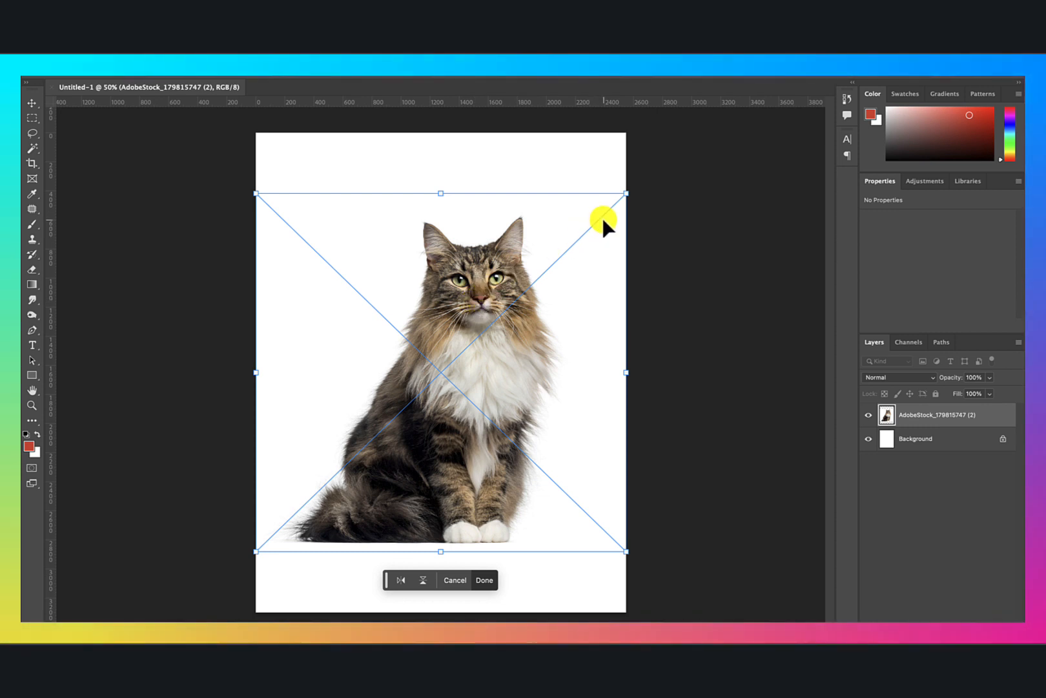
# Enlarge the placed cat photo to about 3116 x 3015 px, reposition it over the page and commit the placement.
pyautogui.moveTo(626, 194); pyautogui.dragTo(701, 149)
pyautogui.moveTo(558, 228); pyautogui.dragTo(521, 268)
pyautogui.moveTo(657, 172); pyautogui.dragTo(673, 155)
pyautogui.moveTo(487, 289); pyautogui.dragTo(506, 277)
pyautogui.press('Return')
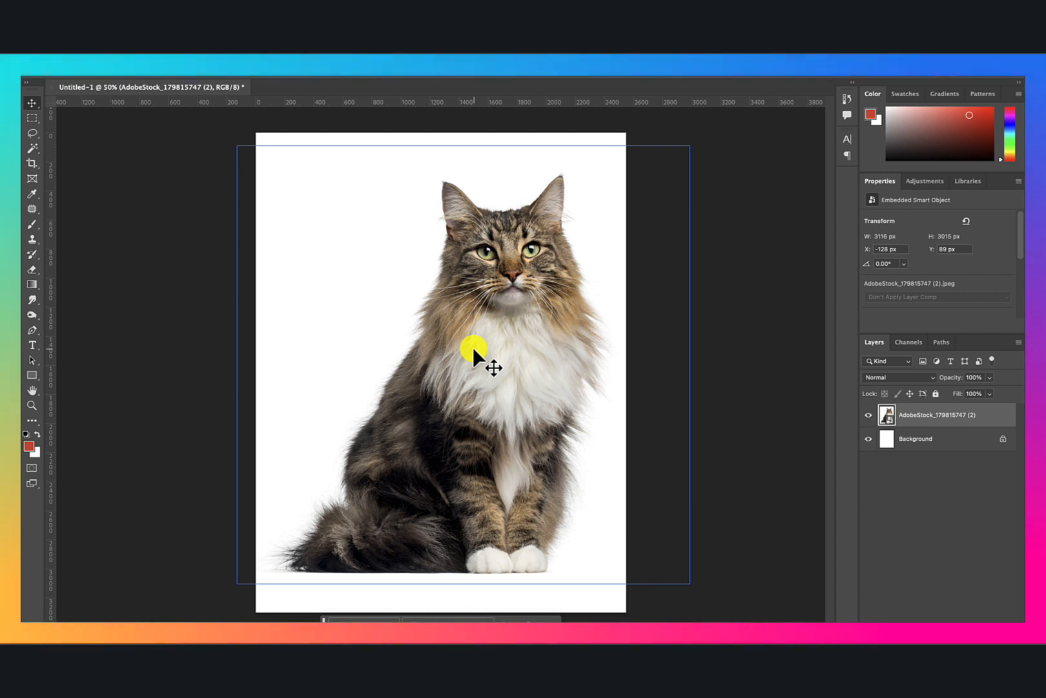
# Free-transform the cat photo down to about 2944 x 2848 px and shift it slightly so the cat sits within the page.
pyautogui.press('super+t')
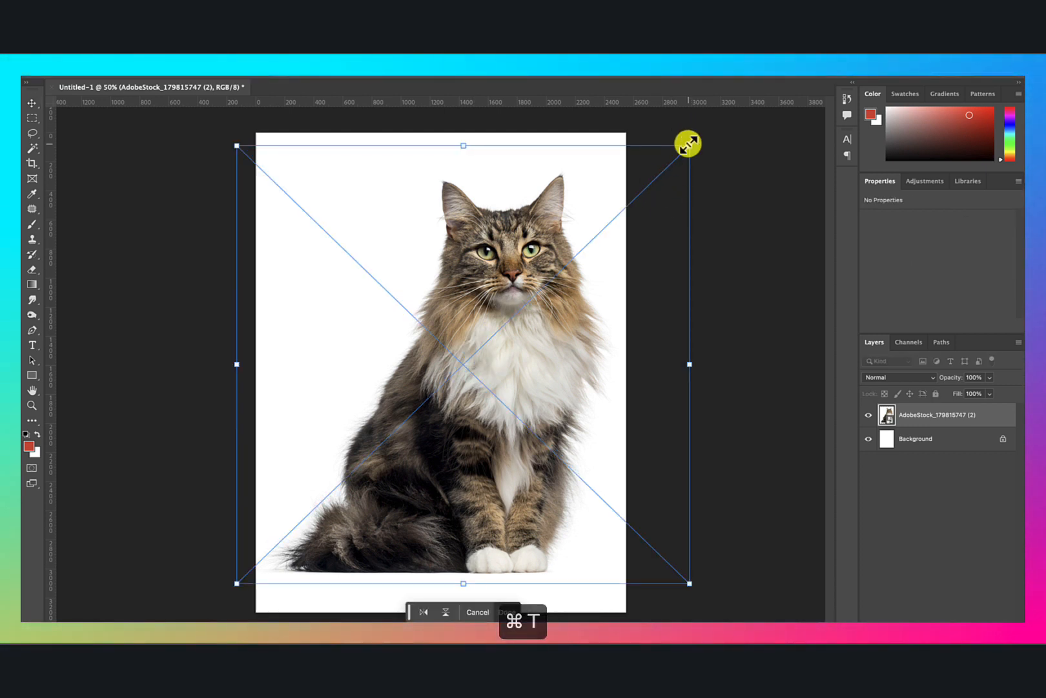
pyautogui.moveTo(690, 145); pyautogui.dragTo(666, 167)
pyautogui.moveTo(493, 305)
pyautogui.mouseDown()
pyautogui.moveTo(498, 292)
pyautogui.moveTo(497, 305)
pyautogui.mouseUp()
pyautogui.press('Return')
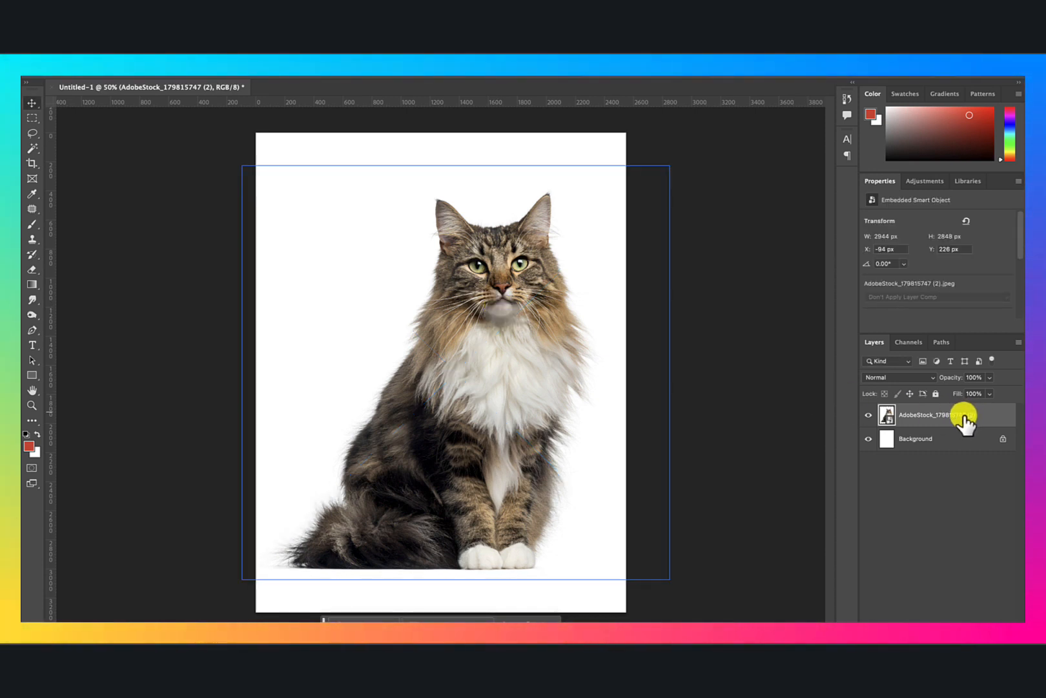
# Select the whole cat with the Object Selection tool.
pyautogui.click(30, 150)
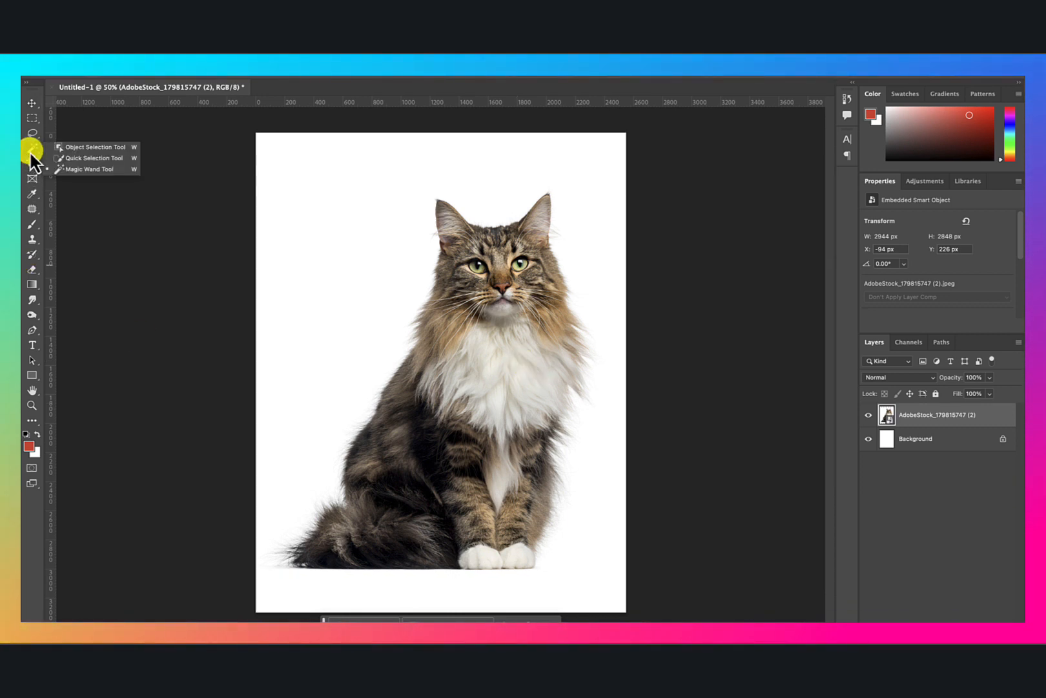
pyautogui.click(71, 148)
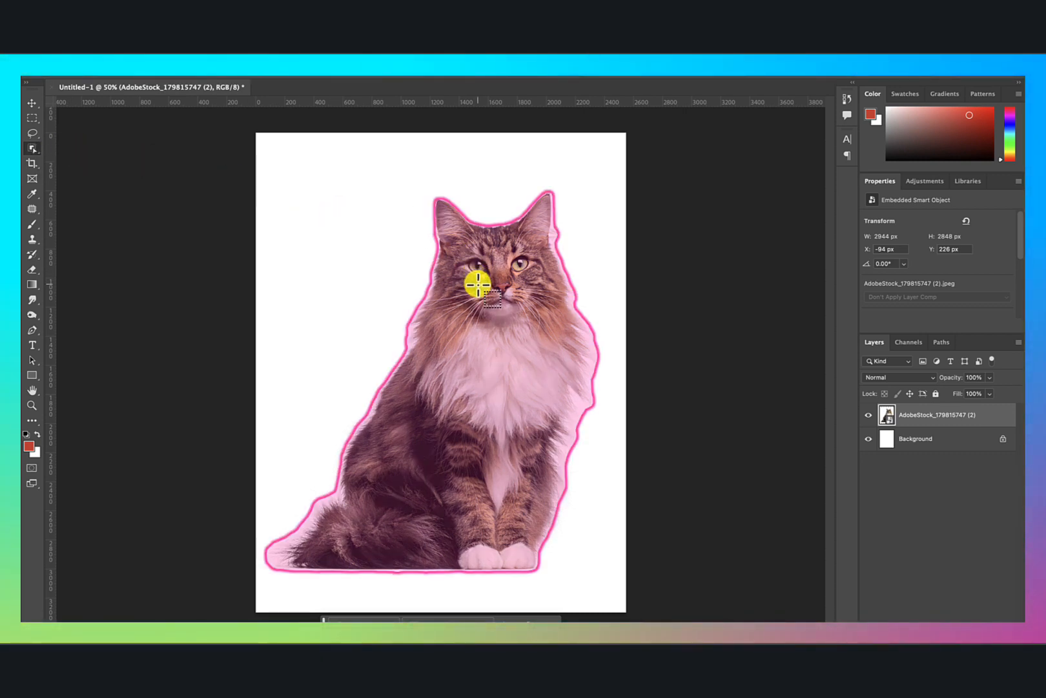
pyautogui.click(421, 357)
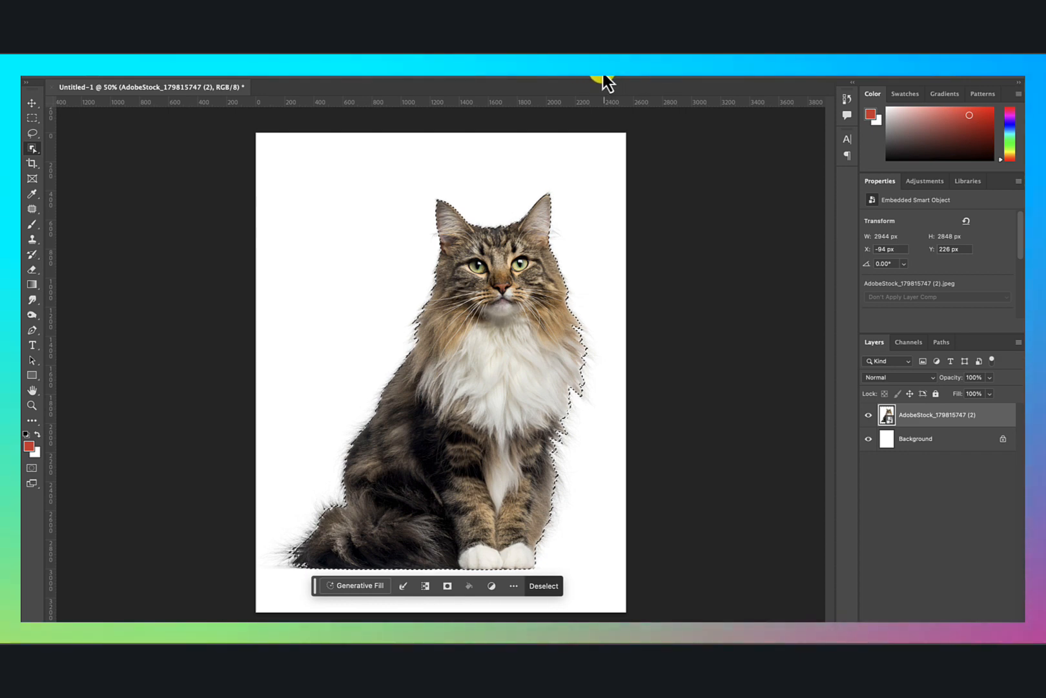
# Inspect the cat selection's edges in Select and Mask with a red overlay at 100% opacity, keeping the output as a selection.
pyautogui.hotkey('ctrl', 'alt', 'r')
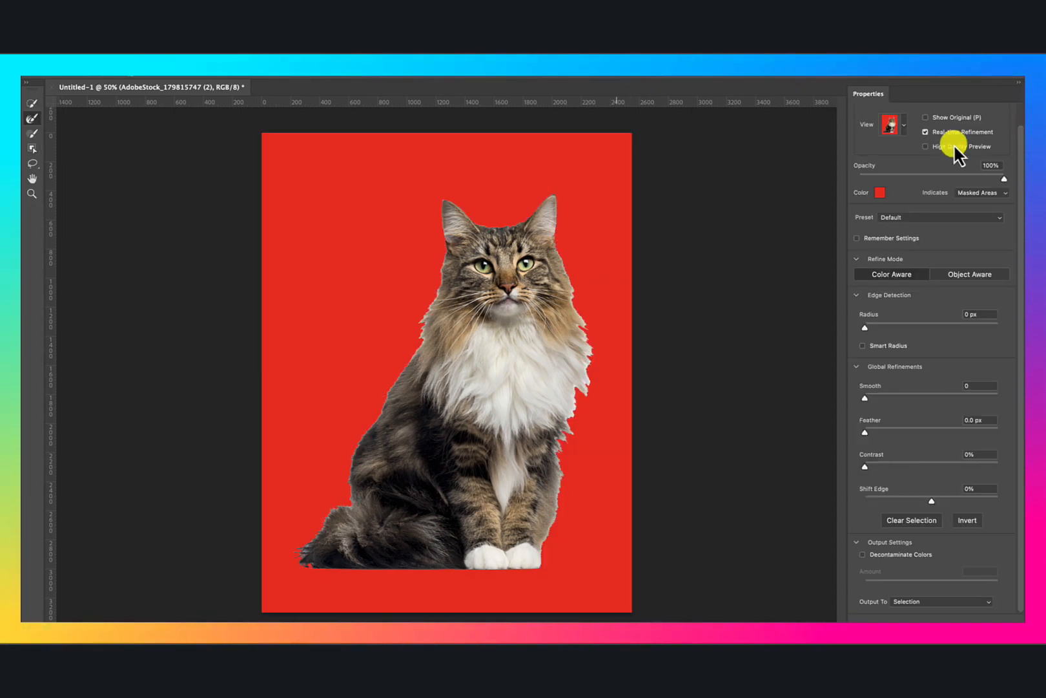
pyautogui.moveTo(1003, 176)
pyautogui.mouseDown()
pyautogui.moveTo(852, 182)
pyautogui.moveTo(1010, 180)
pyautogui.mouseUp()
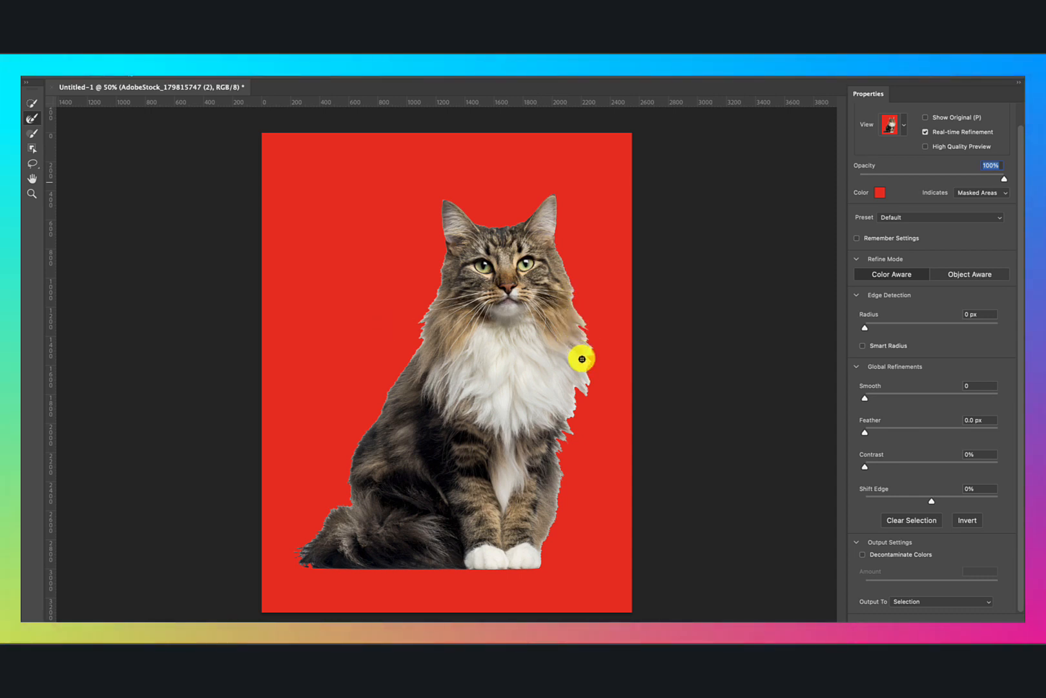
pyautogui.moveTo(582, 358); pyautogui.dragTo(579, 385)
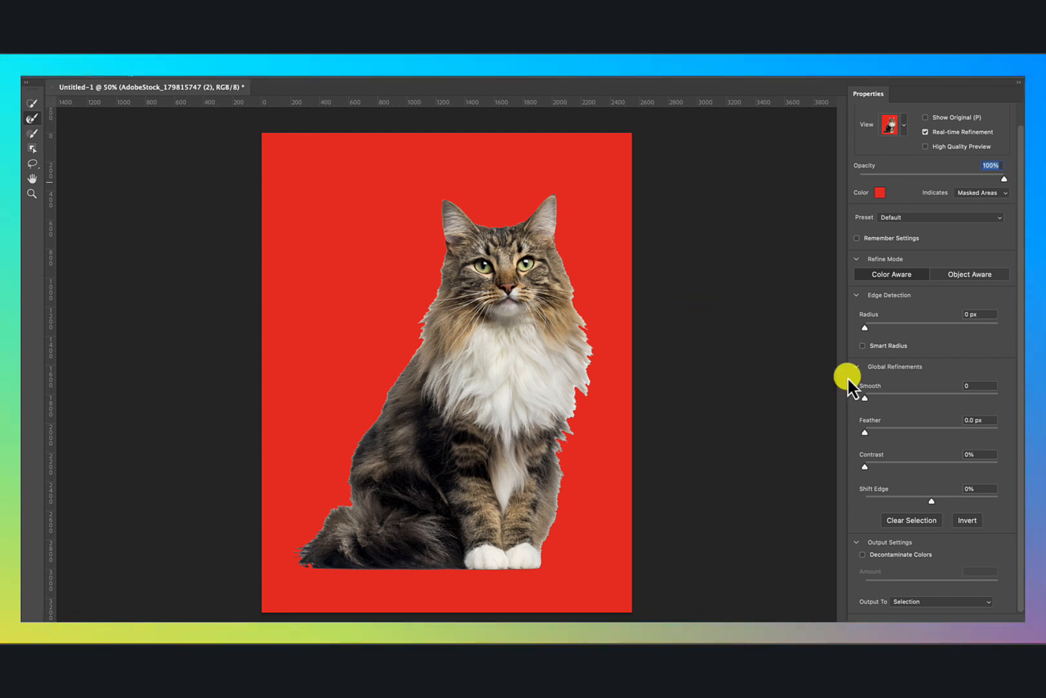
pyautogui.click(997, 624)
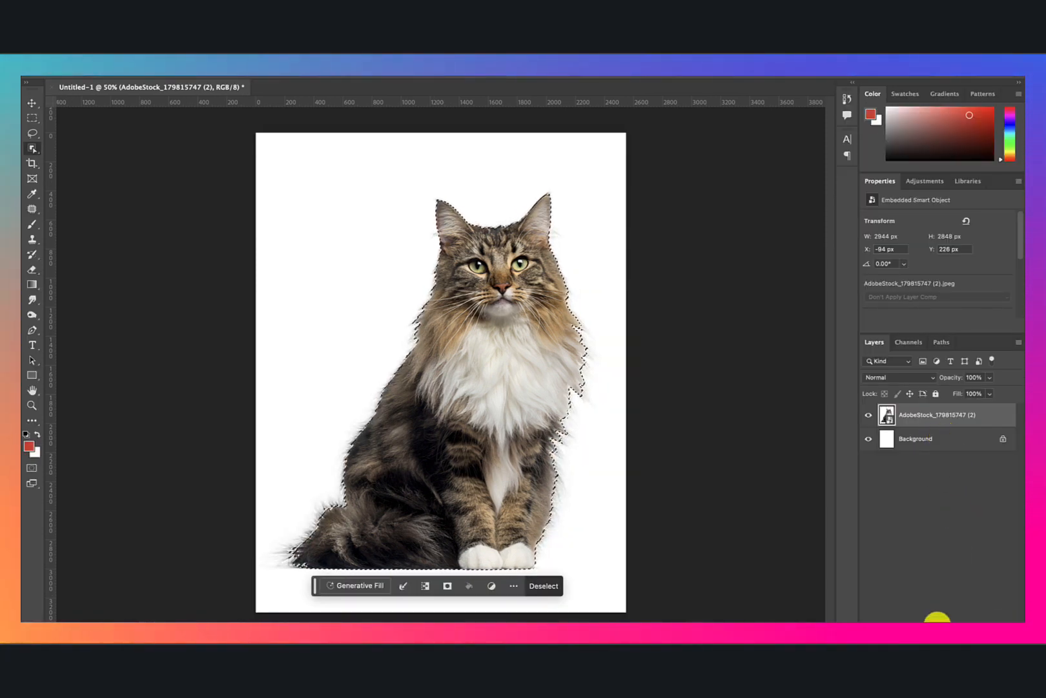
# Add a layer mask to the cat layer from the selection and open that mask in Select and Mask.
pyautogui.click(447, 585)
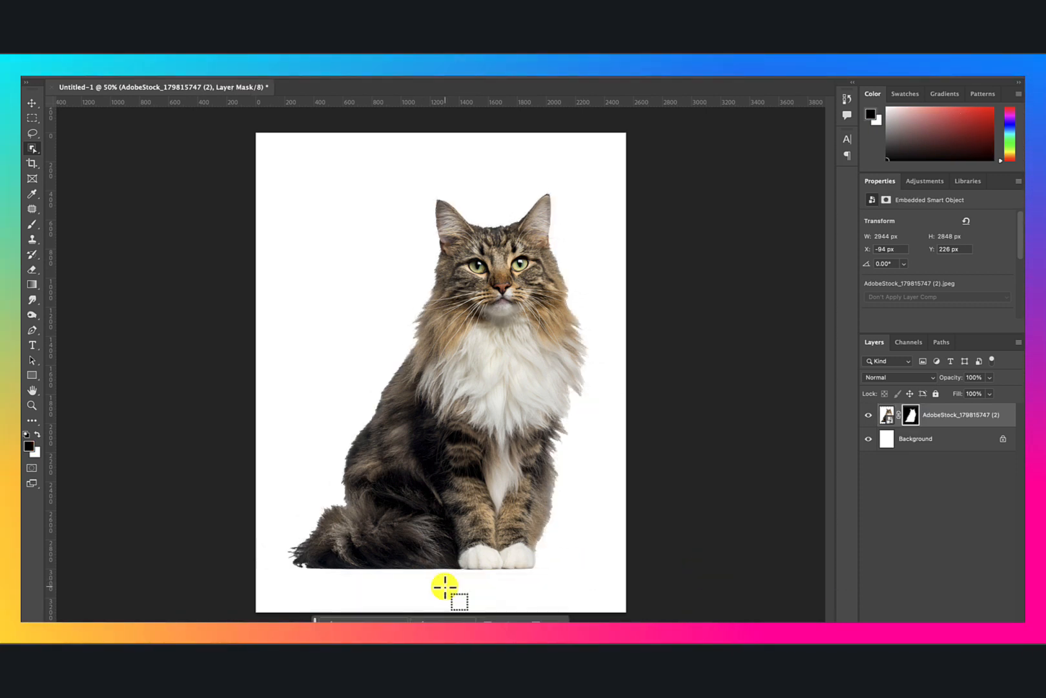
pyautogui.doubleClick(912, 415)
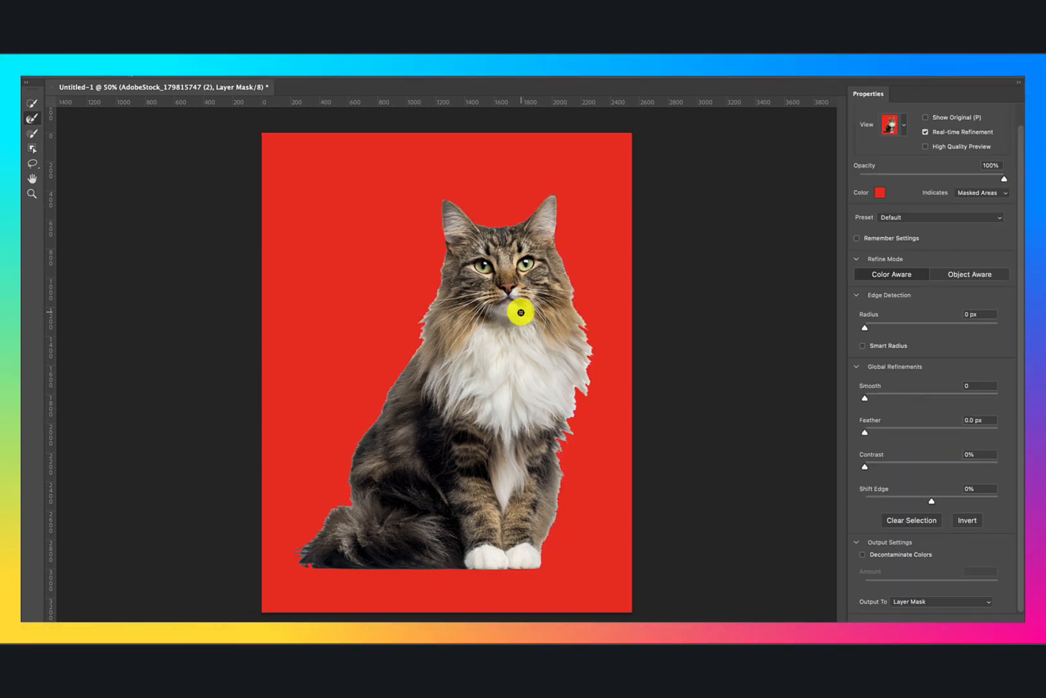
# Adjust the Refine Edge Brush and refine the mask along the fur on the left side of the cat's face and neck.
pyautogui.press('super+plus')
pyautogui.press('super+plus')
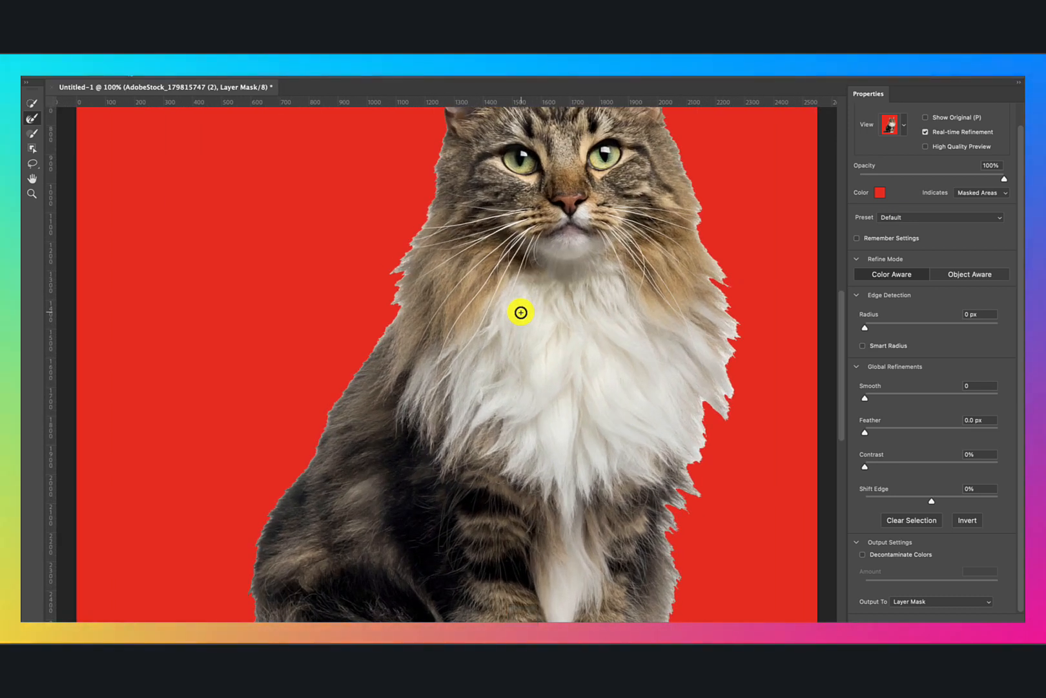
pyautogui.scroll(4, 521, 312)
pyautogui.scroll(5, 522, 312)
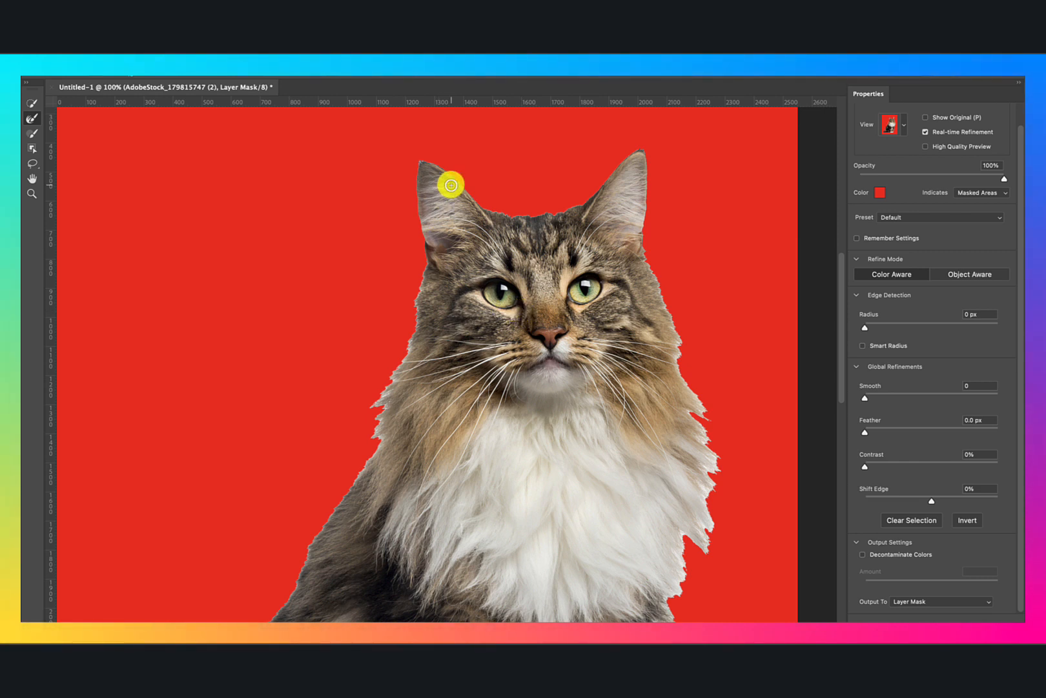
pyautogui.click(29, 121)
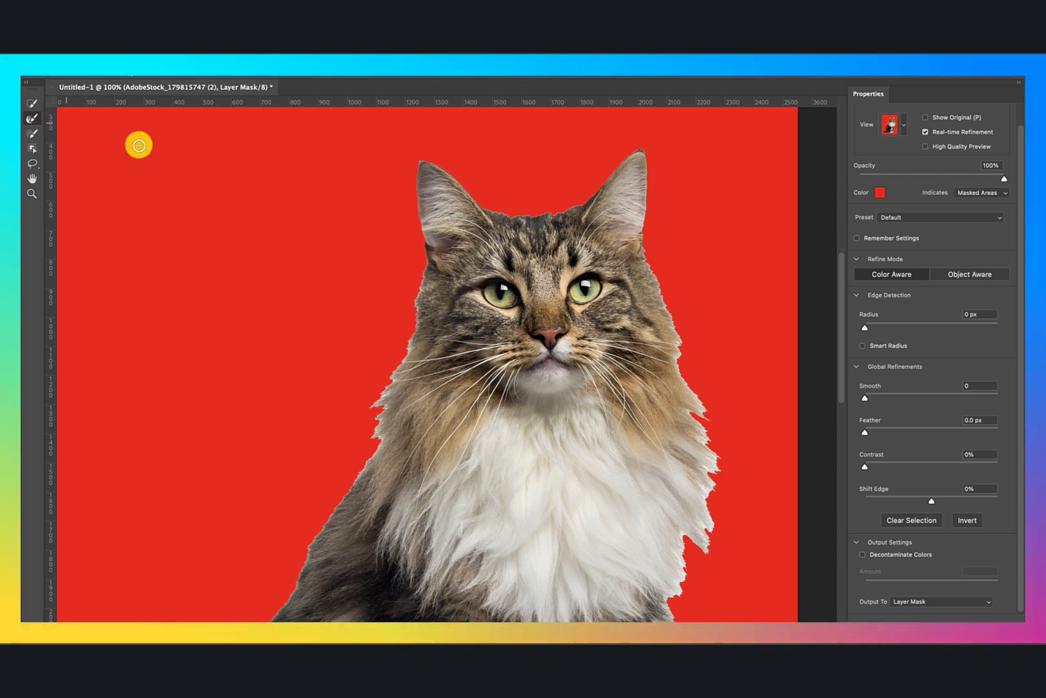
pyautogui.rightClick(364, 287)
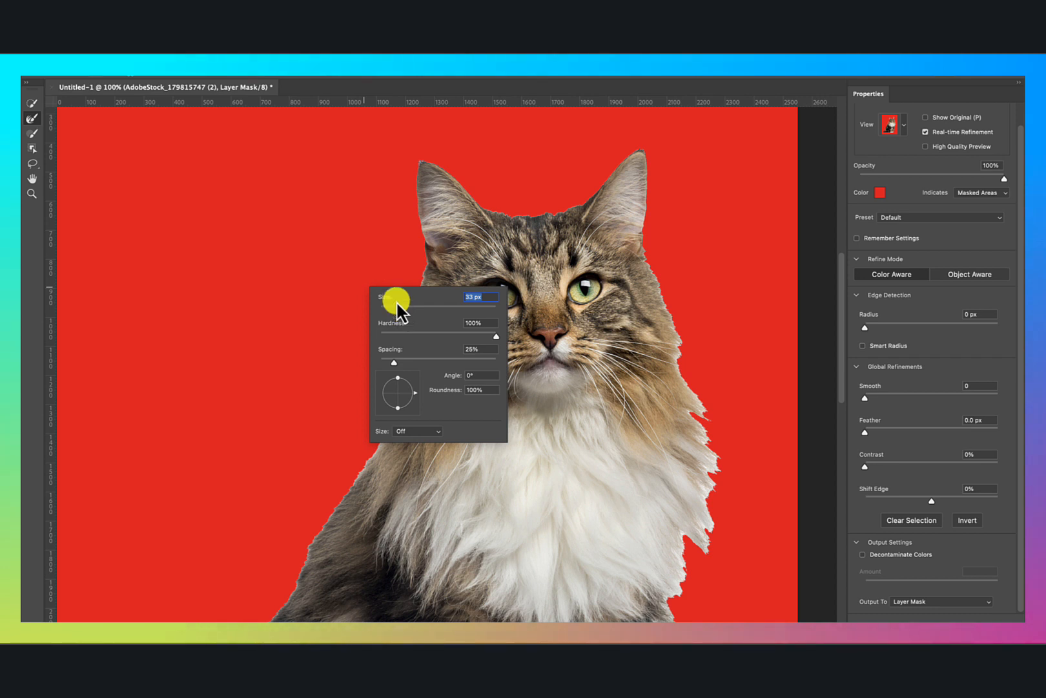
pyautogui.press('Return')
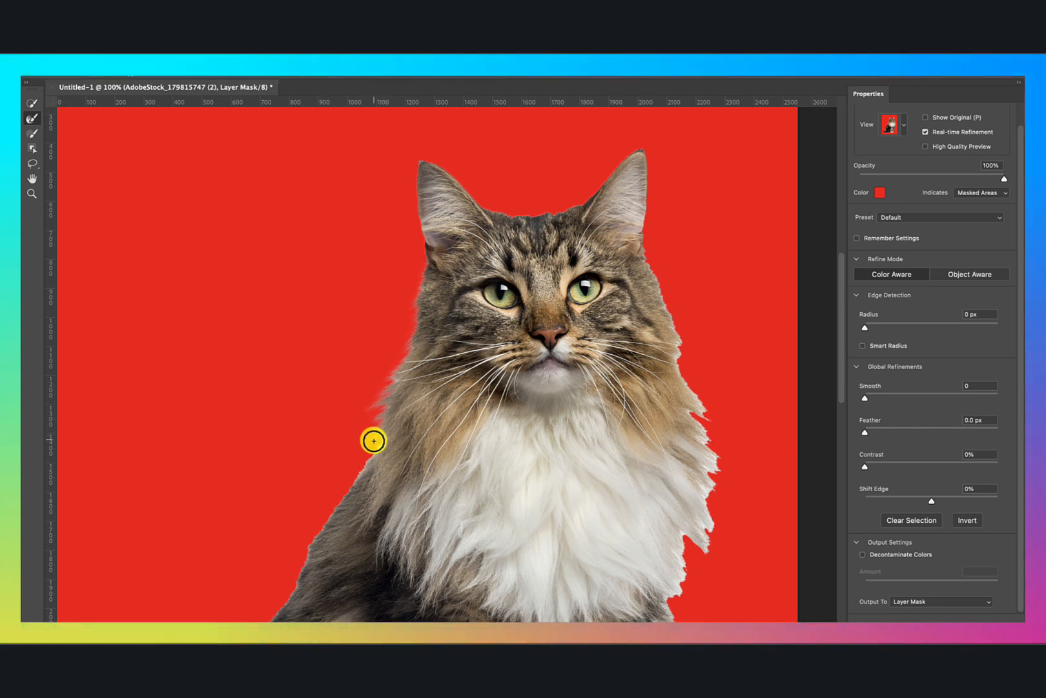
# Brush around the cat's back, tail, legs, chest and right side with the Refine Edge Brush to refine the remaining fur edges.
pyautogui.scroll(-3, 368, 458)
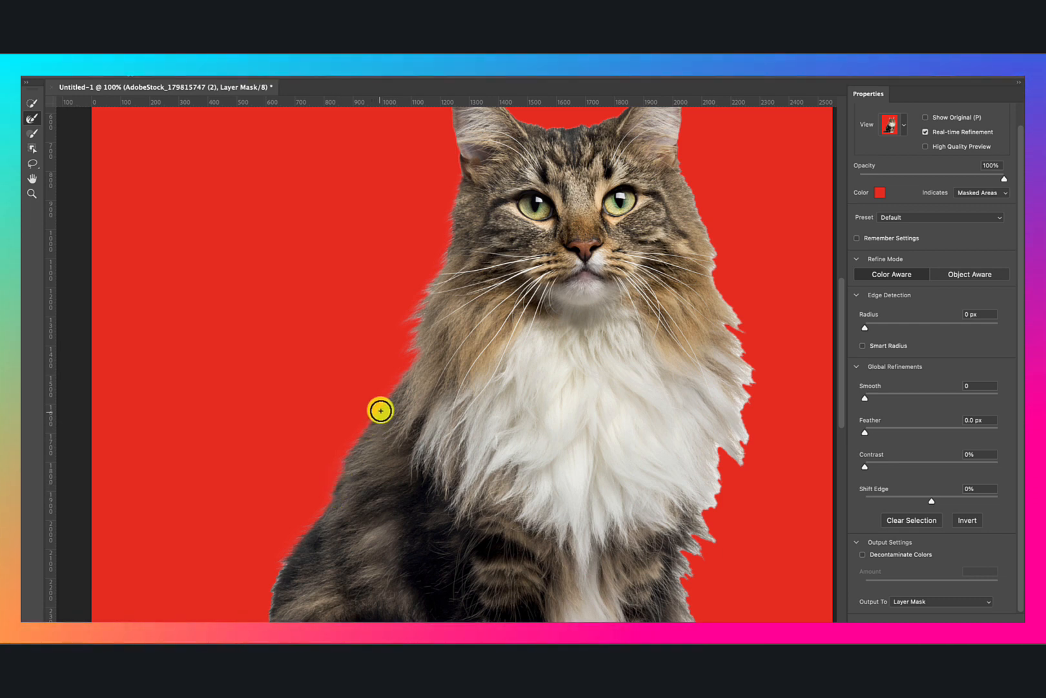
pyautogui.scroll(-10, 402, 381)
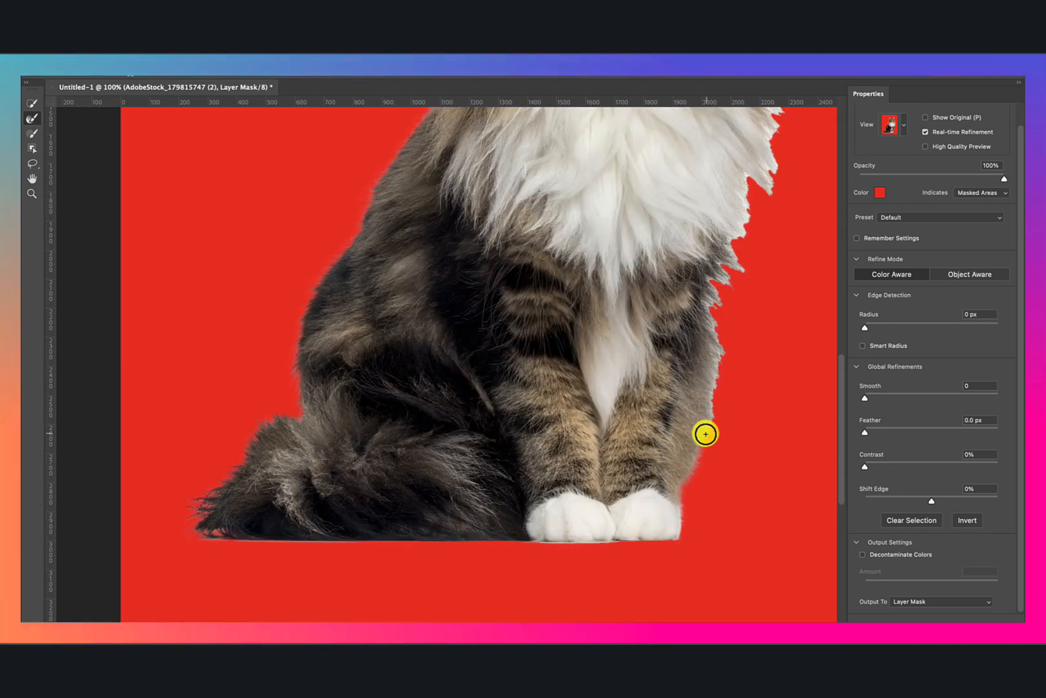
pyautogui.scroll(4, 708, 283)
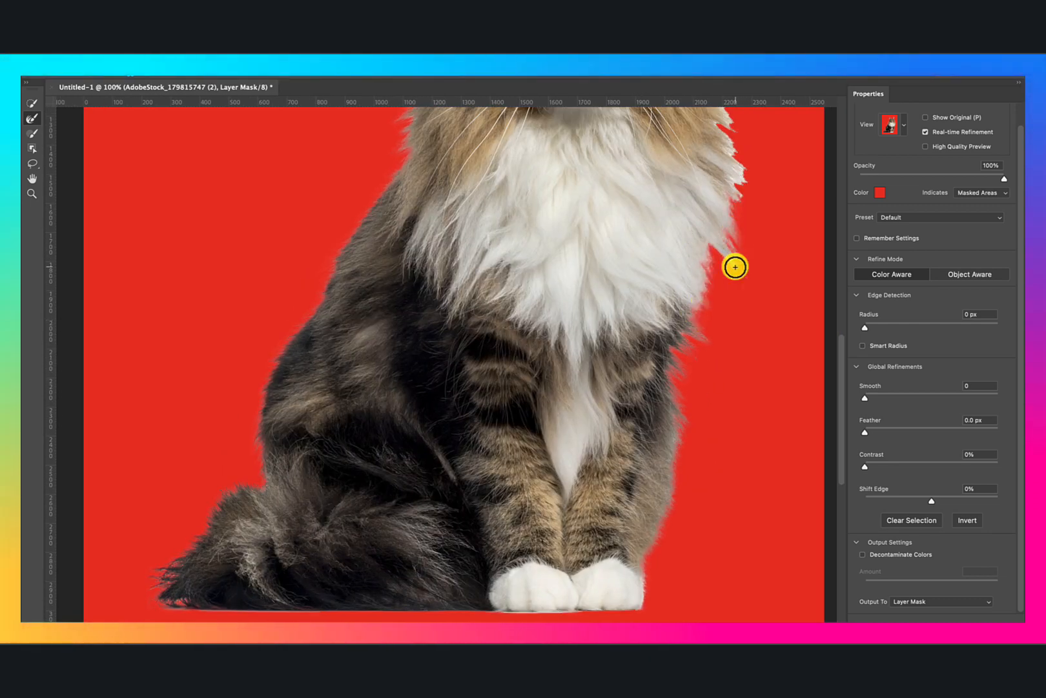
pyautogui.scroll(5, 663, 215)
pyautogui.scroll(6, 663, 215)
pyautogui.hscroll(2, 771, 439)
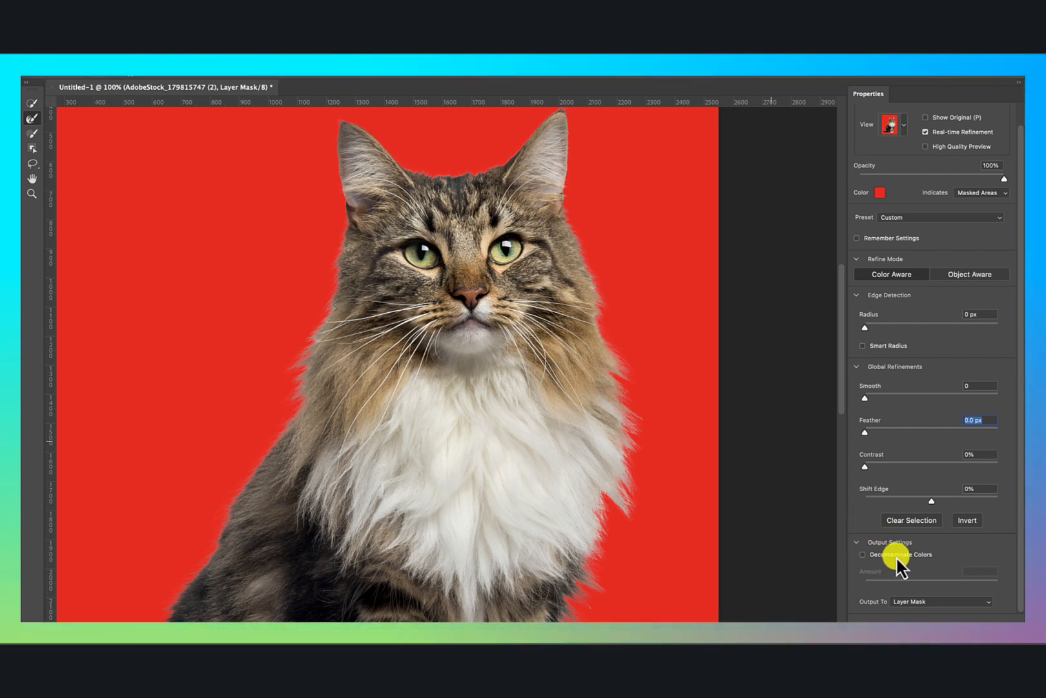
# Decontaminate the edge colors at 100% and output the refined cutout to a new layer with a layer mask.
pyautogui.click(862, 555)
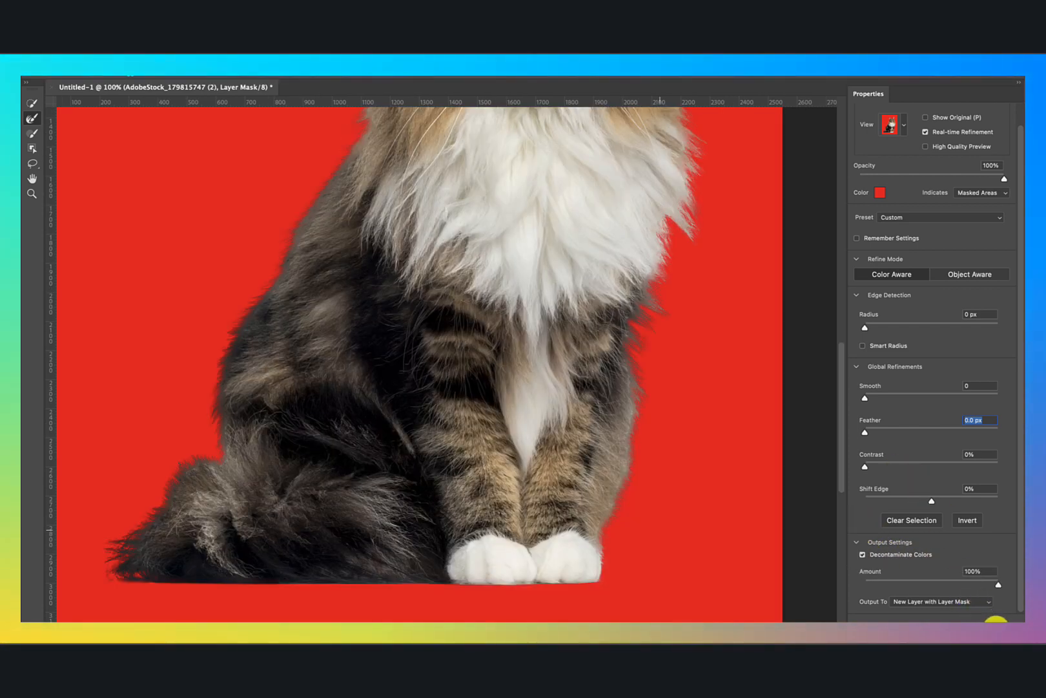
pyautogui.click(996, 622)
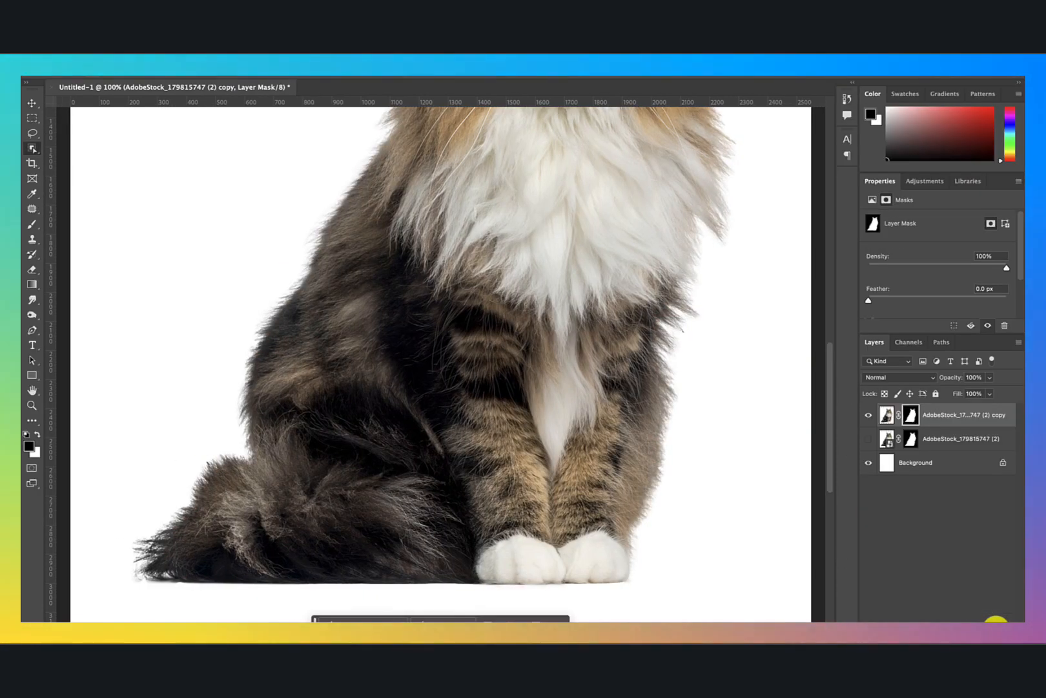
pyautogui.click(972, 443)
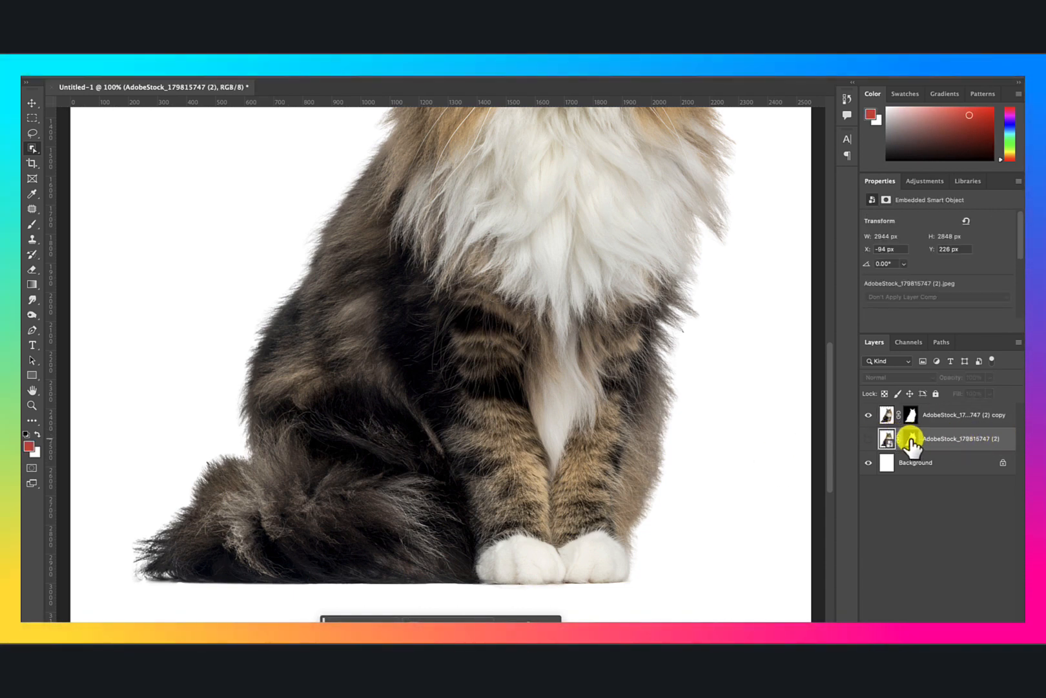
pyautogui.press('Delete')
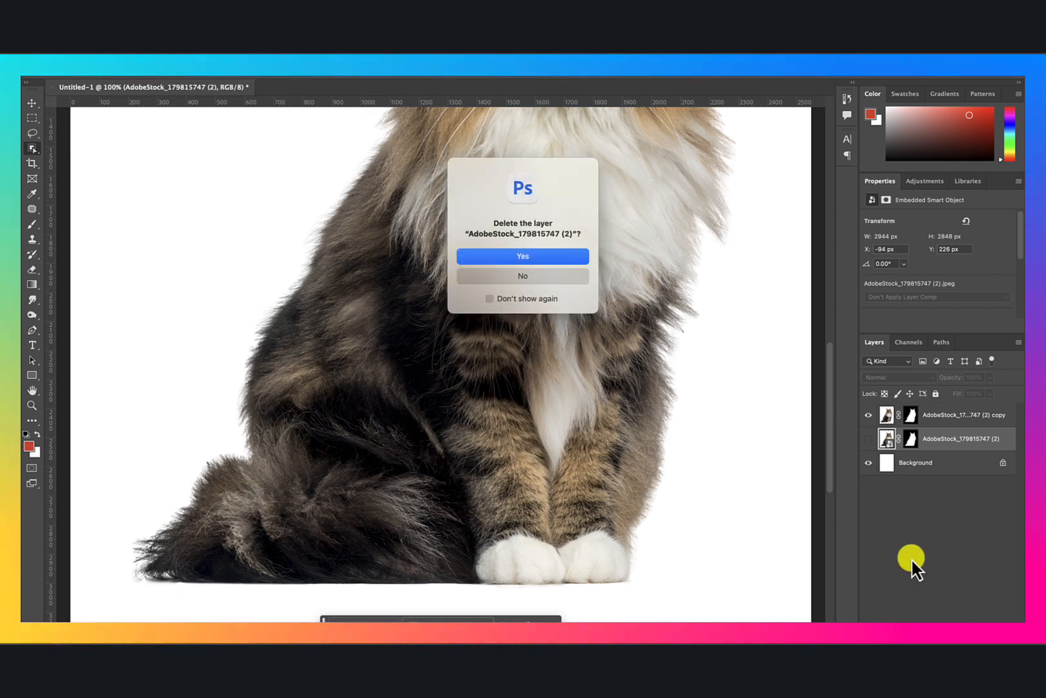
pyautogui.click(509, 258)
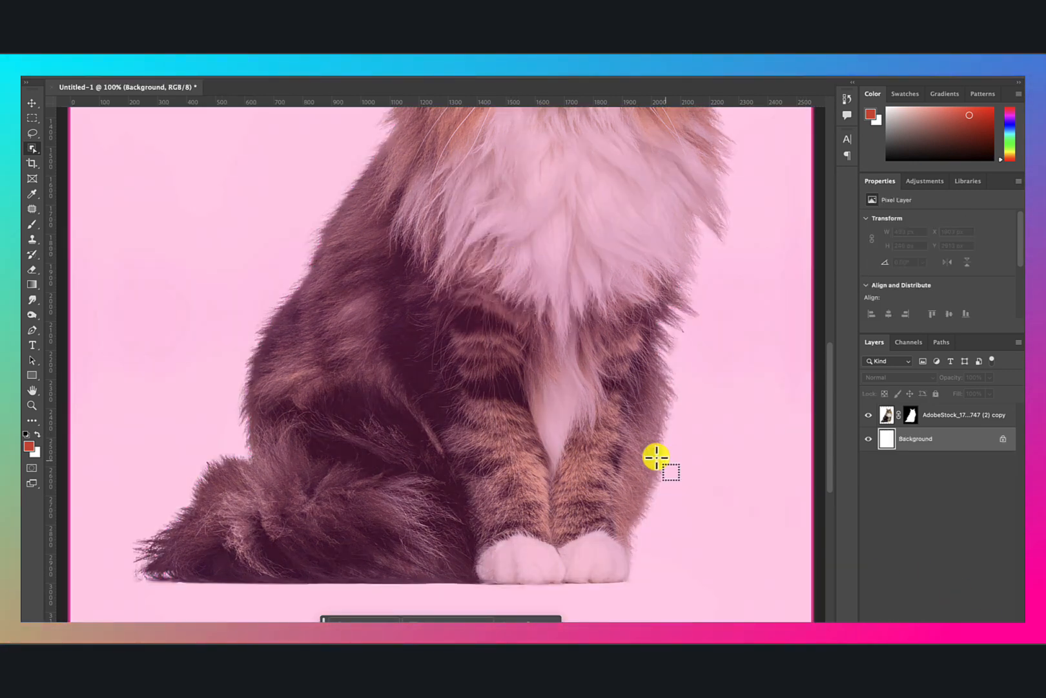
# Select the entire canvas on the Background layer and fill it with Generative Fill using the prompt "light gray to white gradient".
pyautogui.press('super+minus')
pyautogui.press('super+minus')
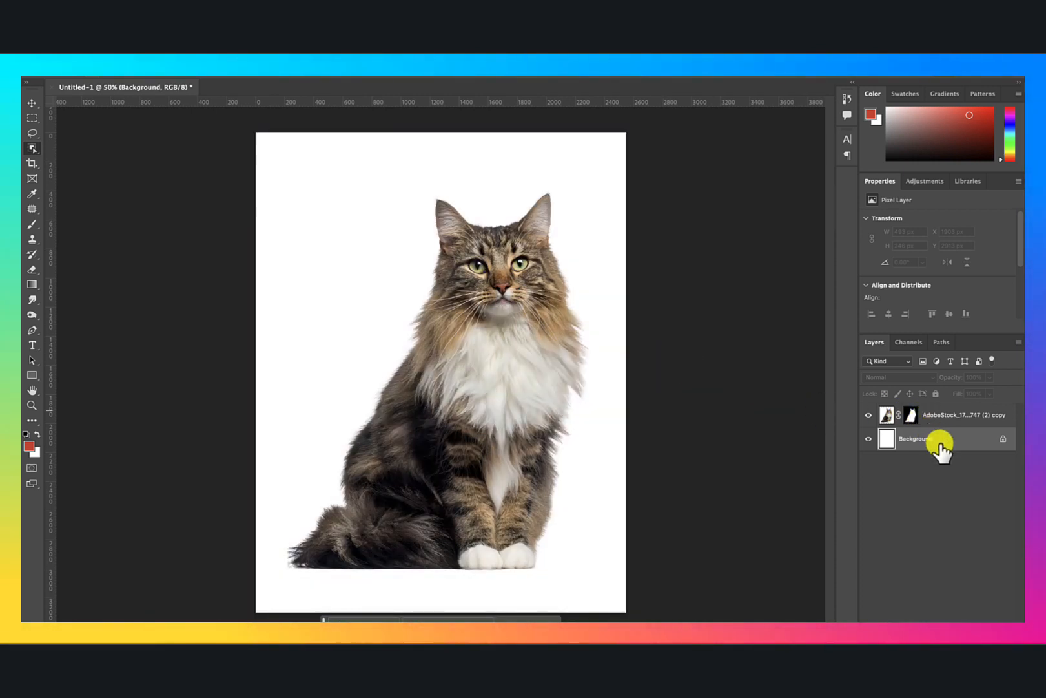
pyautogui.click(33, 117)
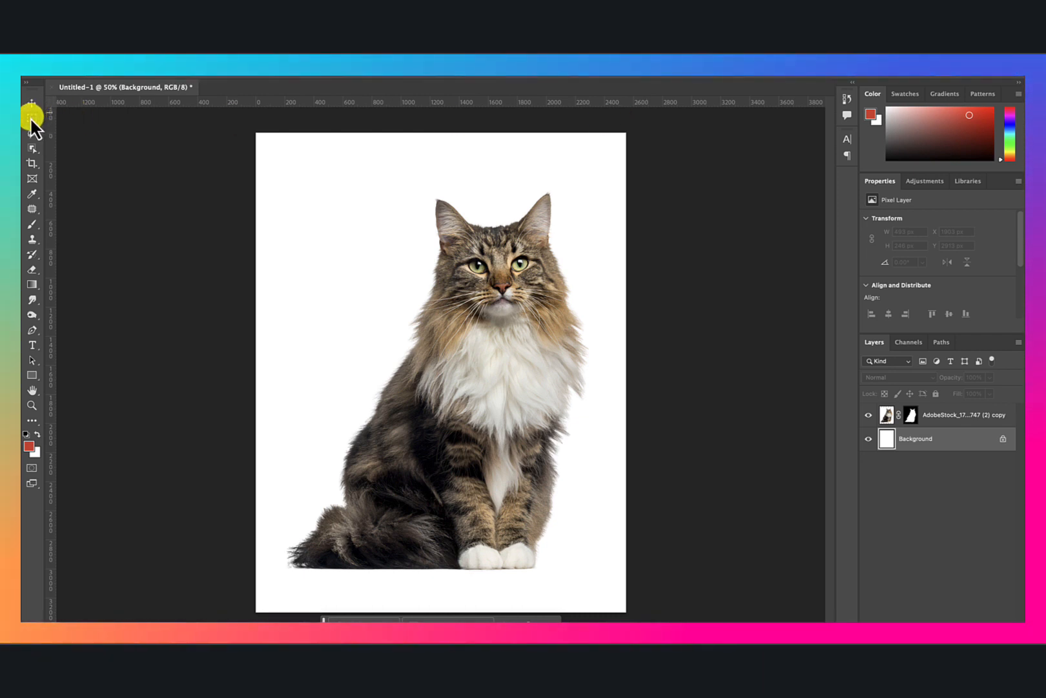
pyautogui.moveTo(619, 131); pyautogui.dragTo(146, 616)
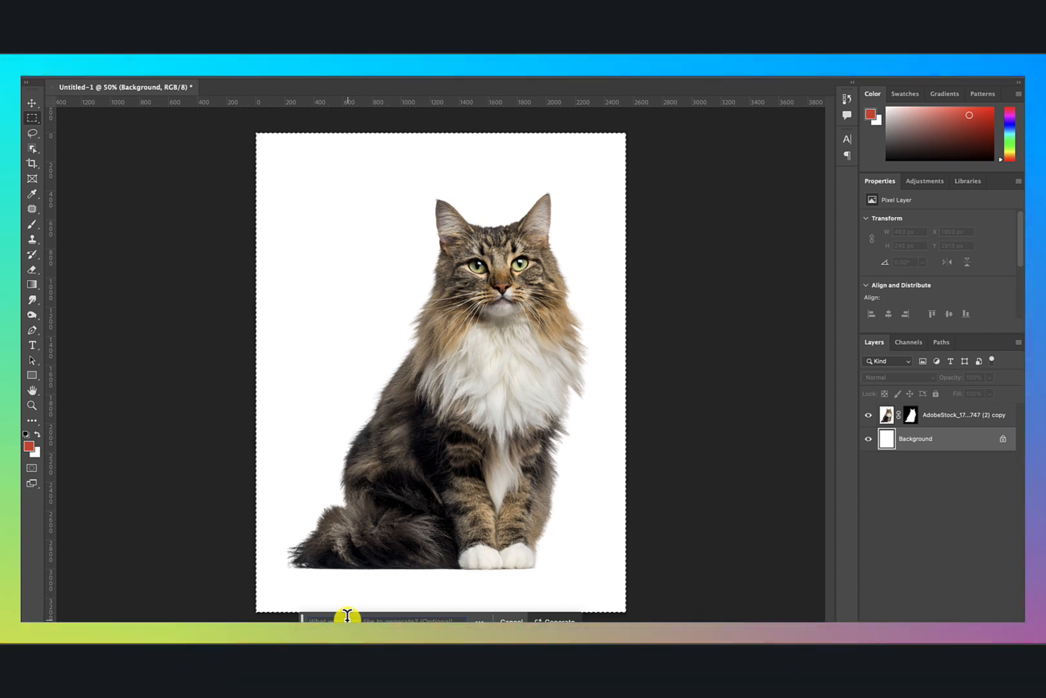
pyautogui.write('light')
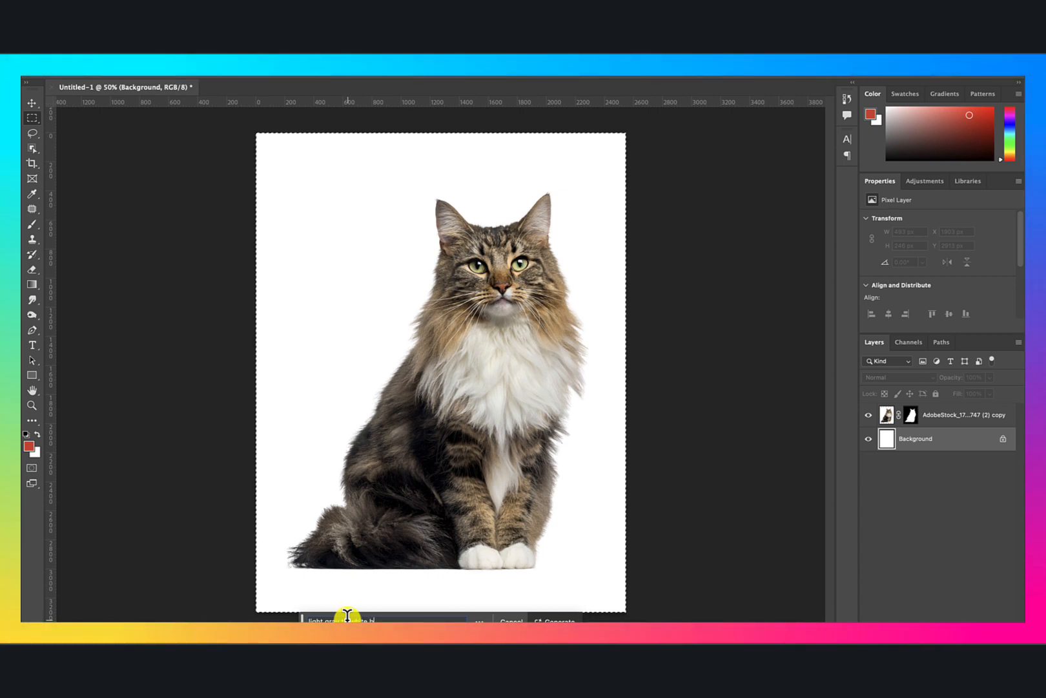
pyautogui.write('gradient')
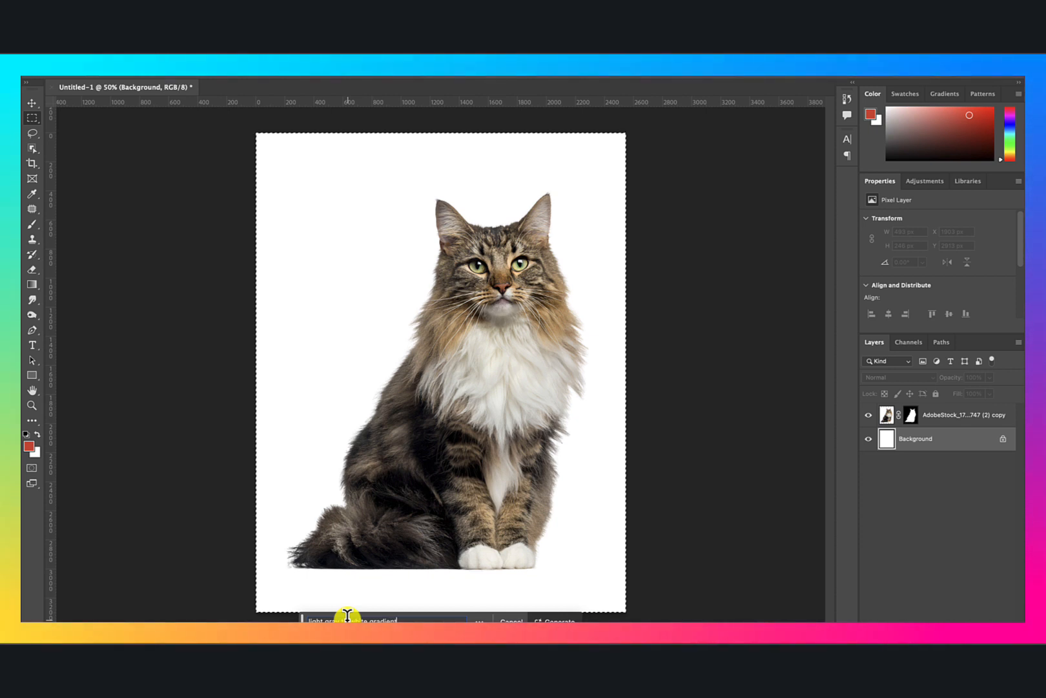
pyautogui.press('Return')
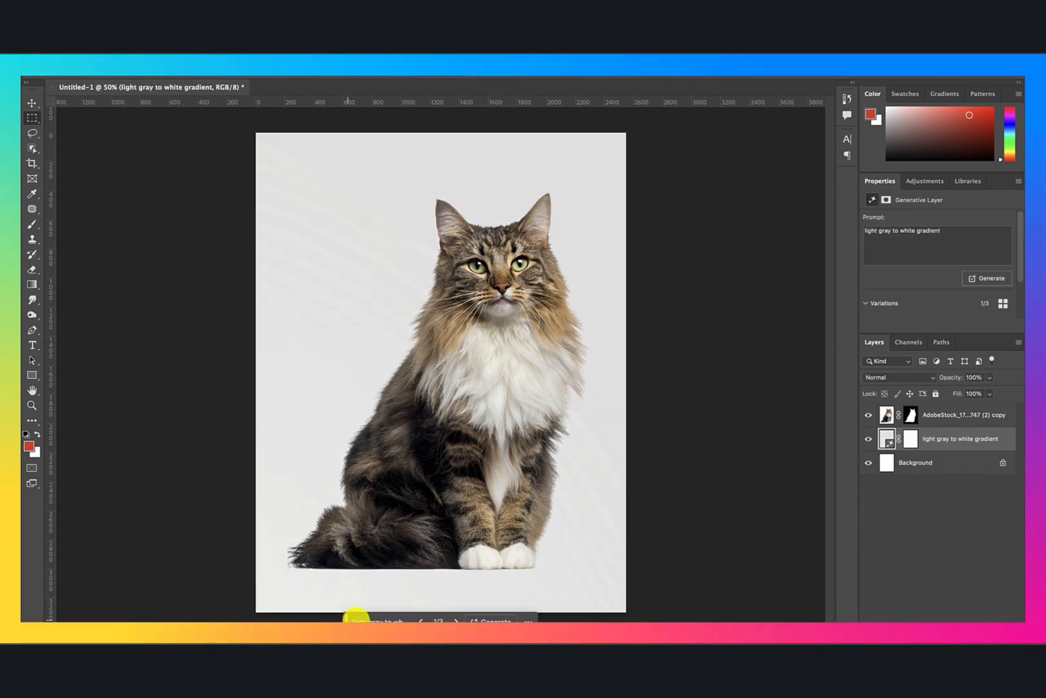
# Compare the gradient background variations, generate another set from the same prompt, and keep variation 1 of 6.
pyautogui.click(456, 620)
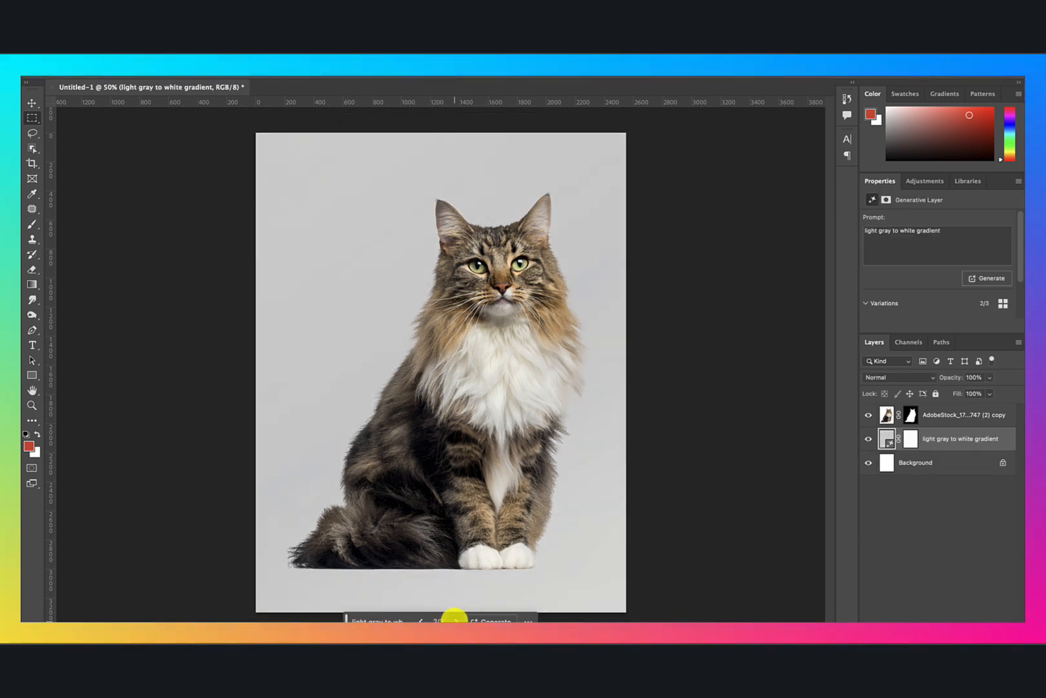
pyautogui.click(455, 620)
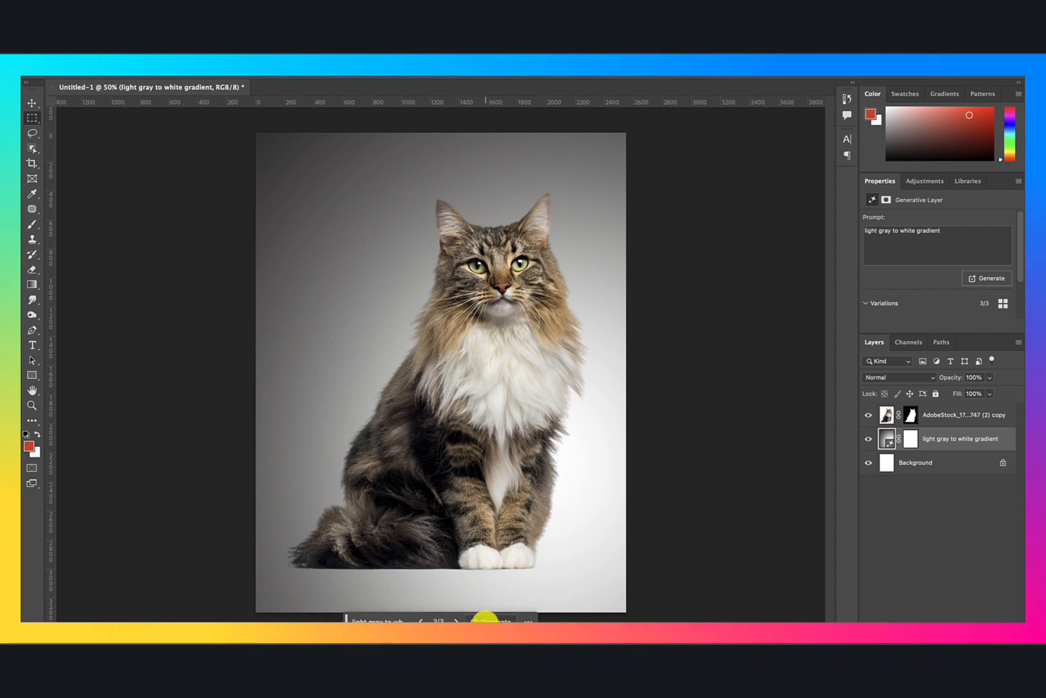
pyautogui.click(490, 620)
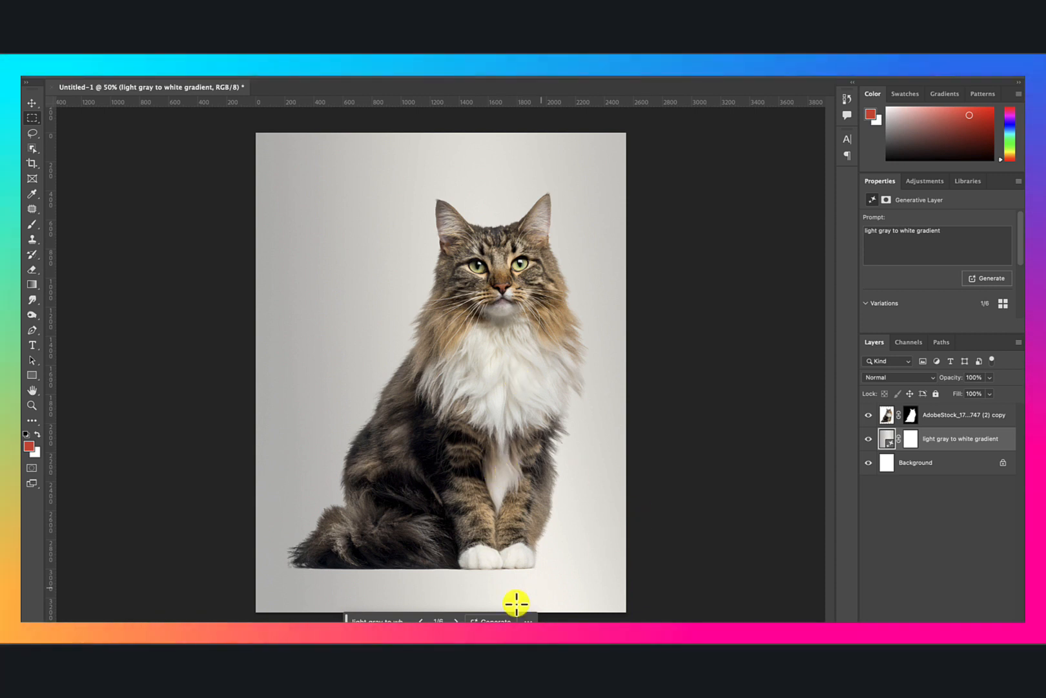
pyautogui.click(456, 620)
pyautogui.click(421, 621)
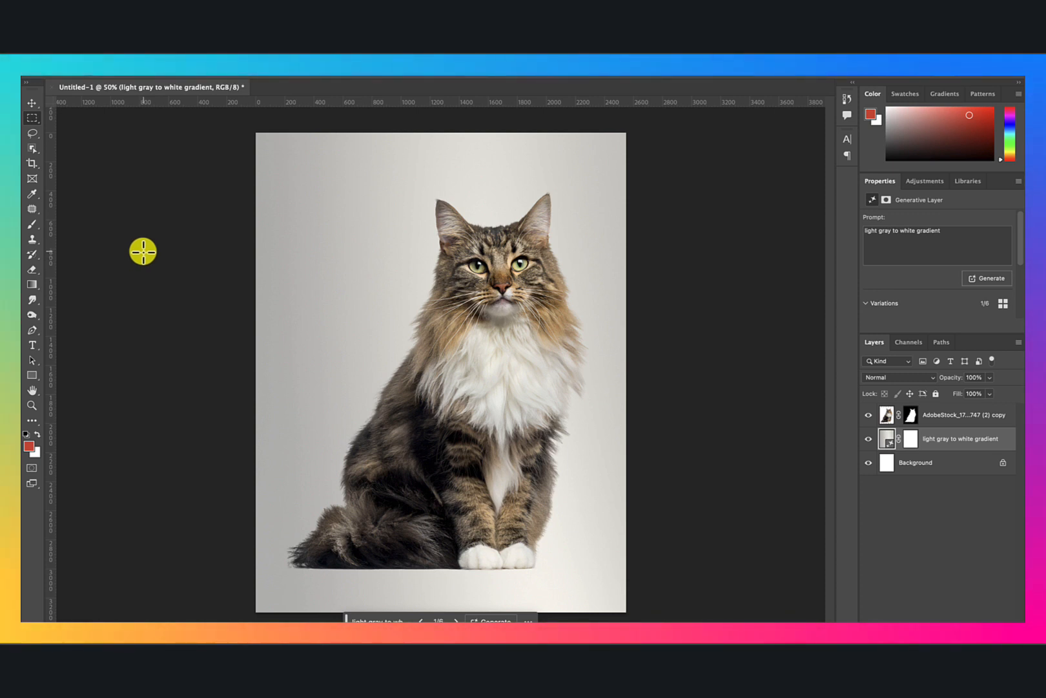
# Place the embedded image AdobeStock_766626659 of the red crown cushion beneath the cat, move it to the page bottom and enlarge it.
pyautogui.click(132, 40)
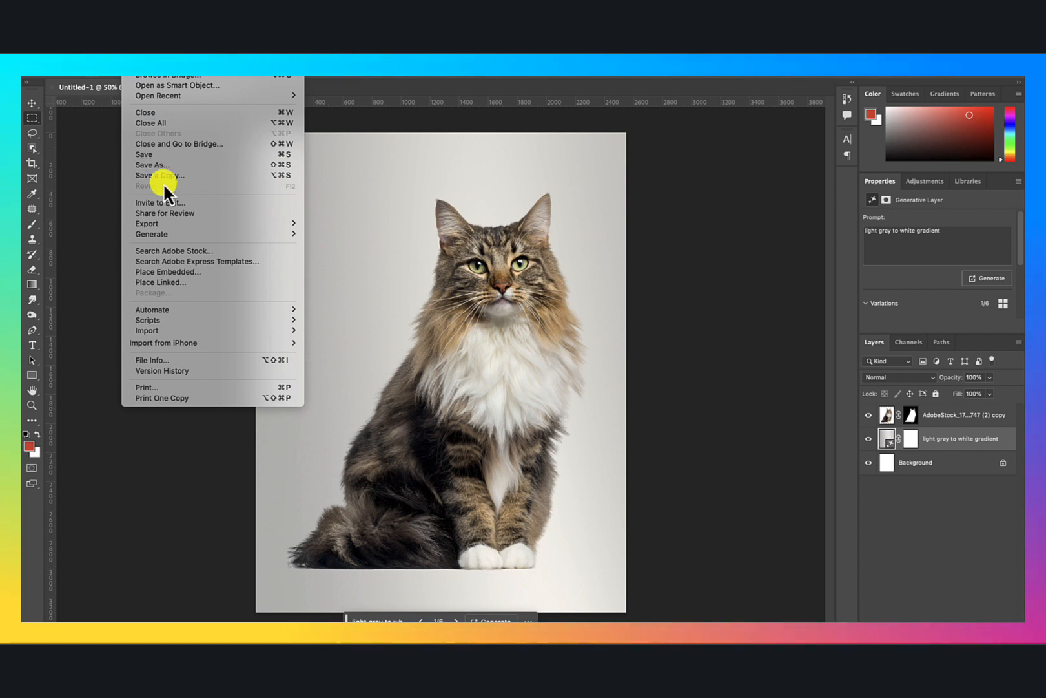
pyautogui.click(201, 274)
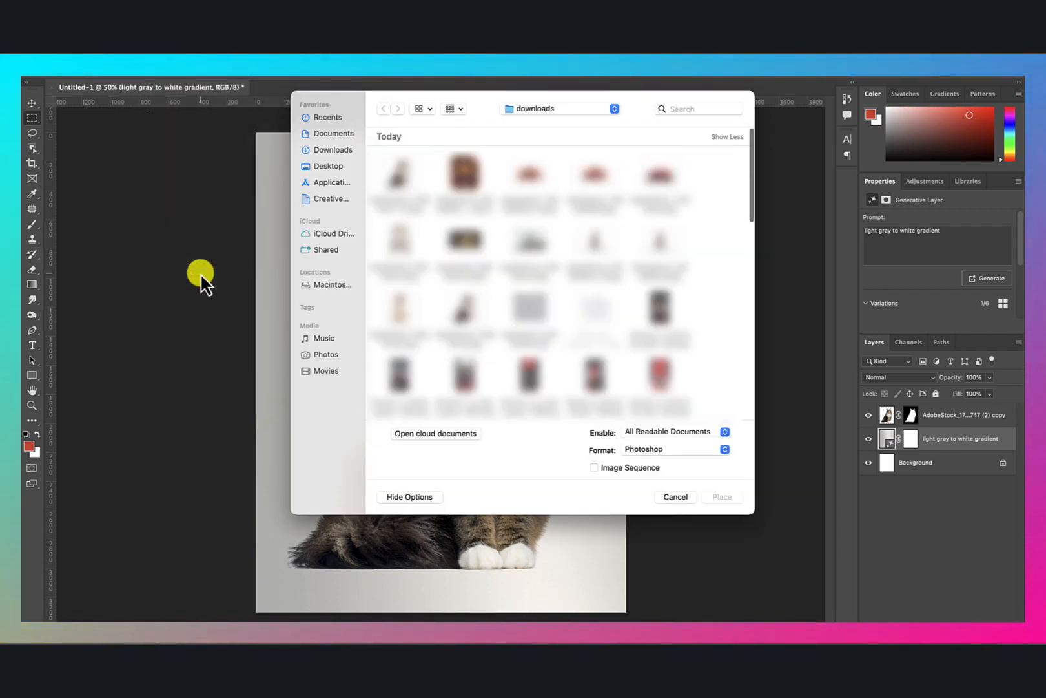
pyautogui.doubleClick(591, 175)
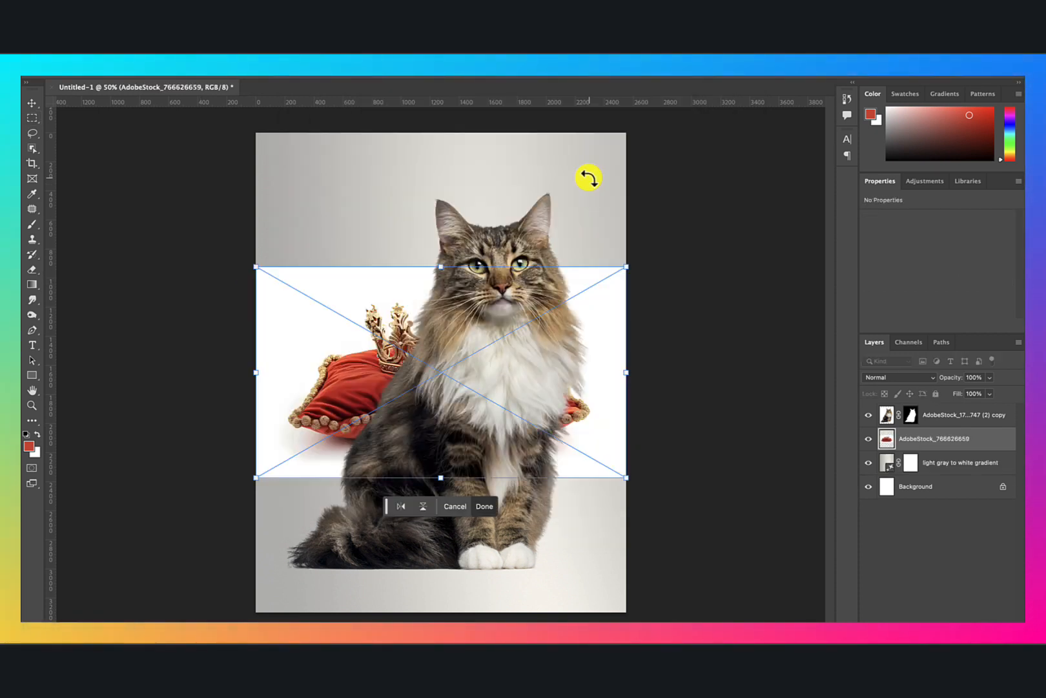
pyautogui.moveTo(370, 365); pyautogui.dragTo(337, 513)
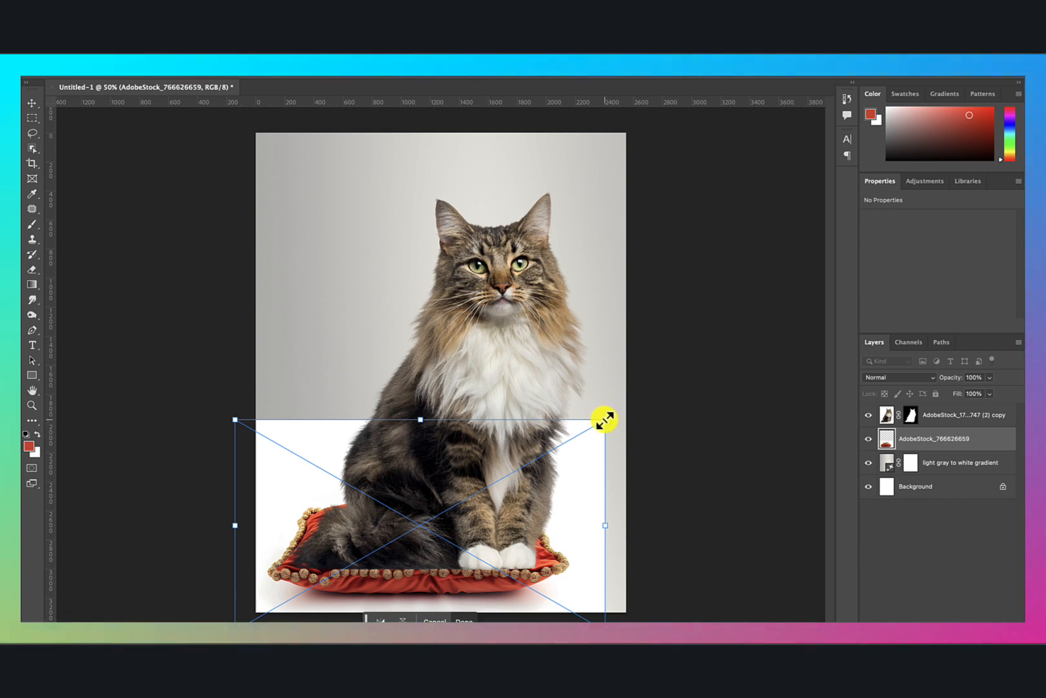
pyautogui.moveTo(605, 420); pyautogui.dragTo(591, 493)
pyautogui.press('Return')
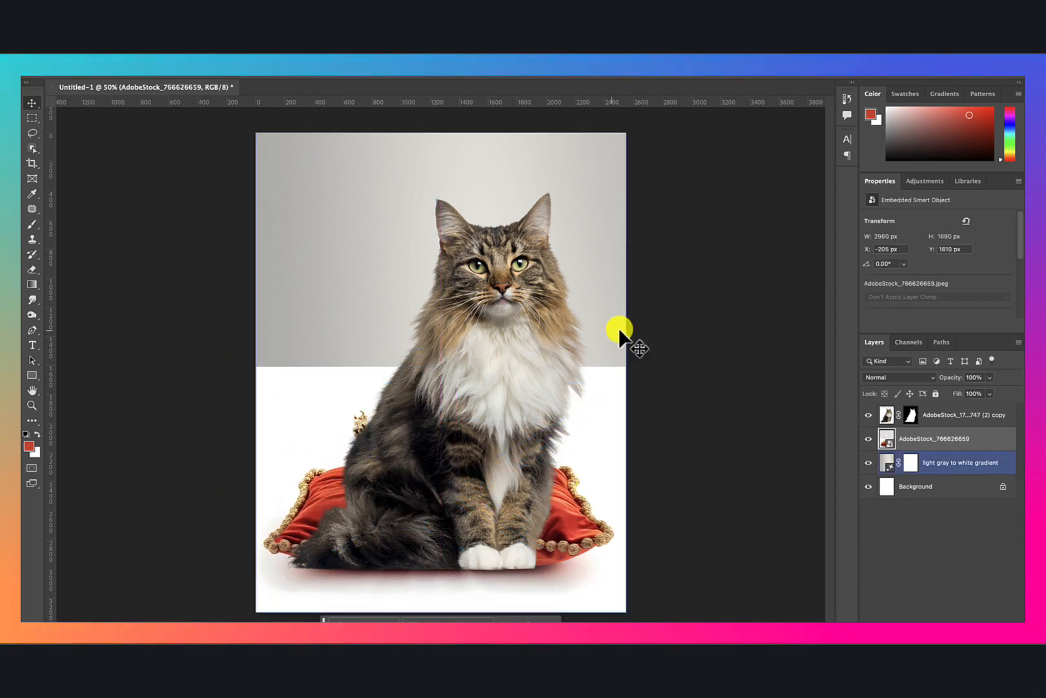
# Move the cat up onto the red cushion and scale it down slightly.
pyautogui.moveTo(436, 411); pyautogui.dragTo(495, 346)
pyautogui.press('super+t')
pyautogui.moveTo(691, 519); pyautogui.dragTo(661, 498)
pyautogui.moveTo(509, 434); pyautogui.dragTo(488, 424)
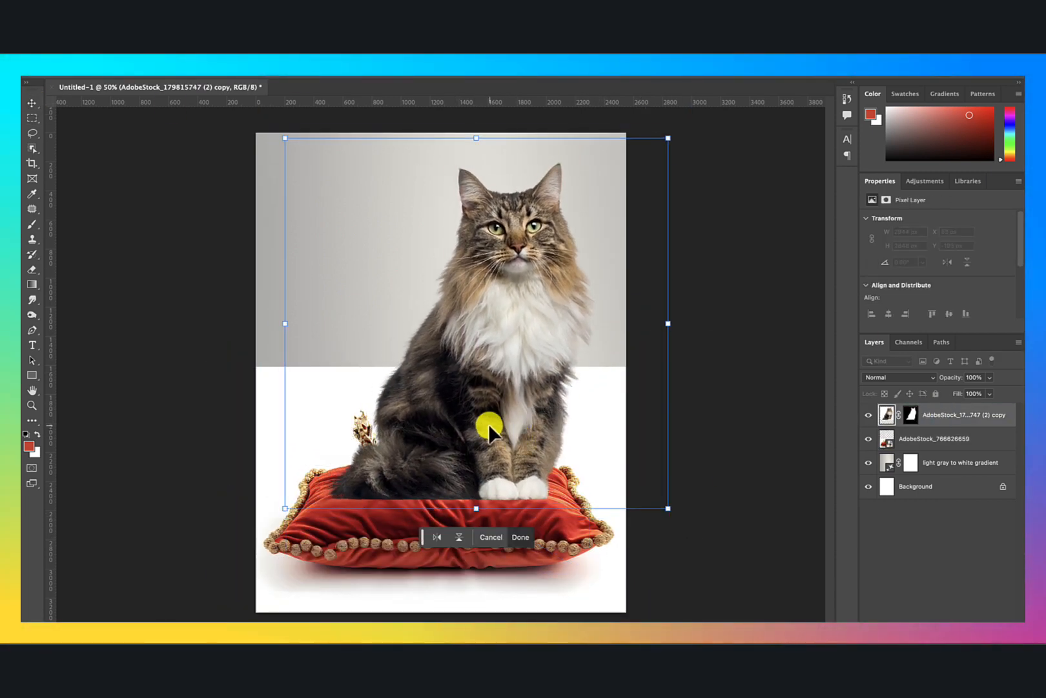
pyautogui.moveTo(668, 138); pyautogui.dragTo(658, 150)
pyautogui.press('Return')
# Scale the cushion image down slightly to 2841 × 1621 px and recenter it under the cat.
pyautogui.click(571, 517)
pyautogui.press('super+t')
pyautogui.moveTo(656, 367); pyautogui.dragTo(637, 377)
pyautogui.moveTo(515, 515); pyautogui.dragTo(530, 504)
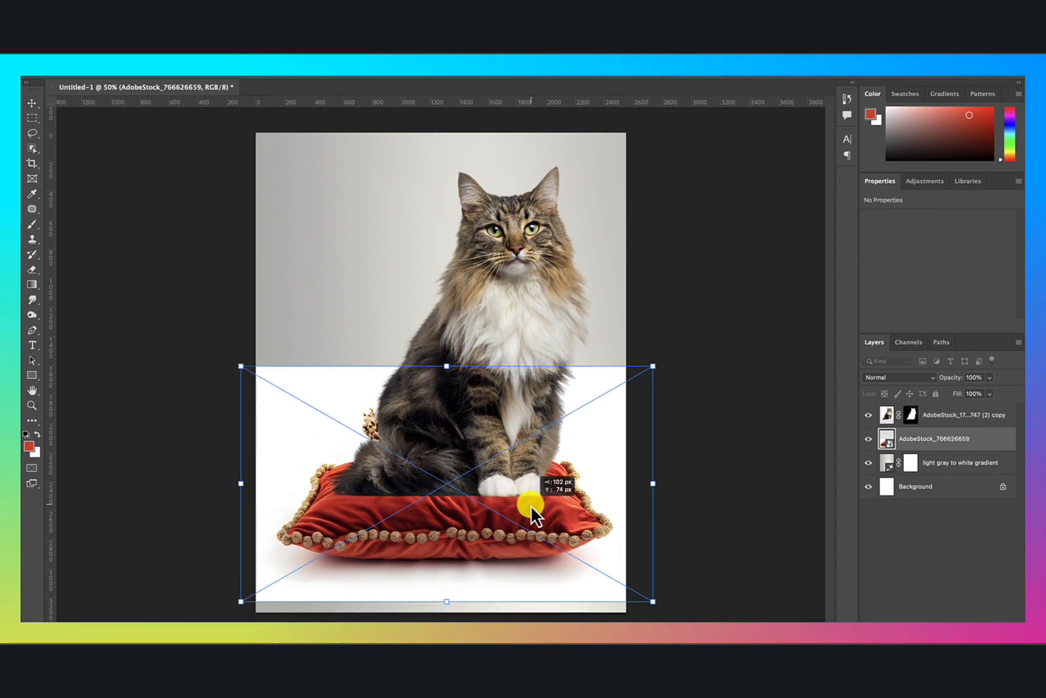
pyautogui.press('Return')
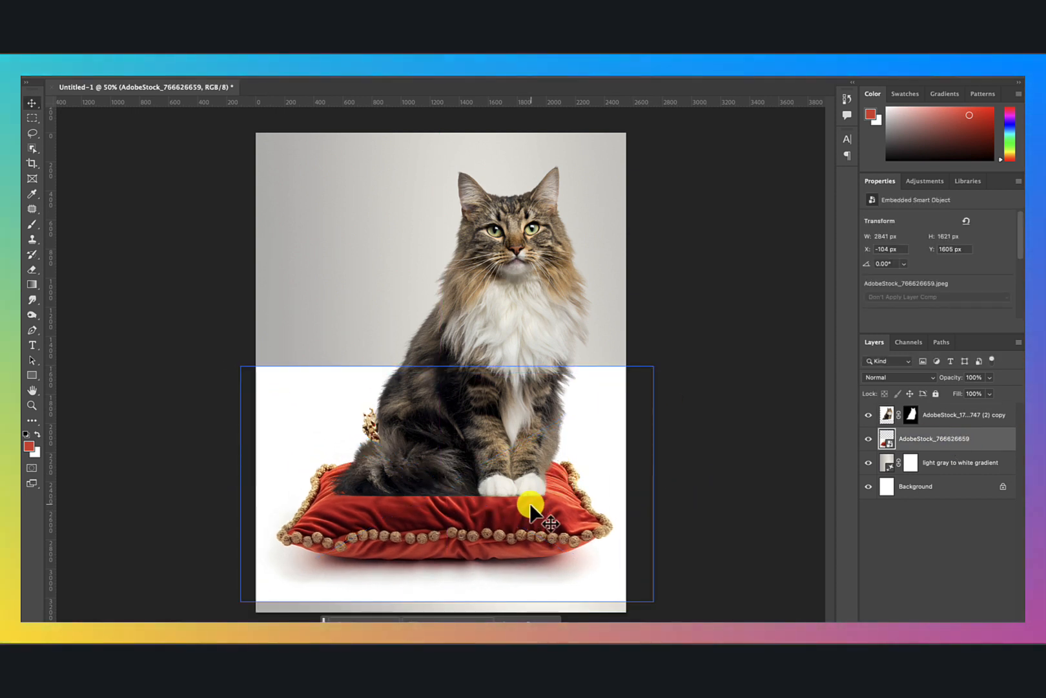
# Hide the cat layer, lasso around the crown on the cushion, and run Generative Fill with the prompt "remove the crown".
pyautogui.click(868, 415)
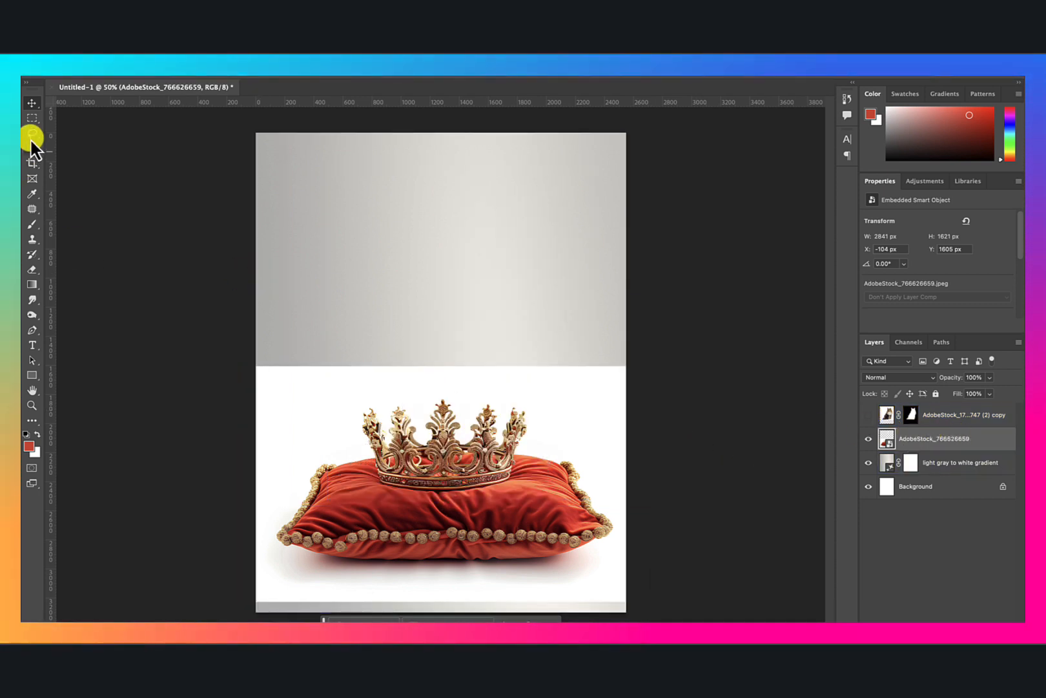
pyautogui.moveTo(526, 391)
pyautogui.mouseDown()
pyautogui.moveTo(535, 404)
pyautogui.moveTo(519, 472)
pyautogui.moveTo(429, 498)
pyautogui.moveTo(376, 489)
pyautogui.moveTo(362, 408)
pyautogui.moveTo(472, 382)
pyautogui.mouseUp()
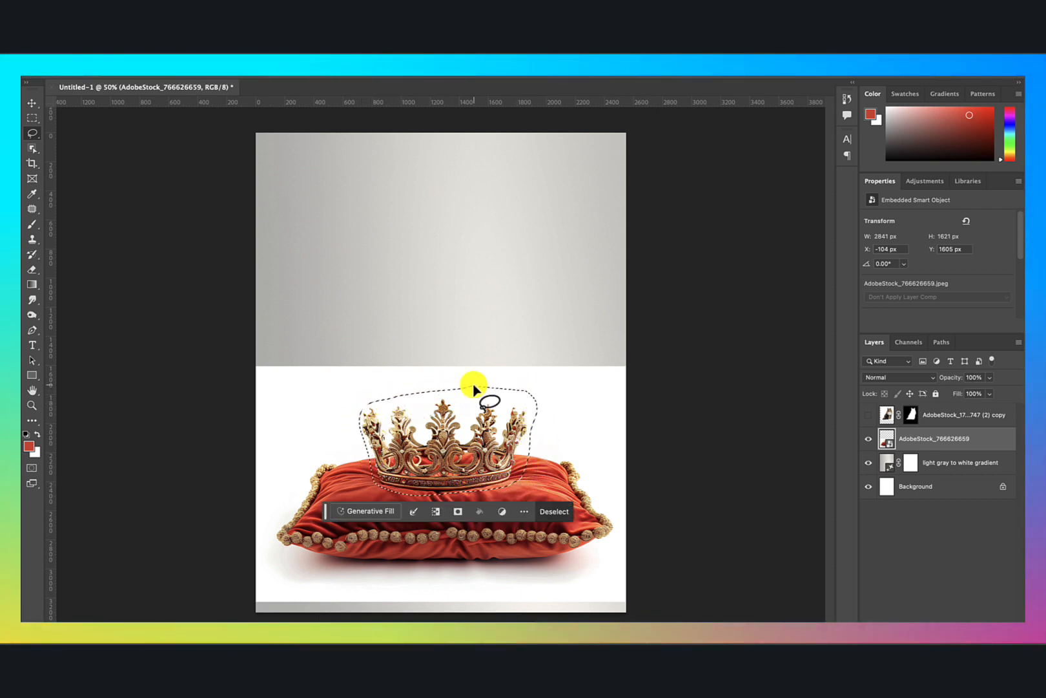
pyautogui.click(374, 510)
pyautogui.write('re')
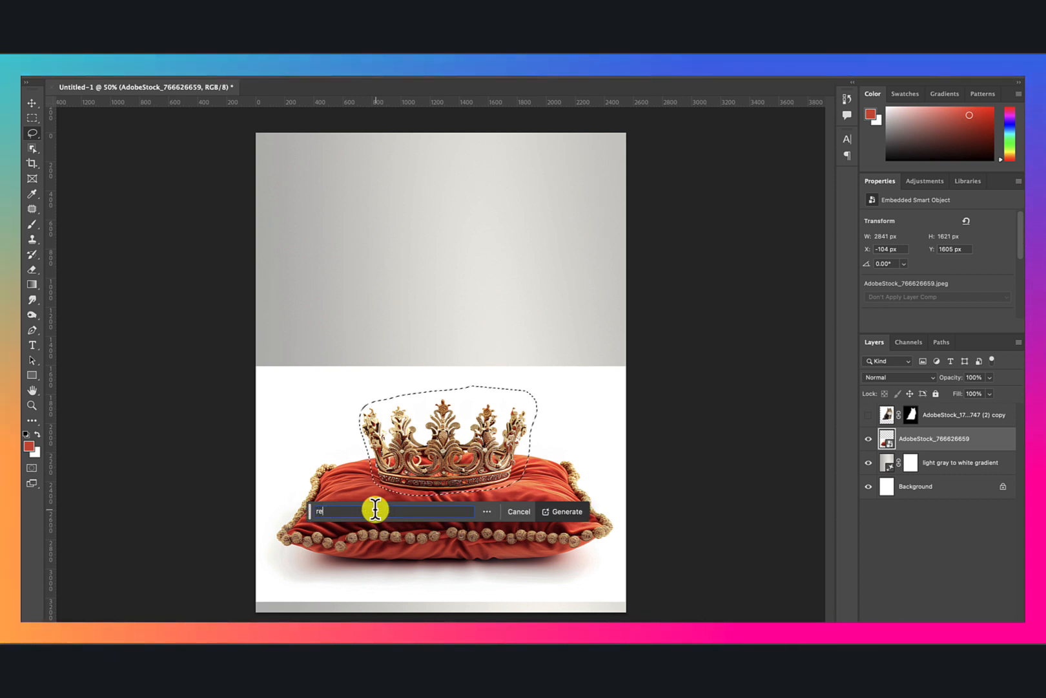
pyautogui.write('move the crow')
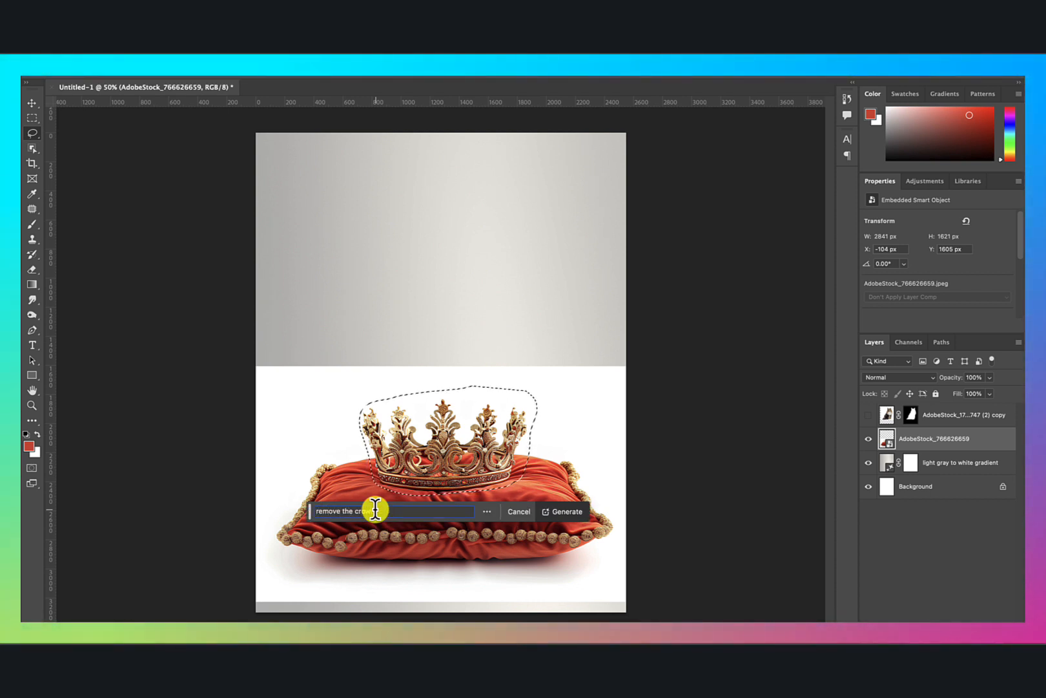
pyautogui.write('n')
pyautogui.press('Return')
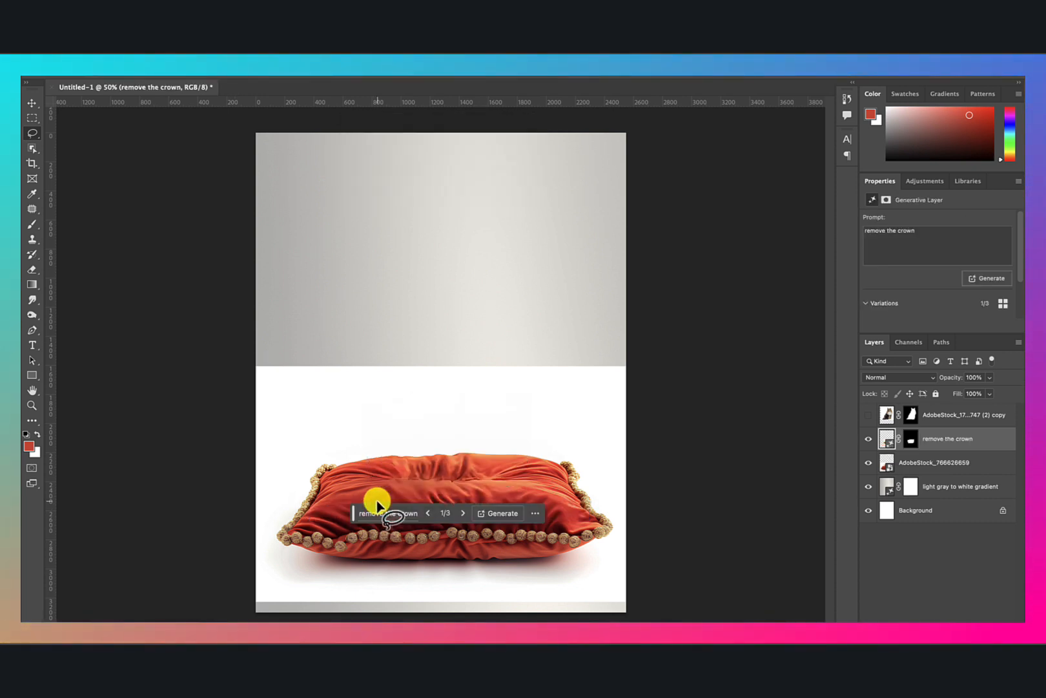
# Compare the crown removal variations, keep variation 2 of 3, and briefly toggle the cat layer's visibility.
pyautogui.click(464, 515)
pyautogui.click(463, 515)
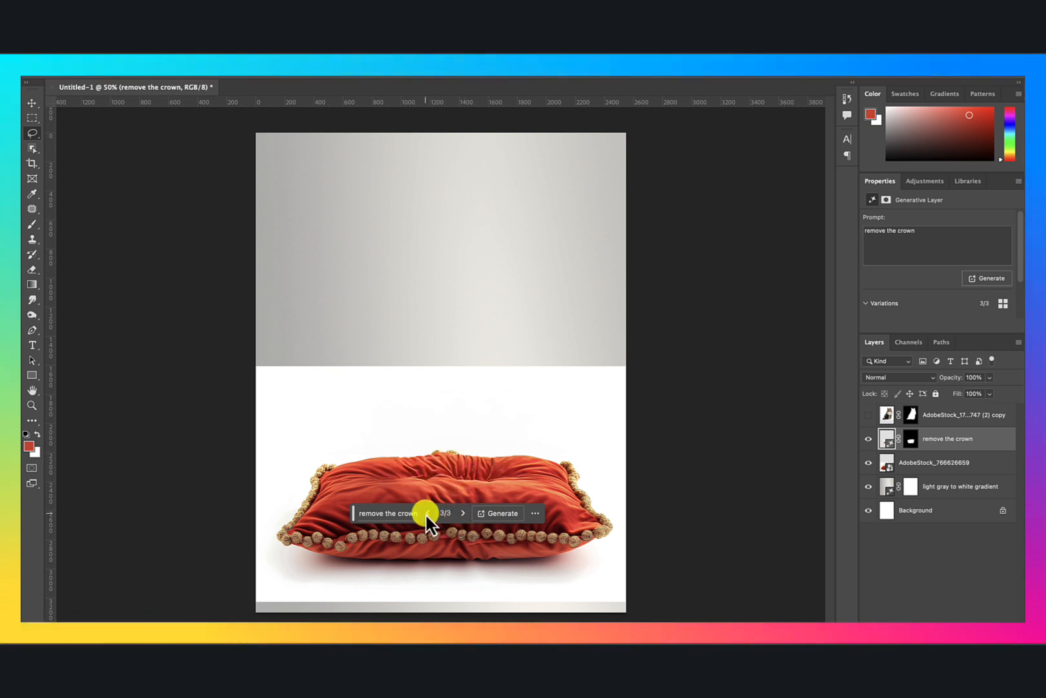
pyautogui.click(433, 513)
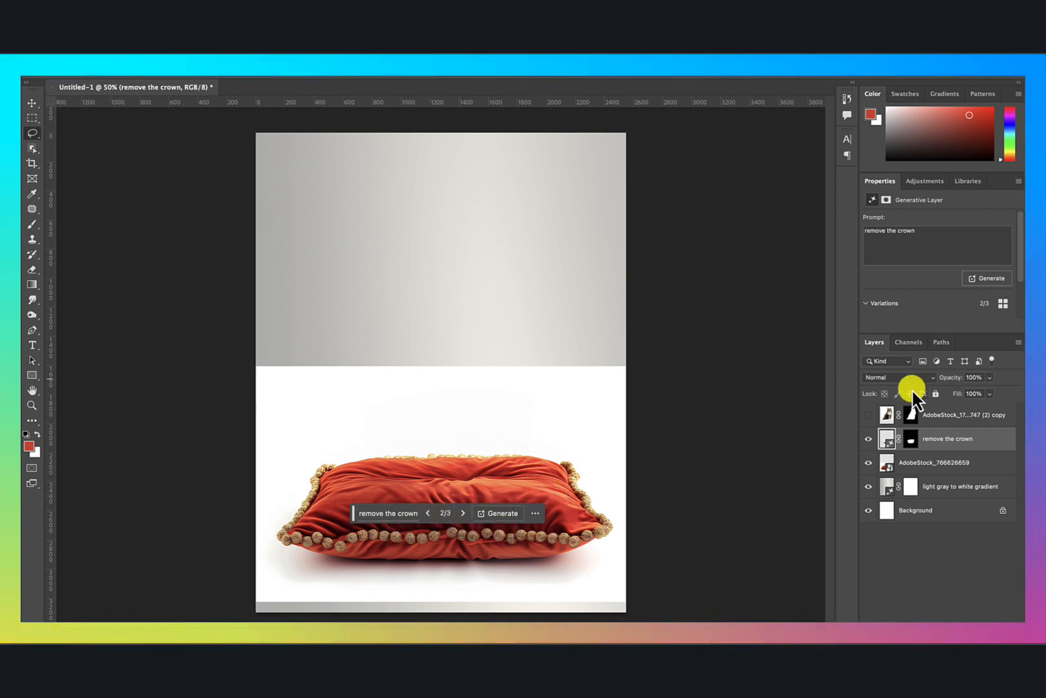
pyautogui.click(887, 414)
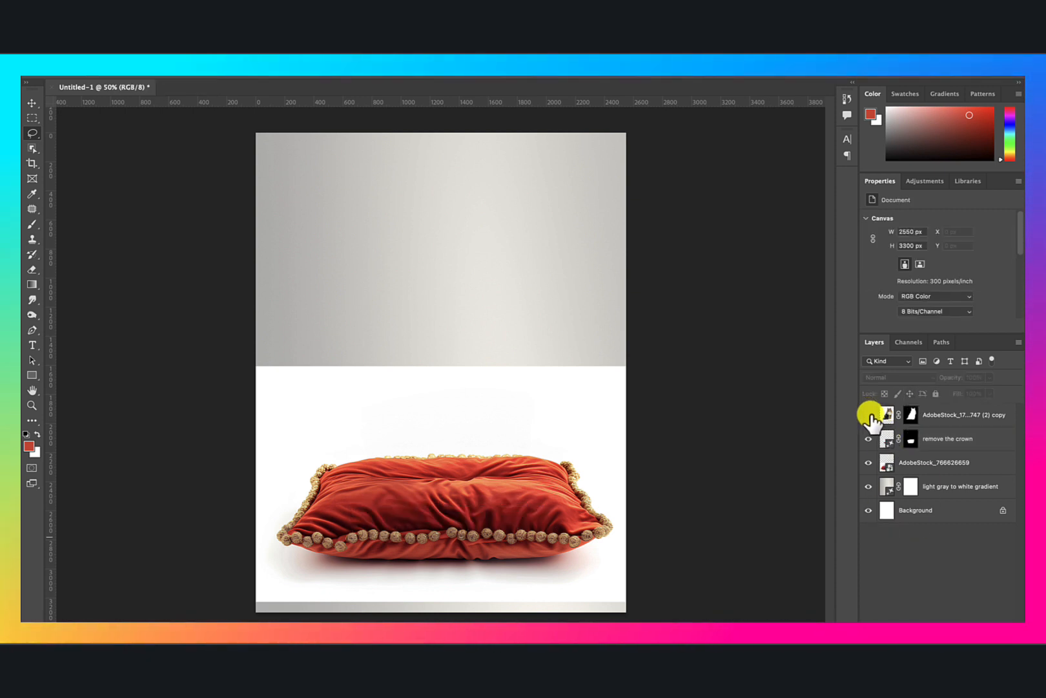
pyautogui.click(868, 414)
pyautogui.click(869, 414)
# Rasterize the "remove the crown" generative layer and the AdobeStock_766626659 cushion layer.
pyautogui.click(967, 445)
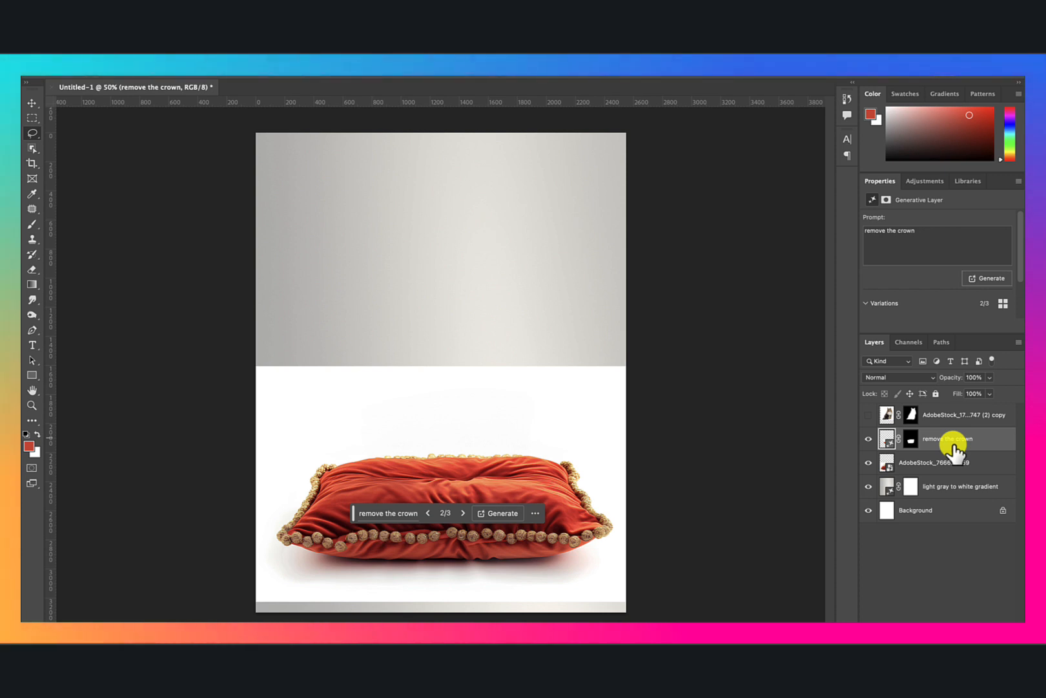
pyautogui.rightClick(958, 443)
pyautogui.click(979, 441)
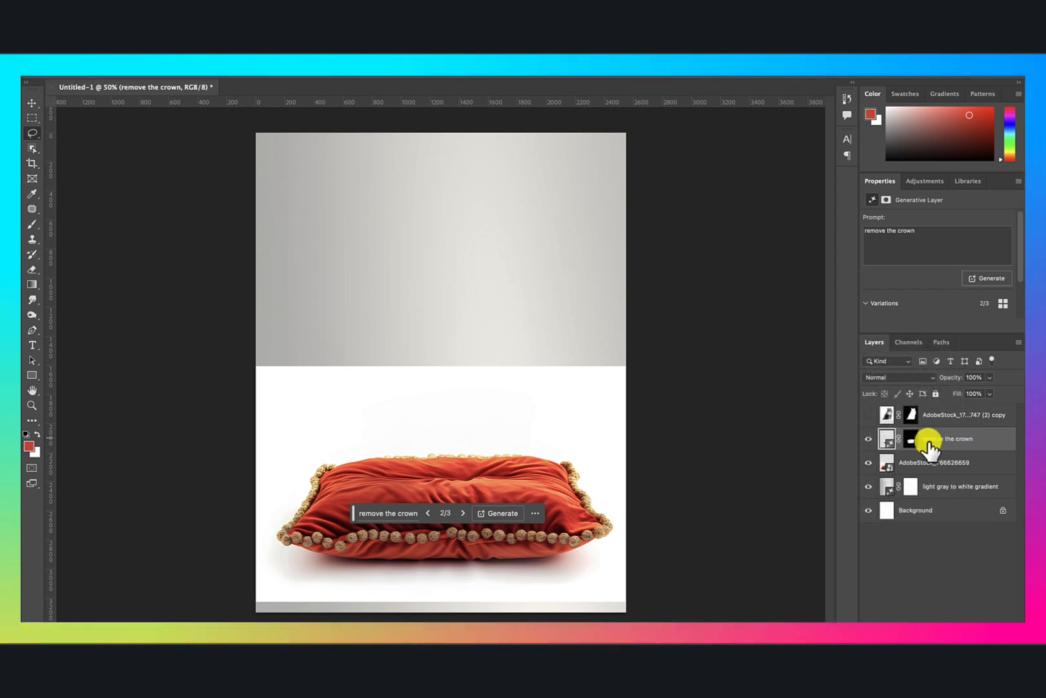
pyautogui.rightClick(953, 439)
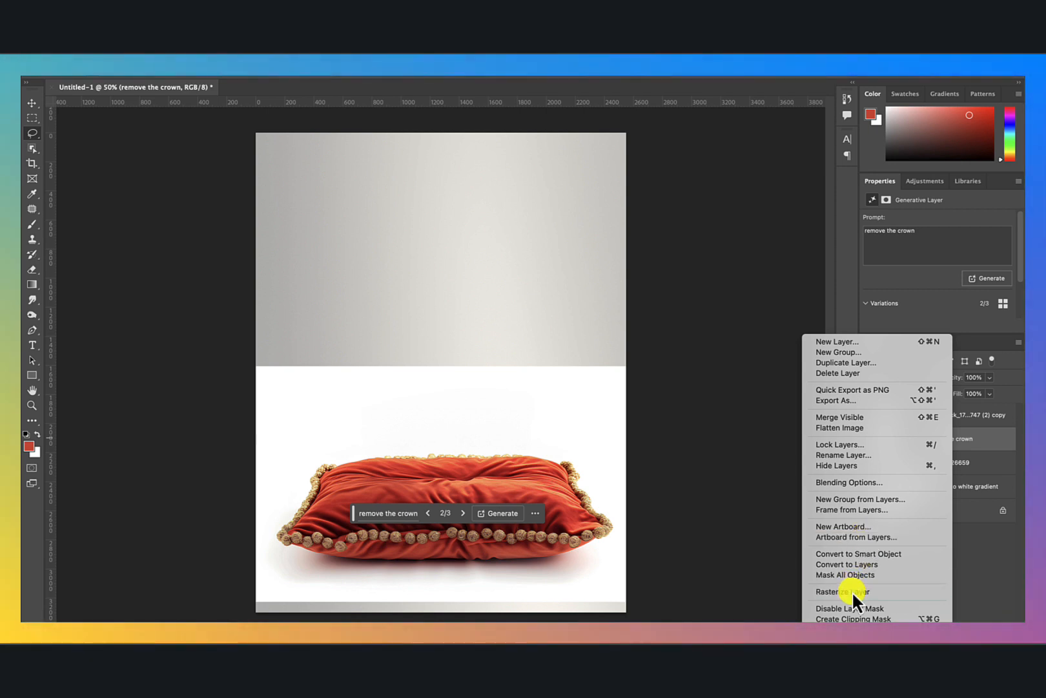
pyautogui.click(852, 591)
pyautogui.rightClick(972, 453)
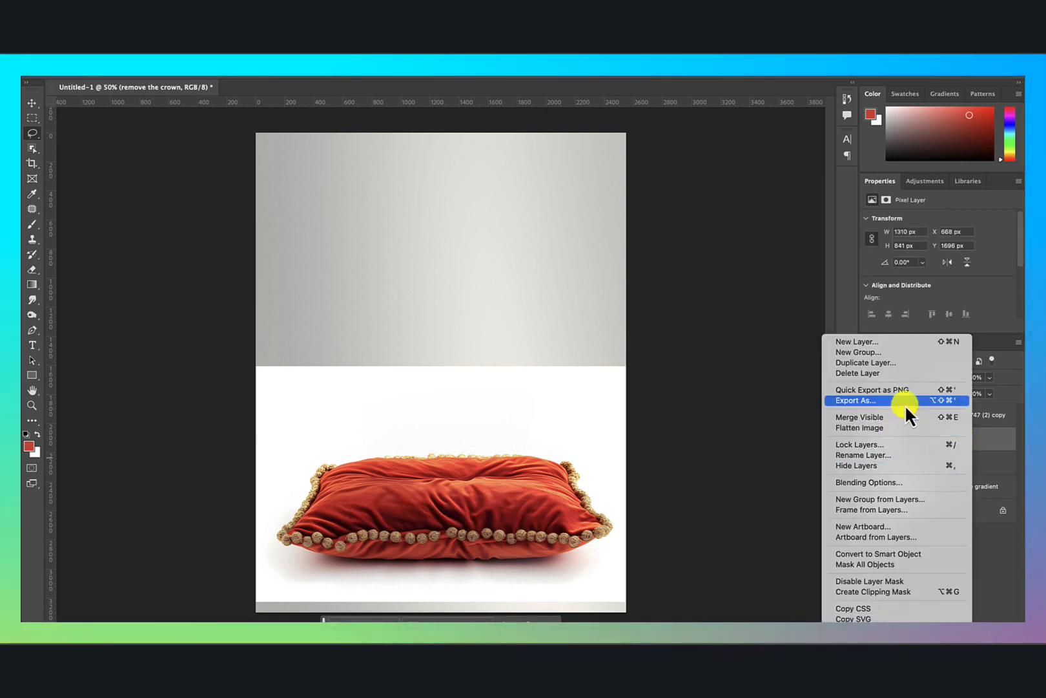
pyautogui.click(1012, 447)
pyautogui.click(979, 463)
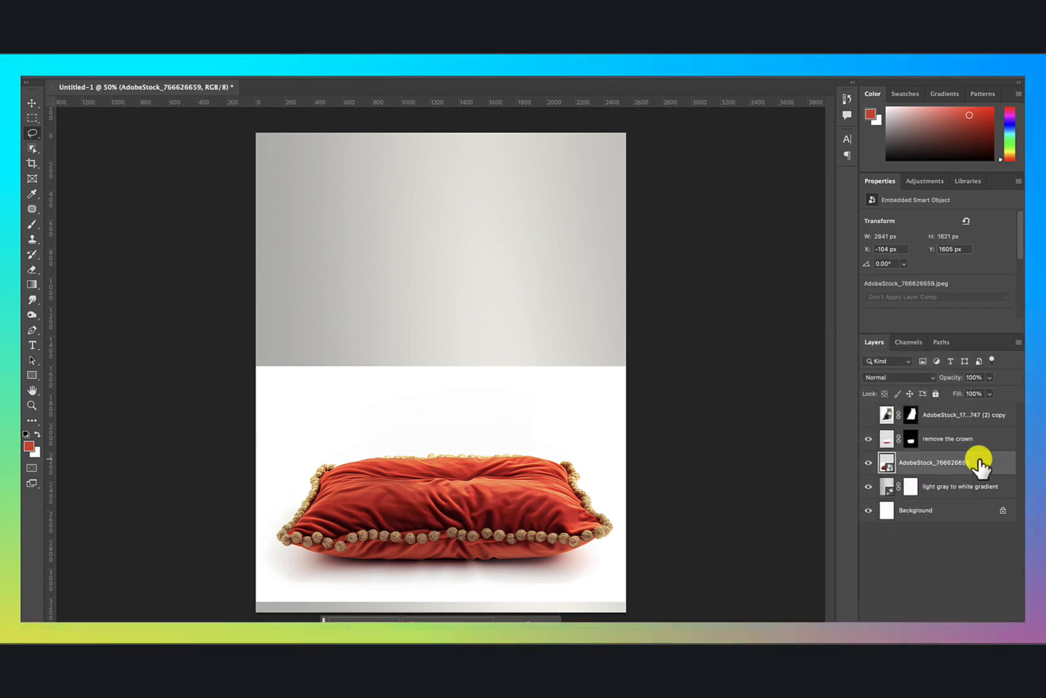
pyautogui.rightClick(978, 460)
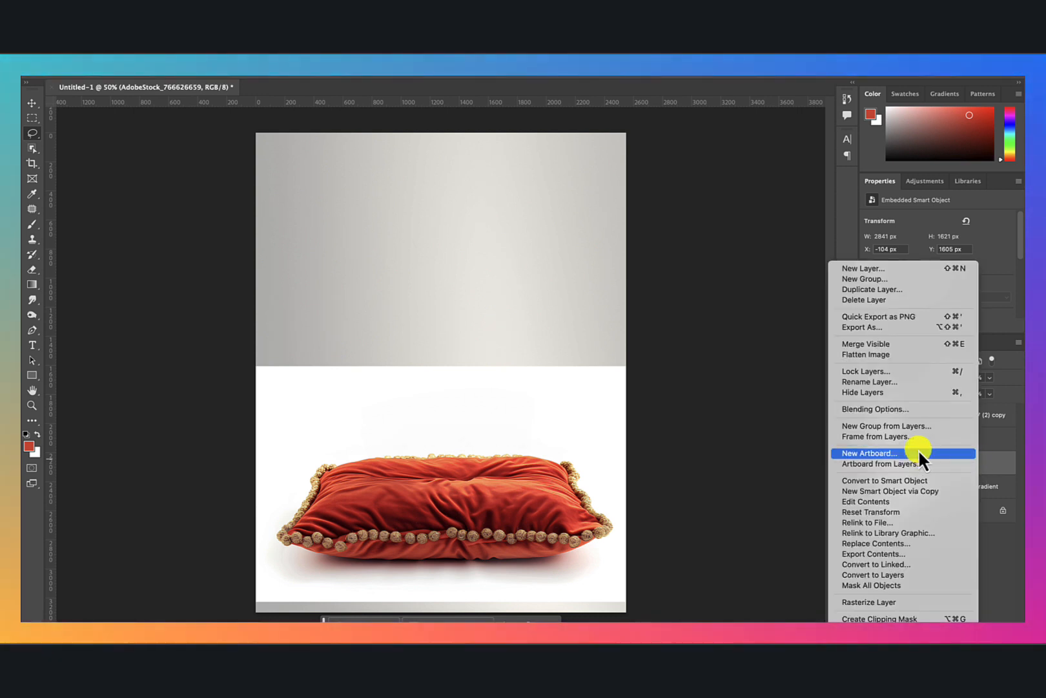
pyautogui.click(884, 601)
# Merge the "remove the crown" layer down into the cushion layer.
pyautogui.click(945, 439)
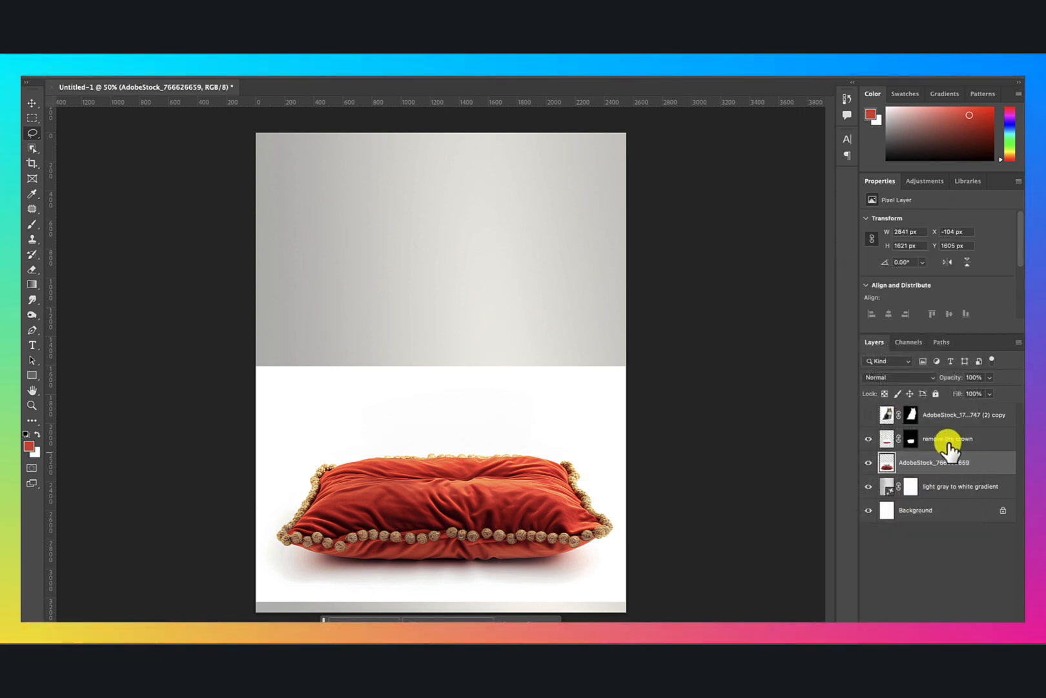
pyautogui.rightClick(947, 442)
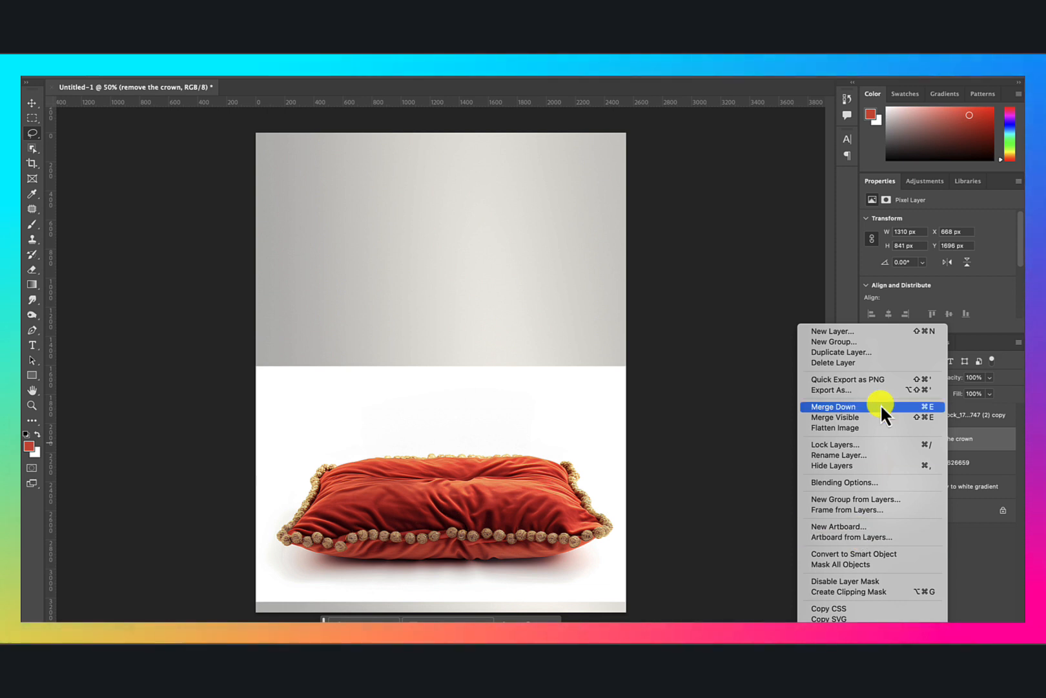
pyautogui.click(860, 409)
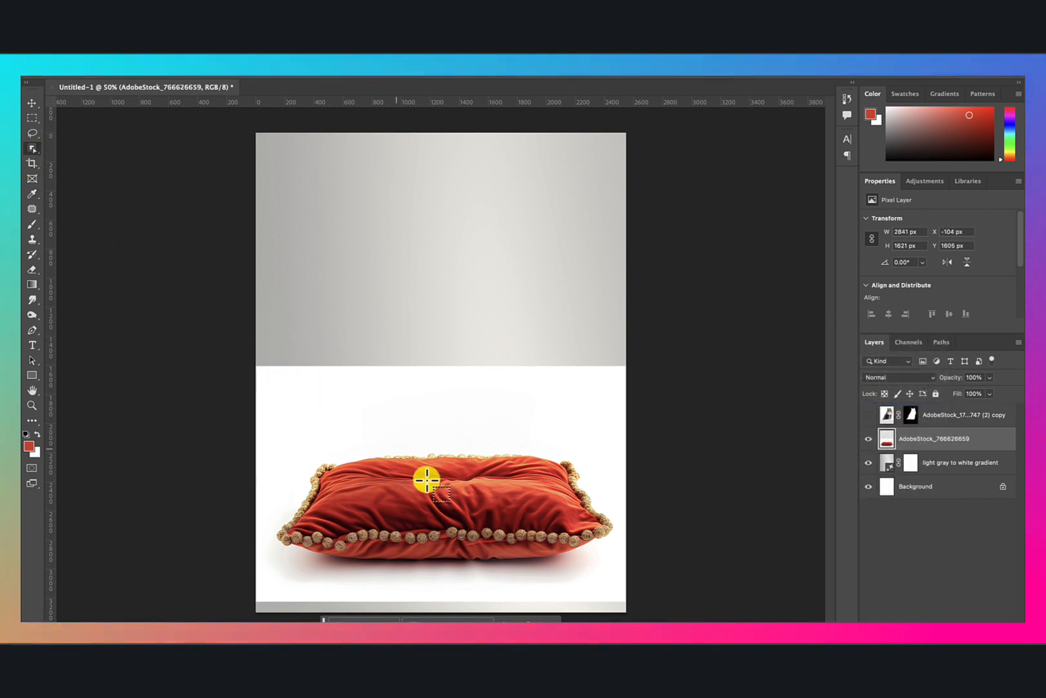
# Select the cushion with the Object Selection tool, then feather its edge 1.3 px in Select and Mask and output it as a selection.
pyautogui.click(567, 462)
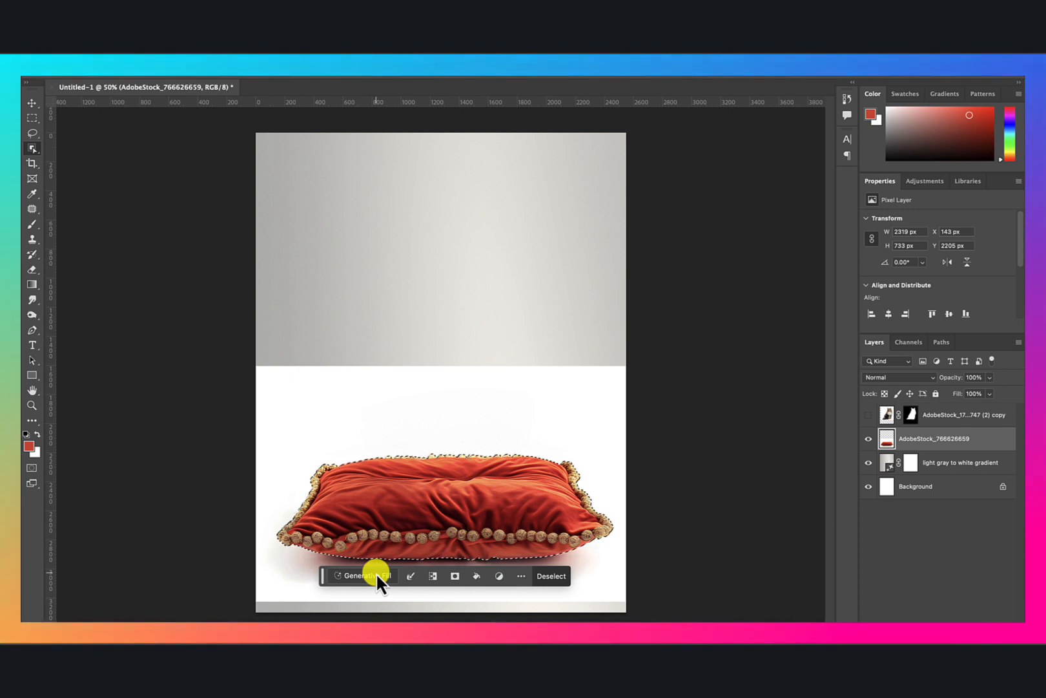
pyautogui.press('super+alt+r')
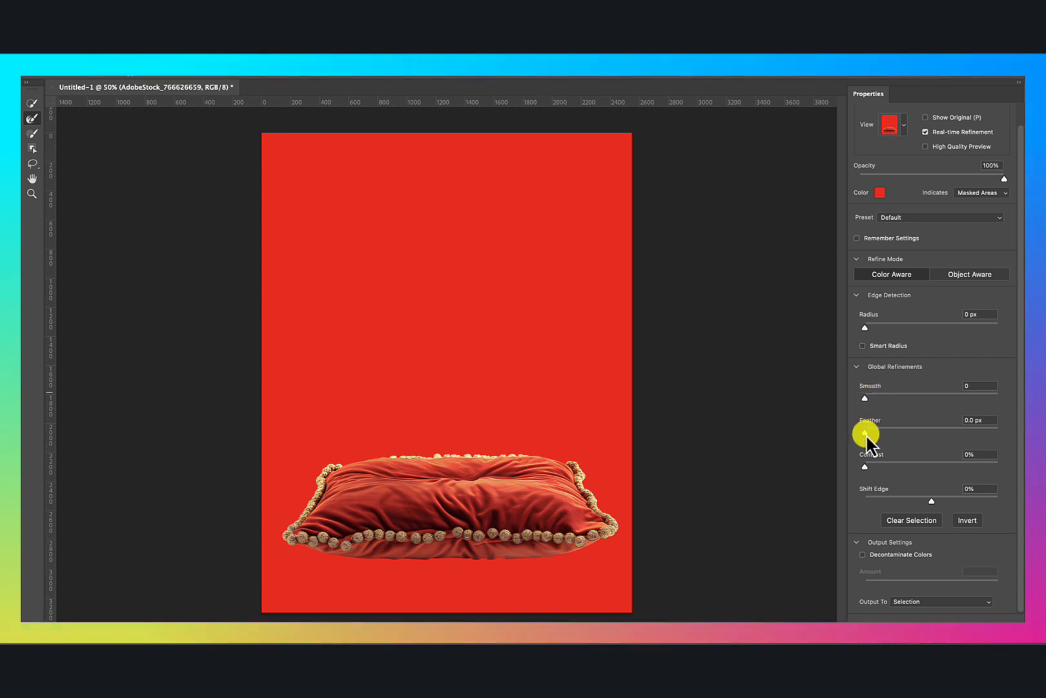
pyautogui.moveTo(865, 431); pyautogui.dragTo(871, 430)
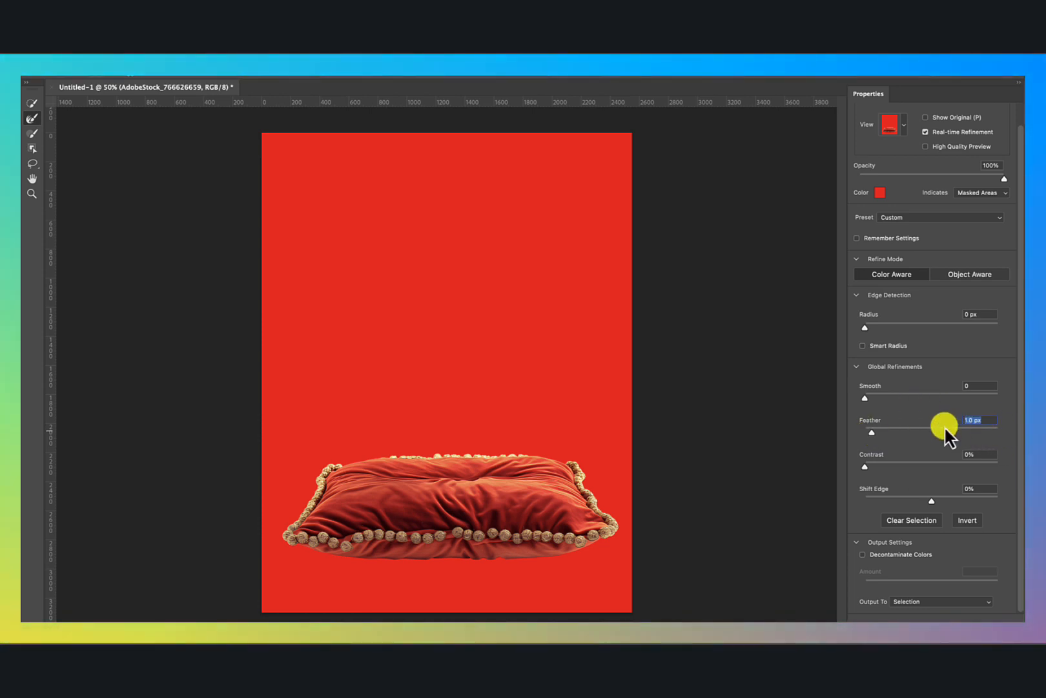
pyautogui.click(871, 433)
pyautogui.moveTo(870, 432); pyautogui.dragTo(874, 432)
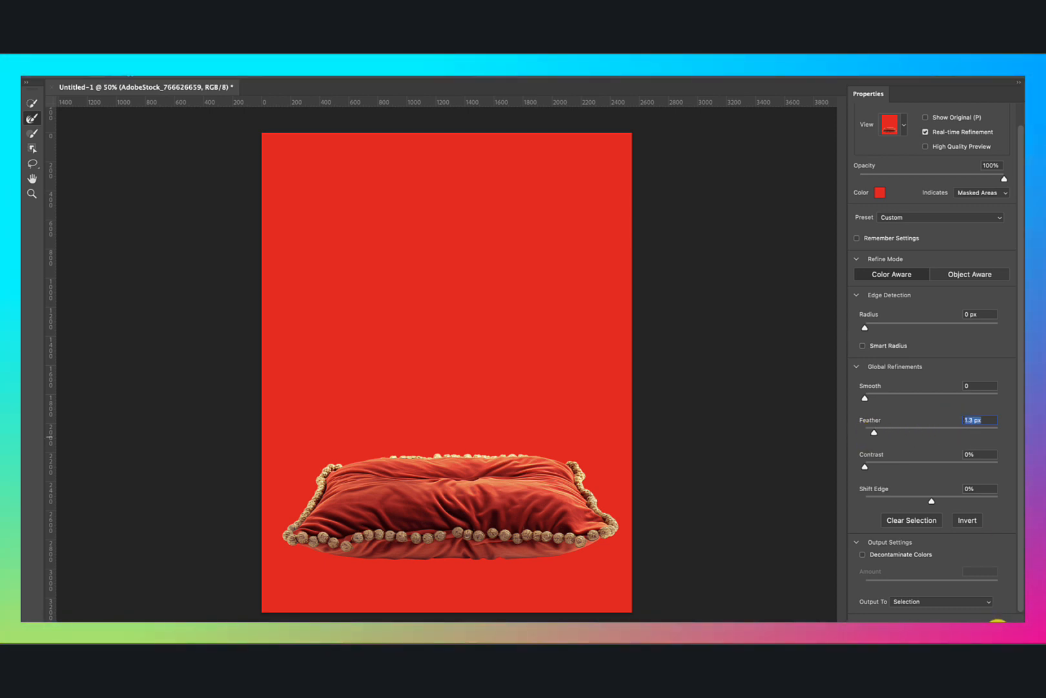
pyautogui.click(988, 630)
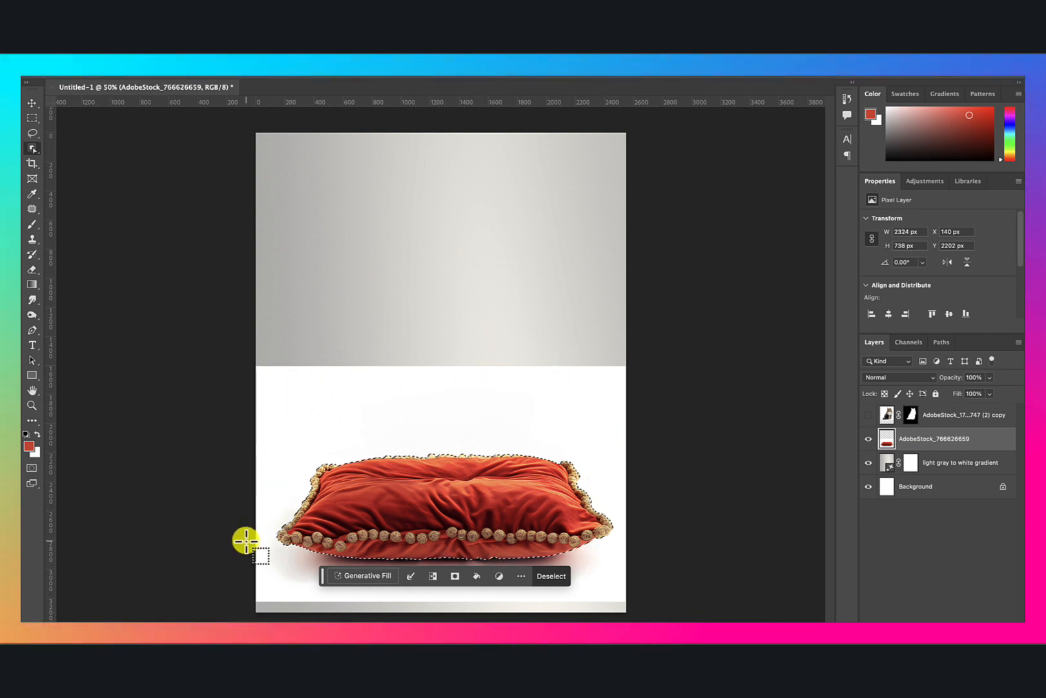
# Set up the Eraser tool with a soft round brush of 508 px size and 0% hardness.
pyautogui.click(33, 269)
pyautogui.click(25, 268)
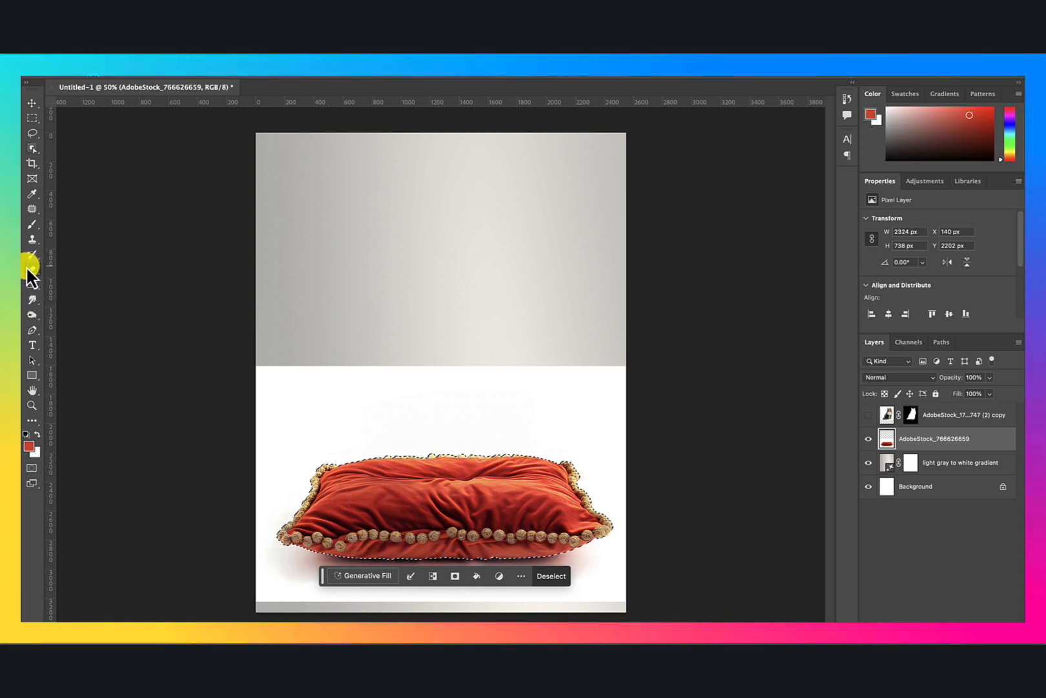
pyautogui.rightClick(388, 250)
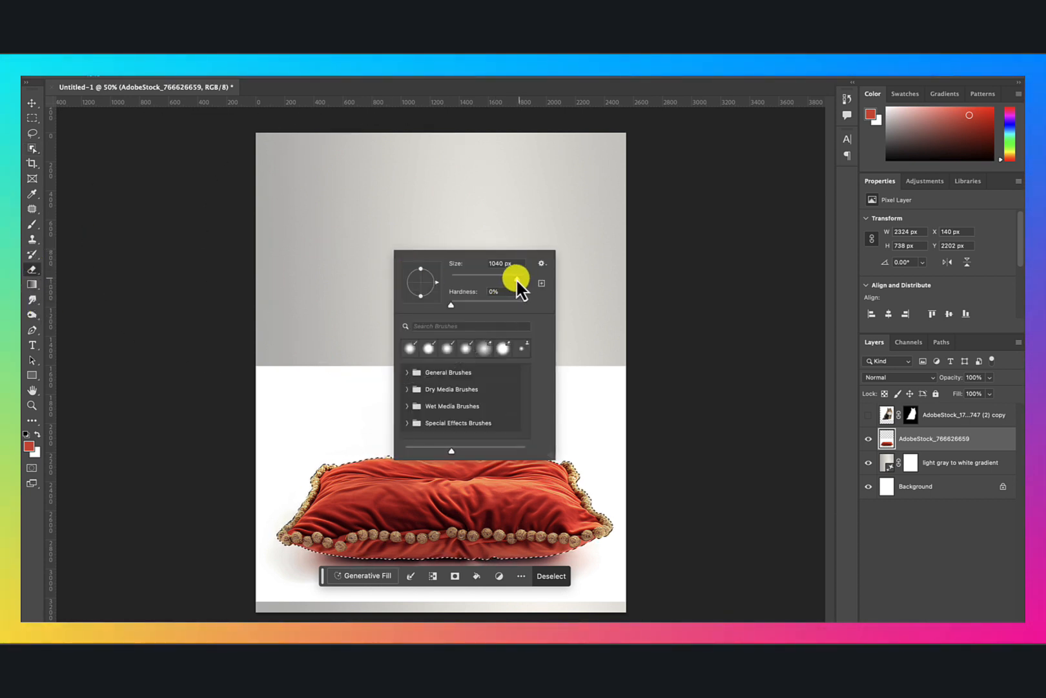
pyautogui.moveTo(515, 279); pyautogui.dragTo(512, 278)
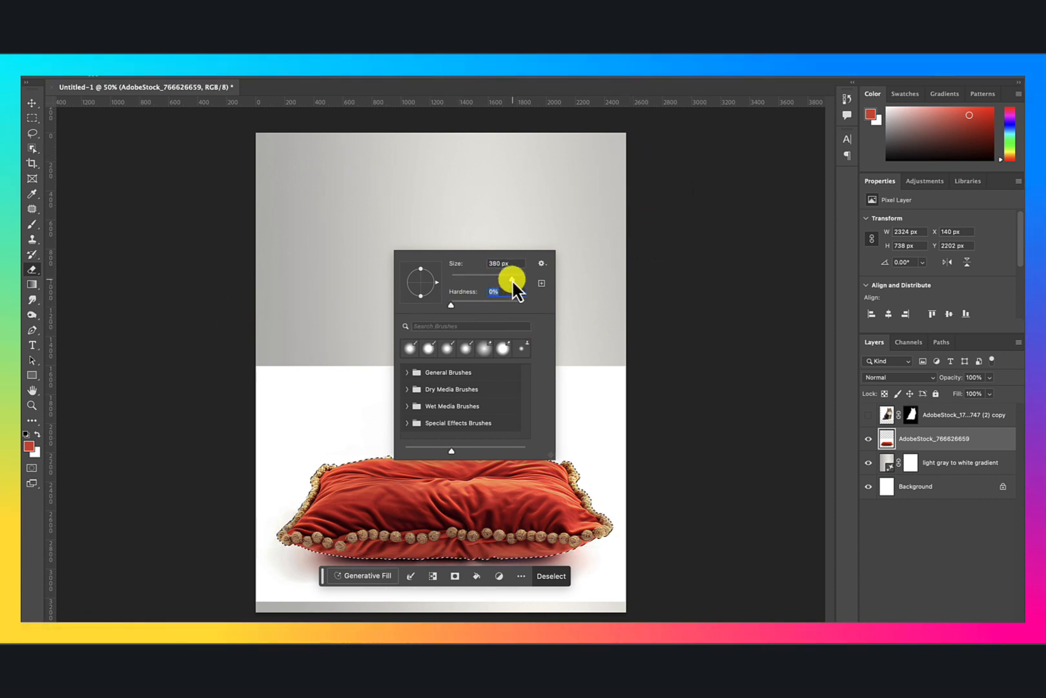
pyautogui.moveTo(512, 279); pyautogui.dragTo(517, 280)
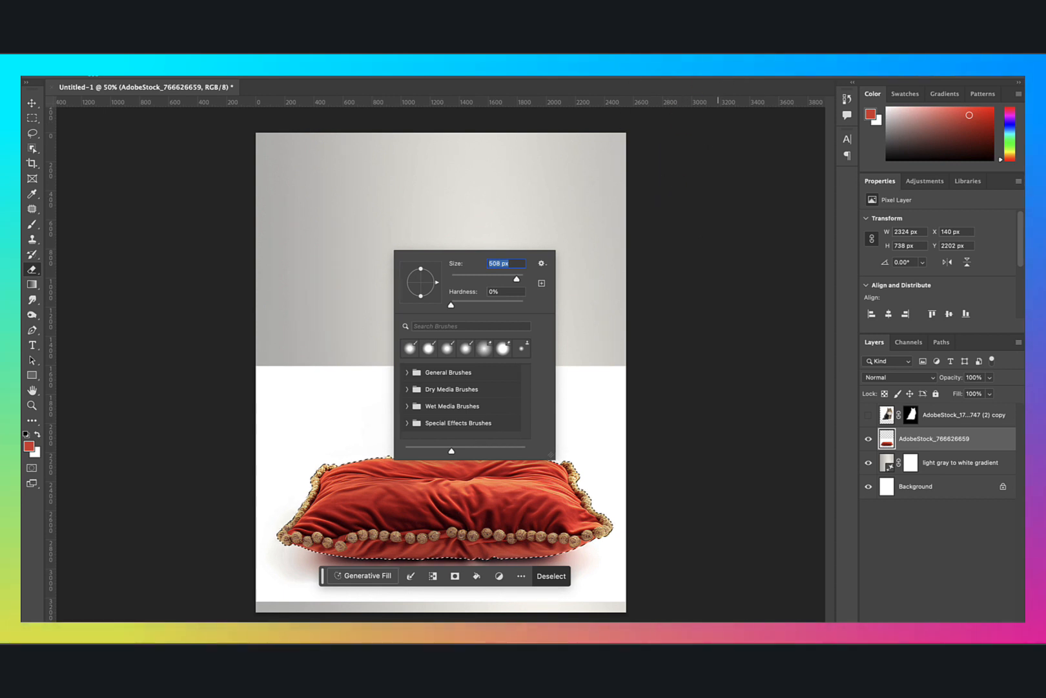
pyautogui.click(720, 78)
# Invert the cushion selection and erase the white backdrop above and behind the cushion so it blends into the gray gradient.
pyautogui.click(277, 72)
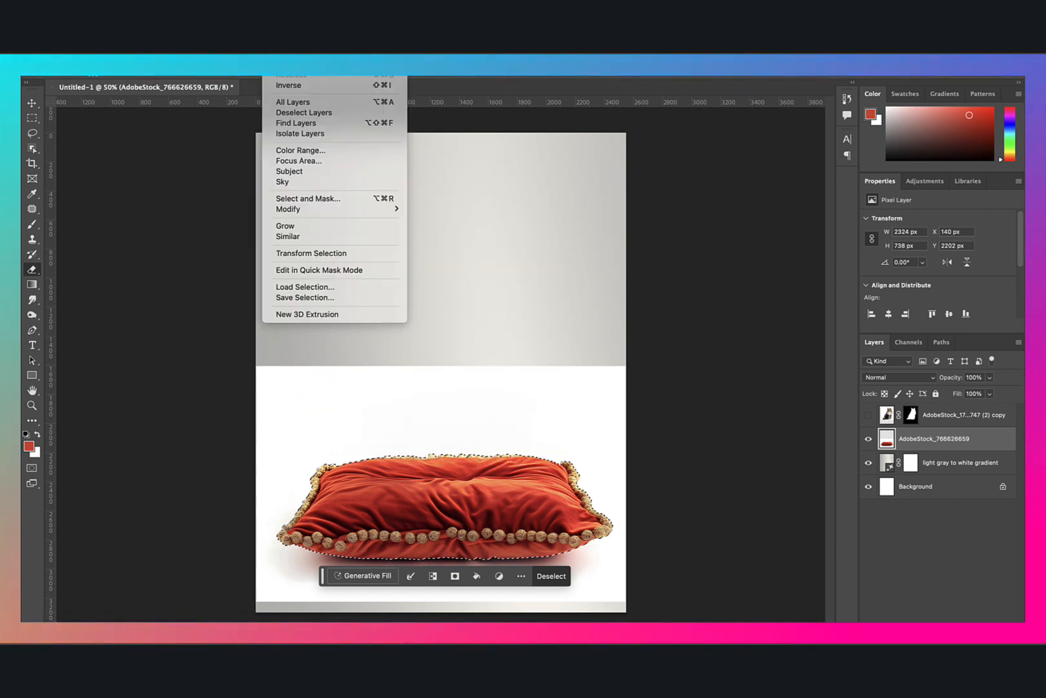
pyautogui.click(288, 86)
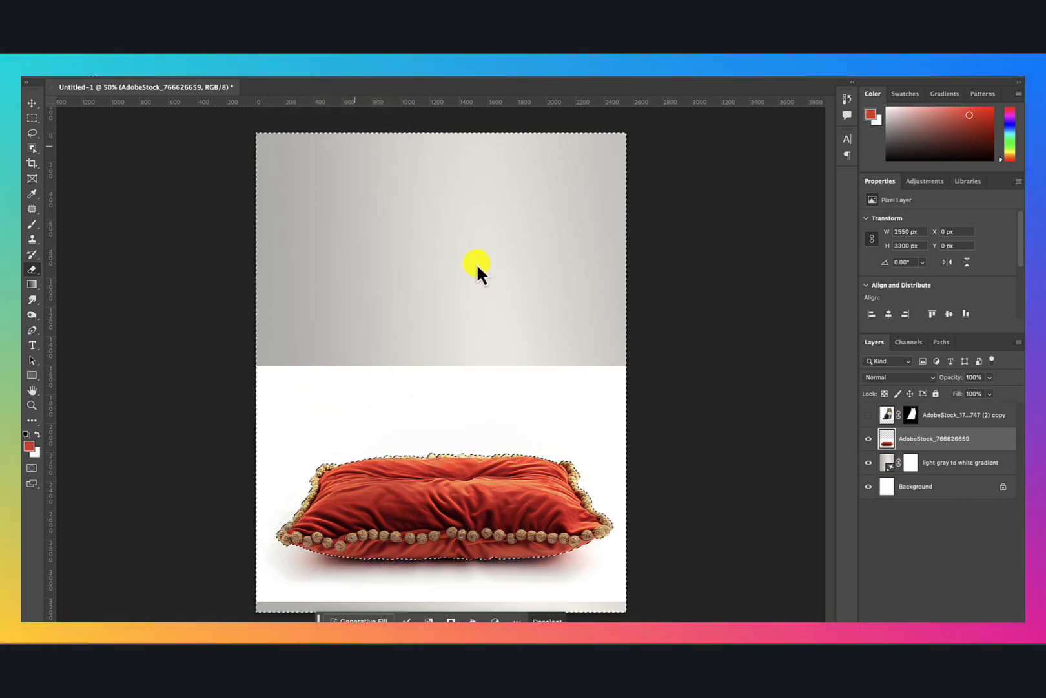
pyautogui.moveTo(679, 361)
pyautogui.mouseDown()
pyautogui.moveTo(163, 358)
pyautogui.moveTo(717, 409)
pyautogui.moveTo(614, 417)
pyautogui.moveTo(484, 362)
pyautogui.moveTo(270, 369)
pyautogui.moveTo(649, 456)
pyautogui.moveTo(214, 460)
pyautogui.moveTo(631, 393)
pyautogui.moveTo(280, 316)
pyautogui.mouseUp()
pyautogui.rightClick(414, 318)
pyautogui.moveTo(546, 347); pyautogui.dragTo(311, 397)
pyautogui.click(310, 398)
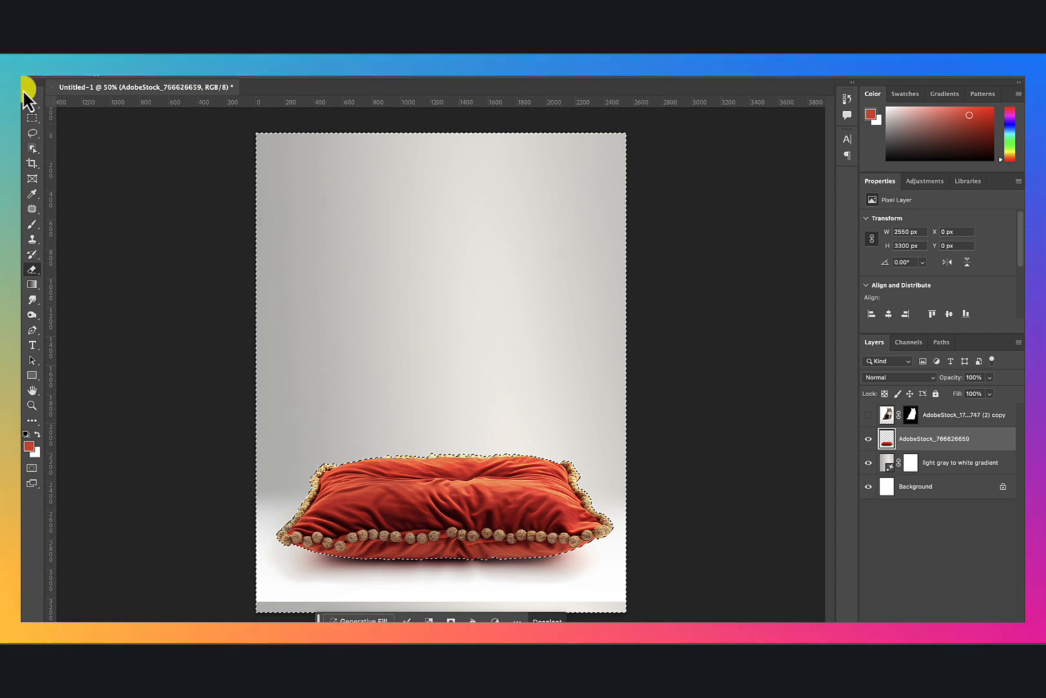
# Deselect the area around the cushion and show the cat layer.
pyautogui.click(268, 76)
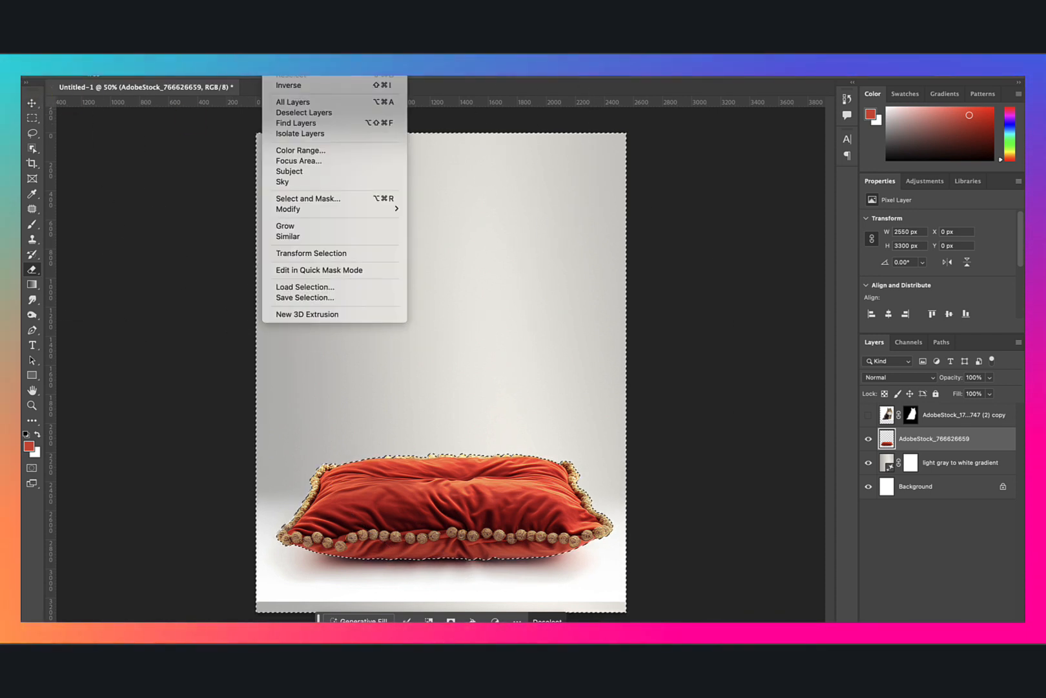
pyautogui.click(298, 75)
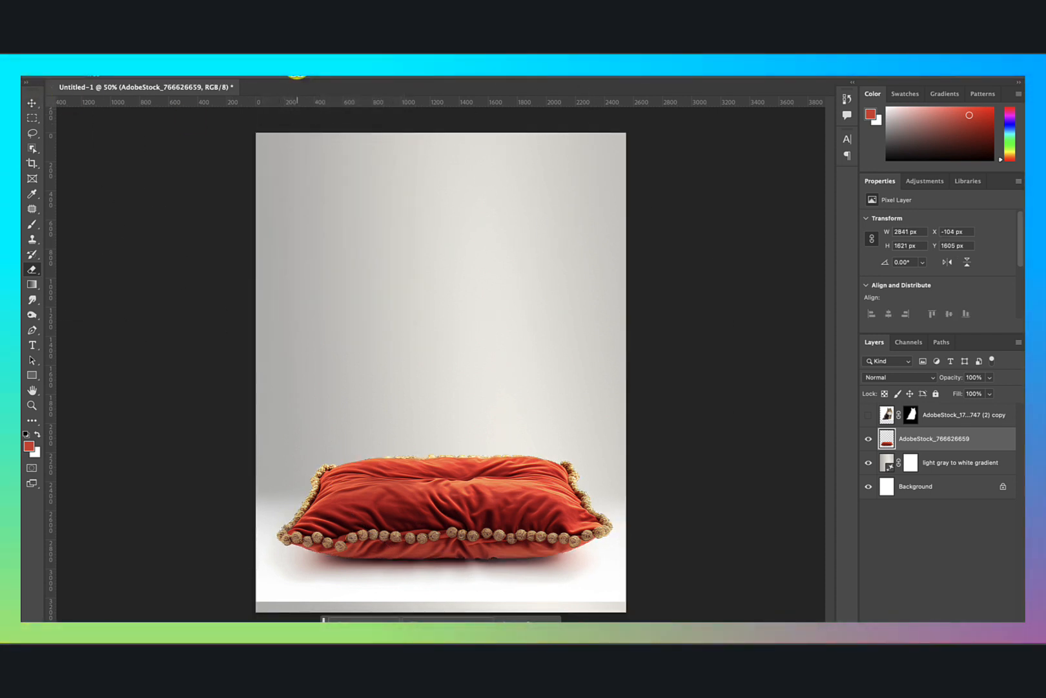
pyautogui.click(869, 415)
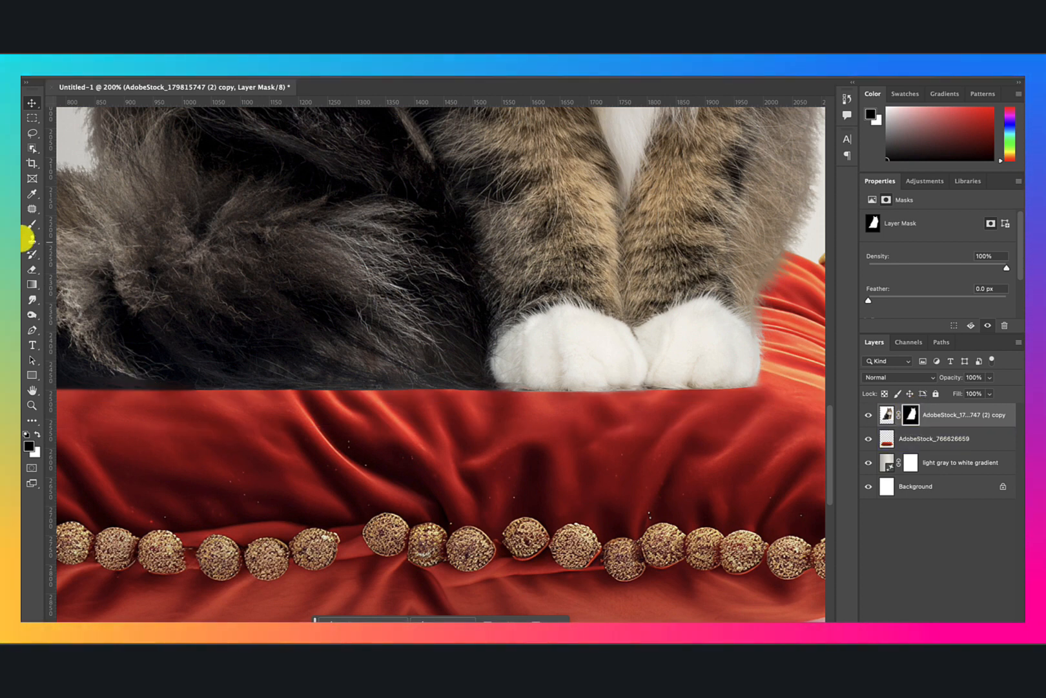
# With a 65 px brush at 33% hardness, paint black on the cat's layer mask along the lower edge beside the front paws.
pyautogui.click(35, 225)
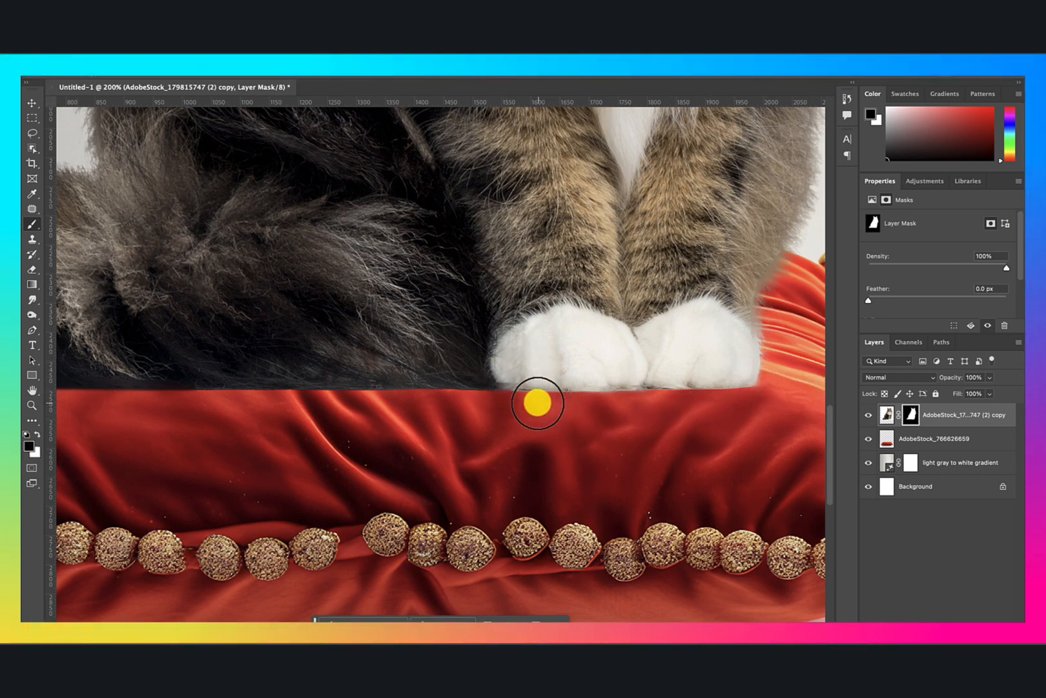
pyautogui.rightClick(536, 400)
pyautogui.click(619, 427)
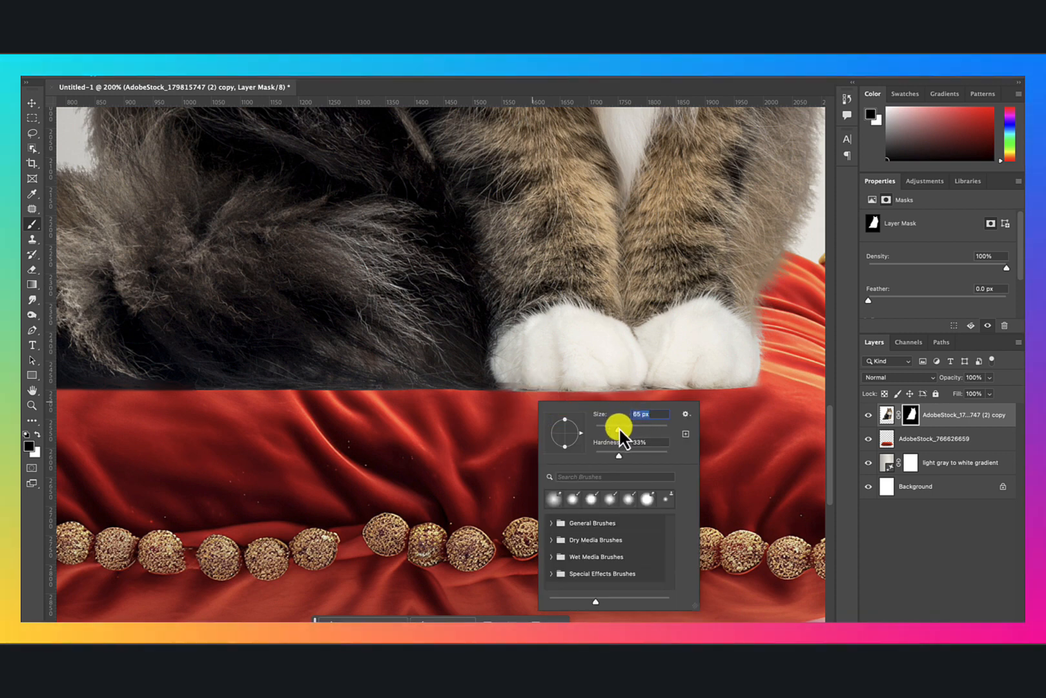
pyautogui.click(519, 405)
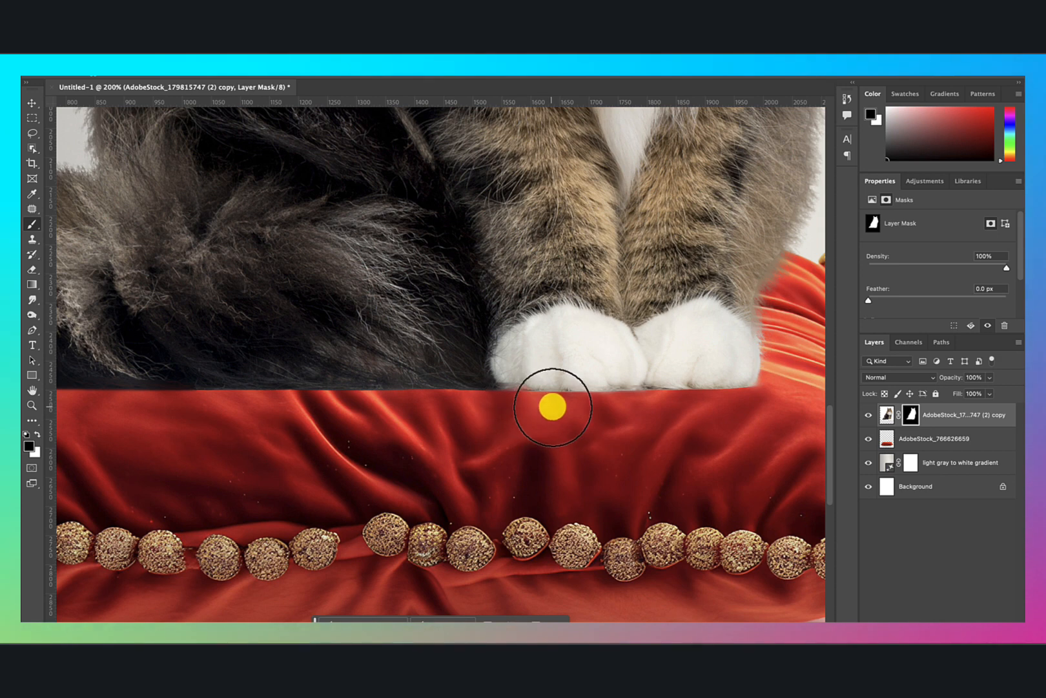
pyautogui.moveTo(552, 407); pyautogui.dragTo(477, 404)
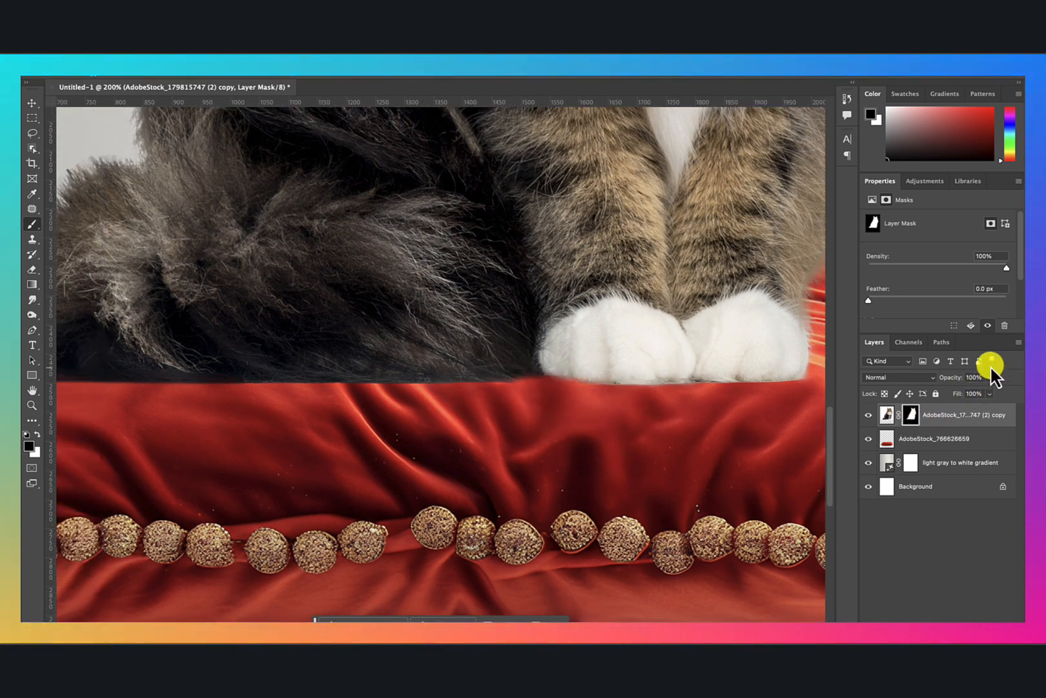
# Lower the cat layer's opacity to 54% and target its layer mask with black as the foreground color.
pyautogui.click(990, 377)
pyautogui.click(966, 391)
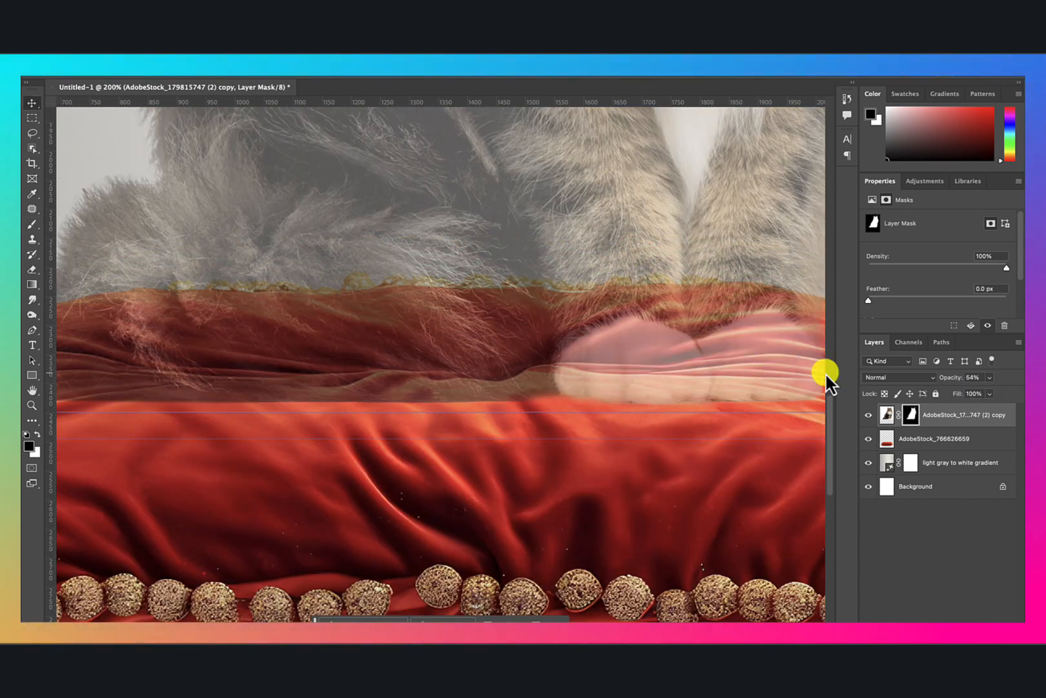
pyautogui.click(912, 416)
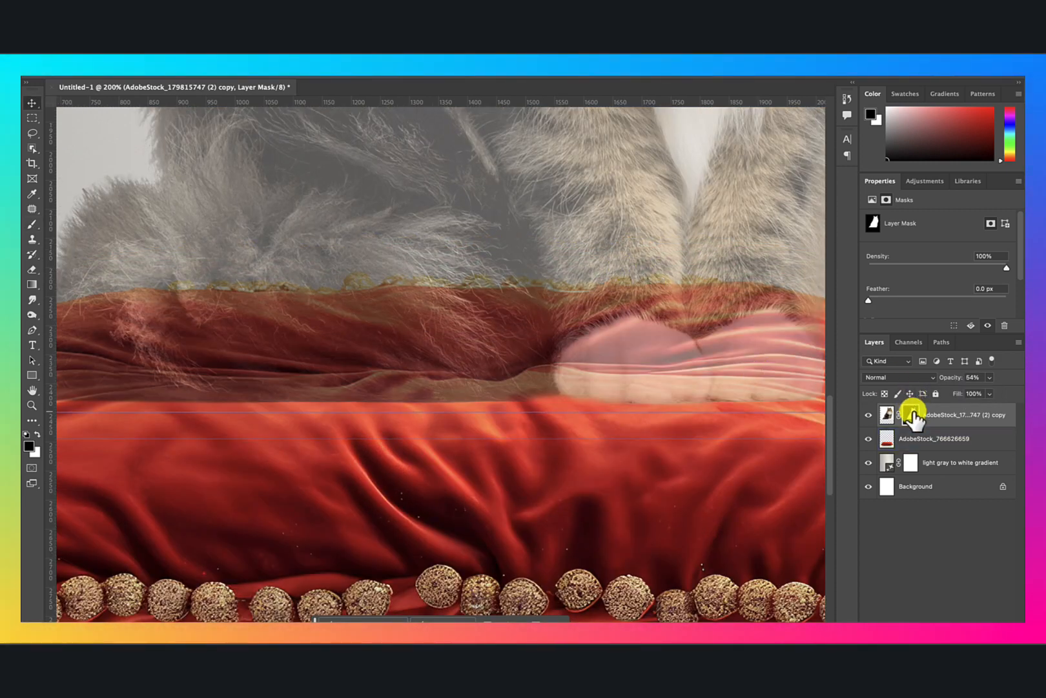
pyautogui.click(29, 447)
pyautogui.click(943, 336)
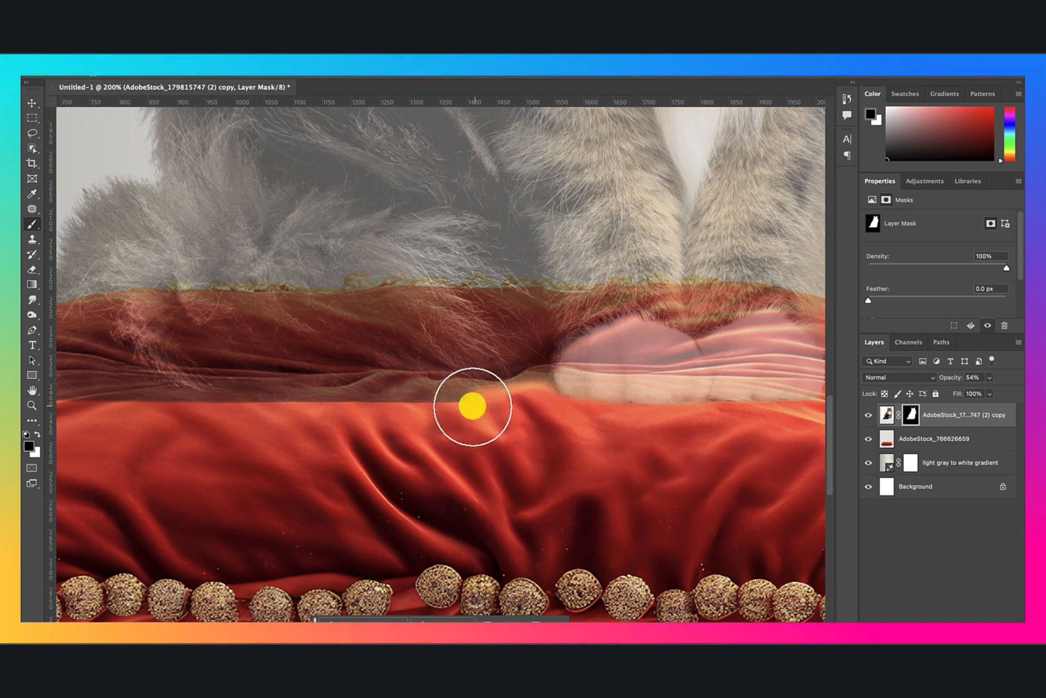
# Adjust the brush hardness and paint black on the cat's mask under the tail and paws, following the cushion's folds.
pyautogui.rightClick(427, 408)
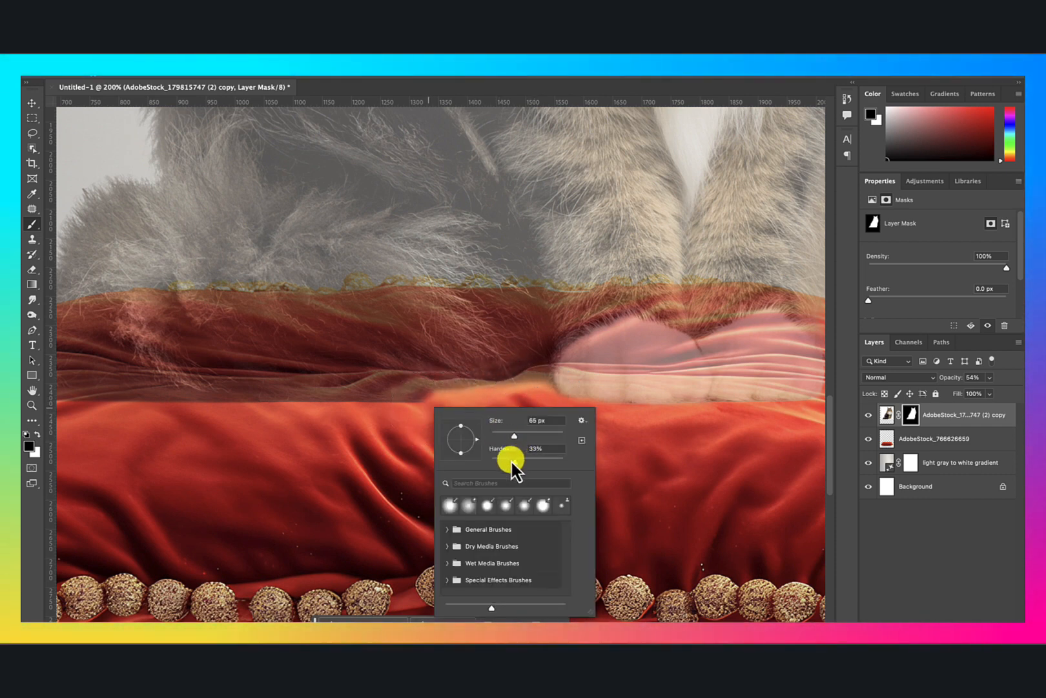
pyautogui.moveTo(507, 462); pyautogui.dragTo(530, 461)
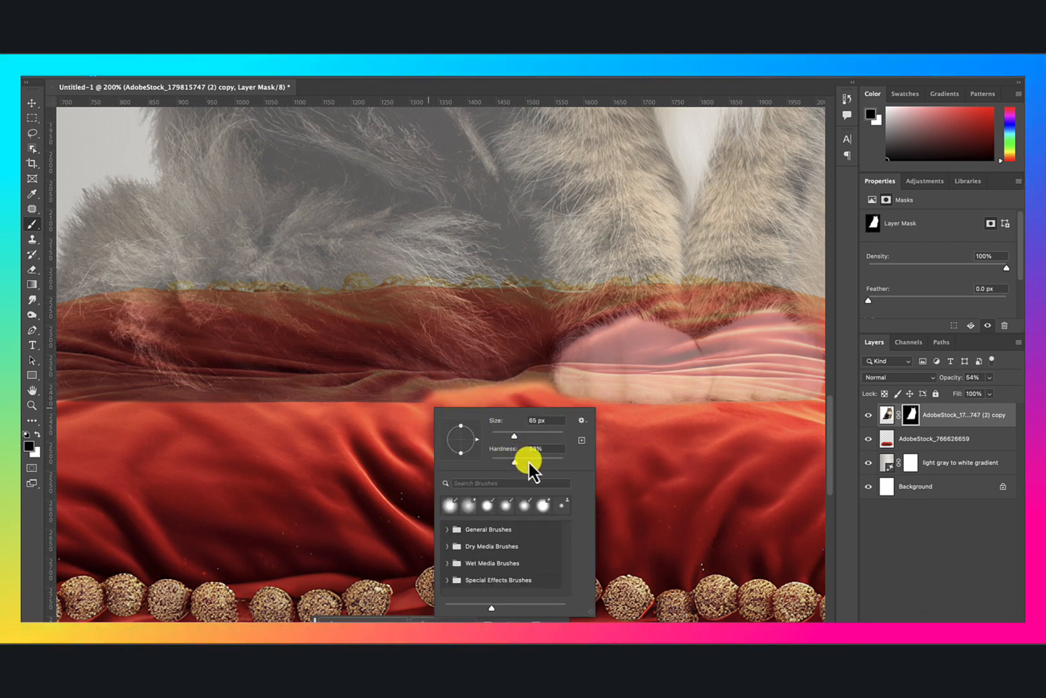
pyautogui.click(538, 393)
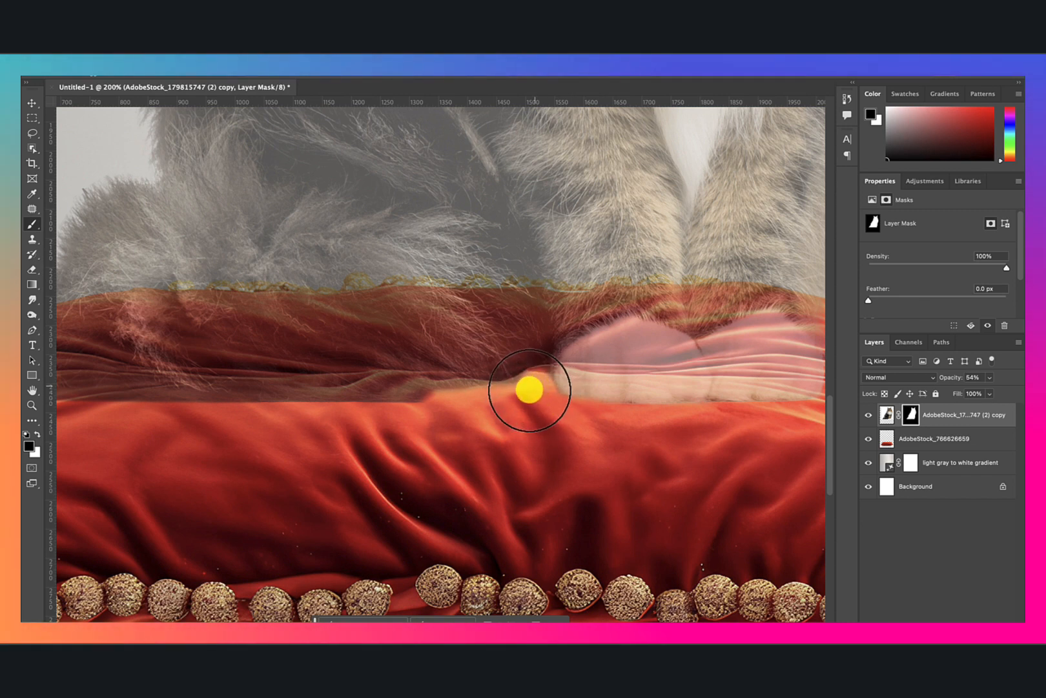
pyautogui.moveTo(514, 396); pyautogui.dragTo(437, 399)
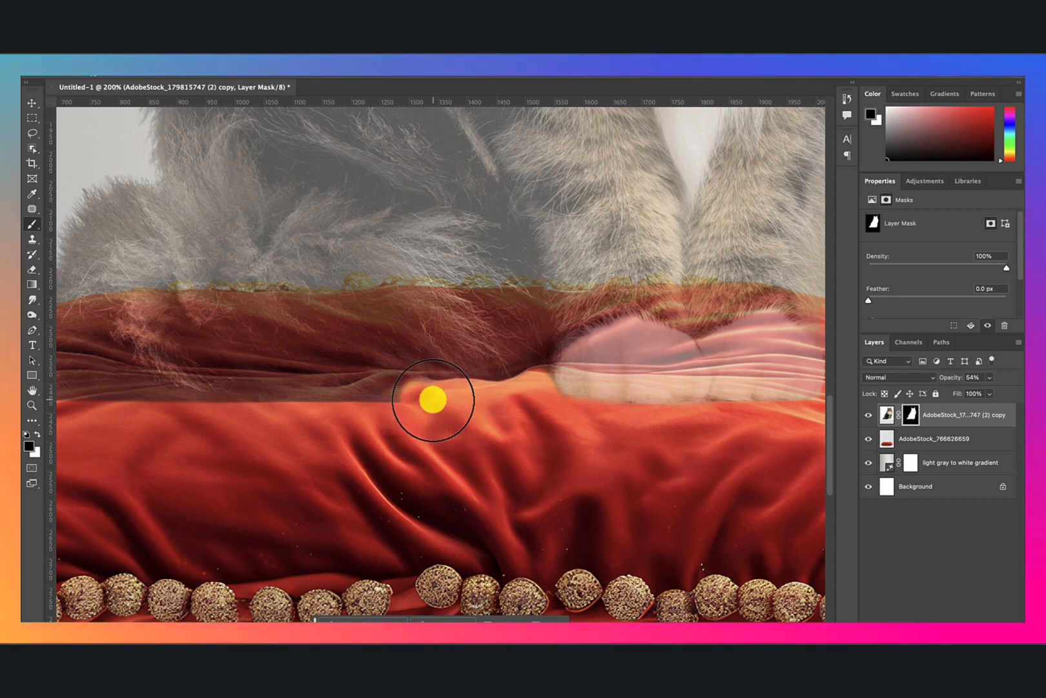
pyautogui.moveTo(432, 399); pyautogui.dragTo(314, 406)
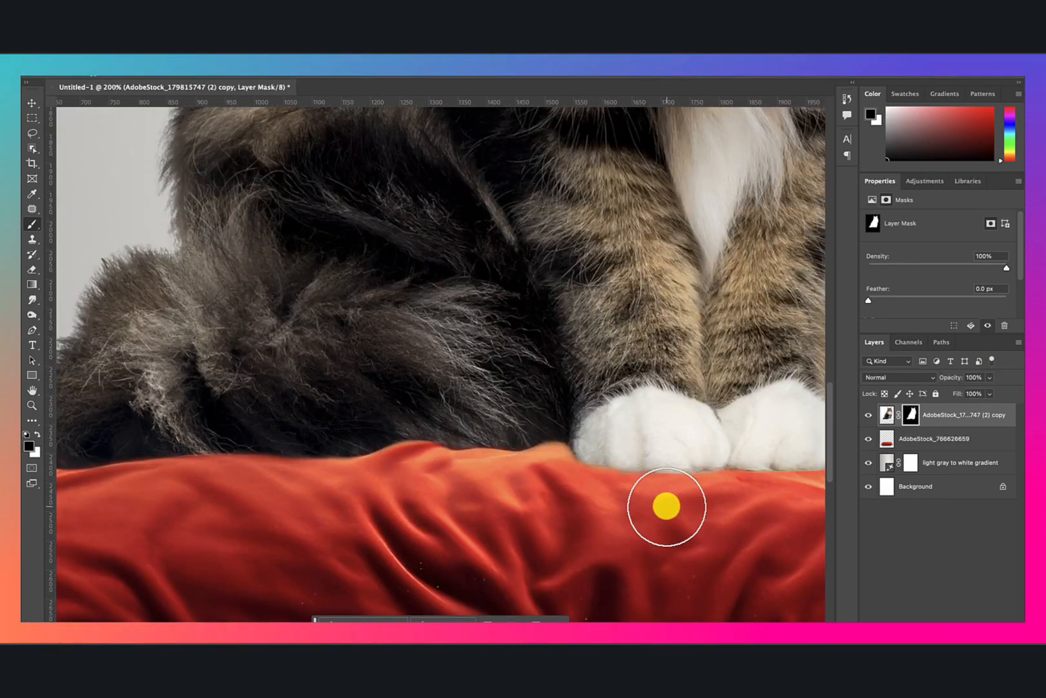
pyautogui.press('super+minus')
pyautogui.press('super+minus')
pyautogui.press('super+minus')
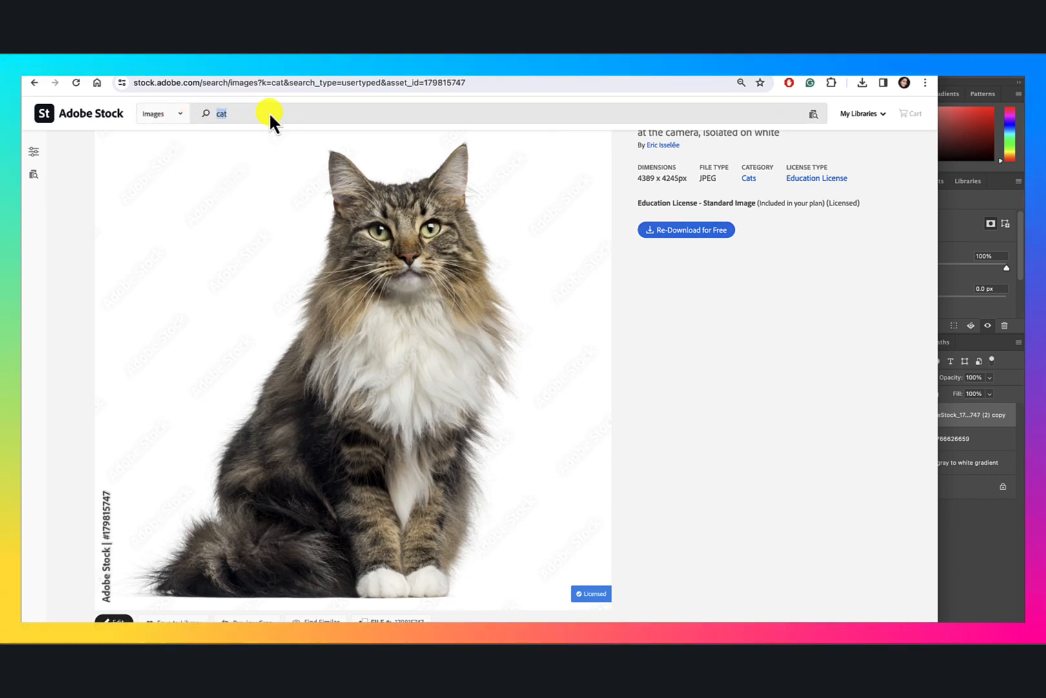
# Search Adobe Stock for "vogue magazine logo" and open the downloaded magazine logo sheet AdobeStock_509440622_Editorial_Use_Only.ai in Illustrator.
pyautogui.write('vogue magazine logo')
pyautogui.press('Return')
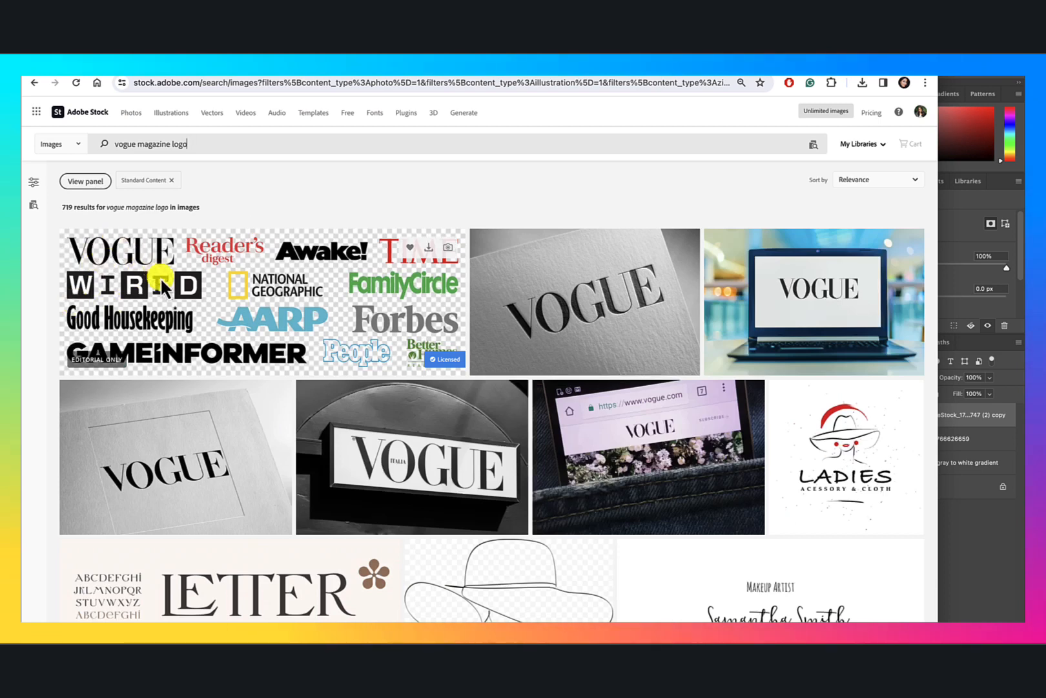
pyautogui.click(163, 248)
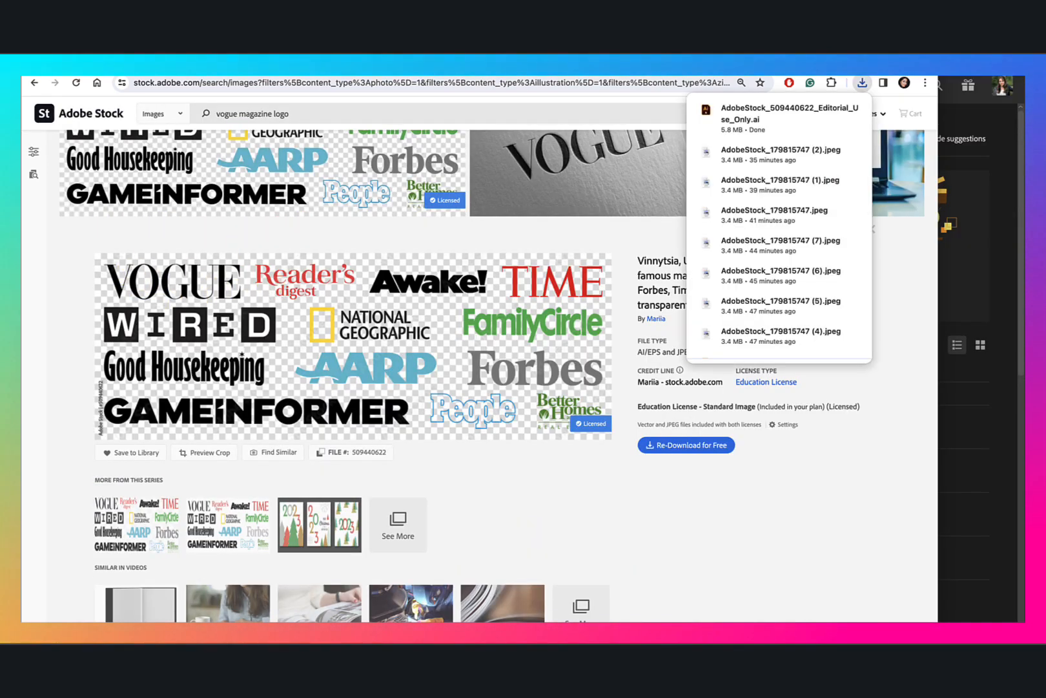
pyautogui.click(595, 635)
pyautogui.click(598, 616)
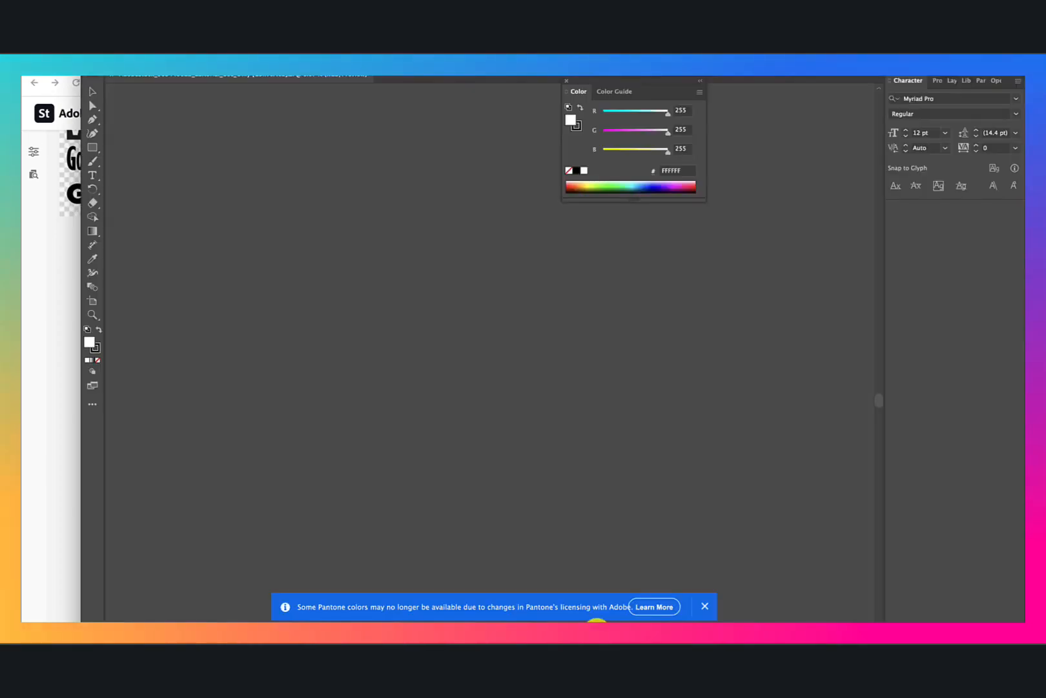
# Copy the VOGUE logo group from the magazine logo sheet.
pyautogui.click(337, 199)
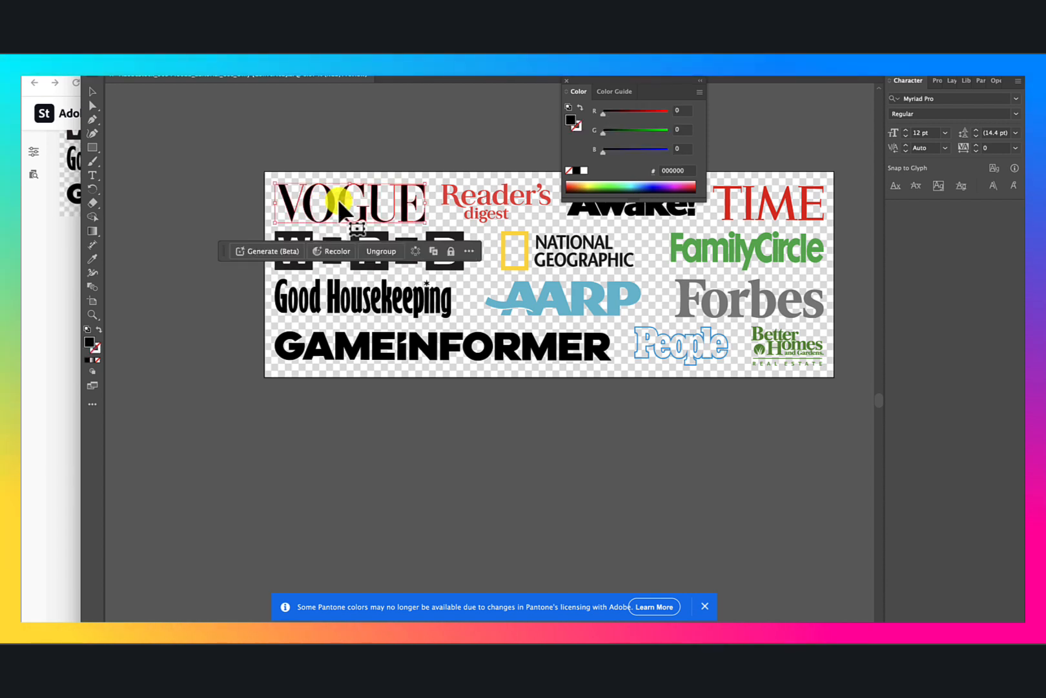
pyautogui.rightClick(337, 197)
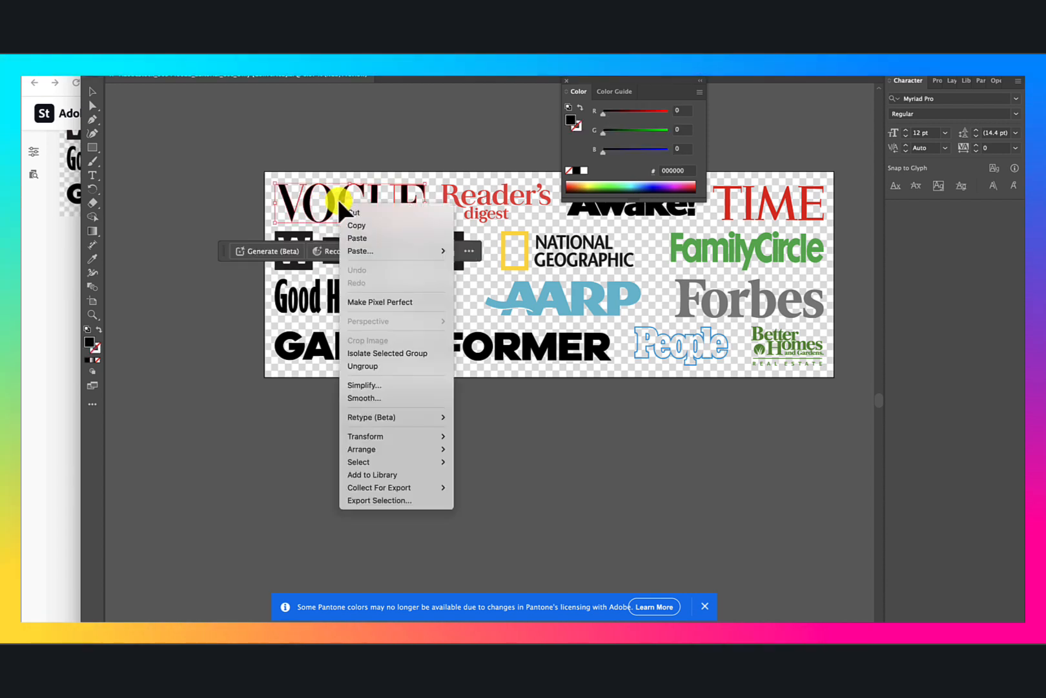
pyautogui.click(384, 225)
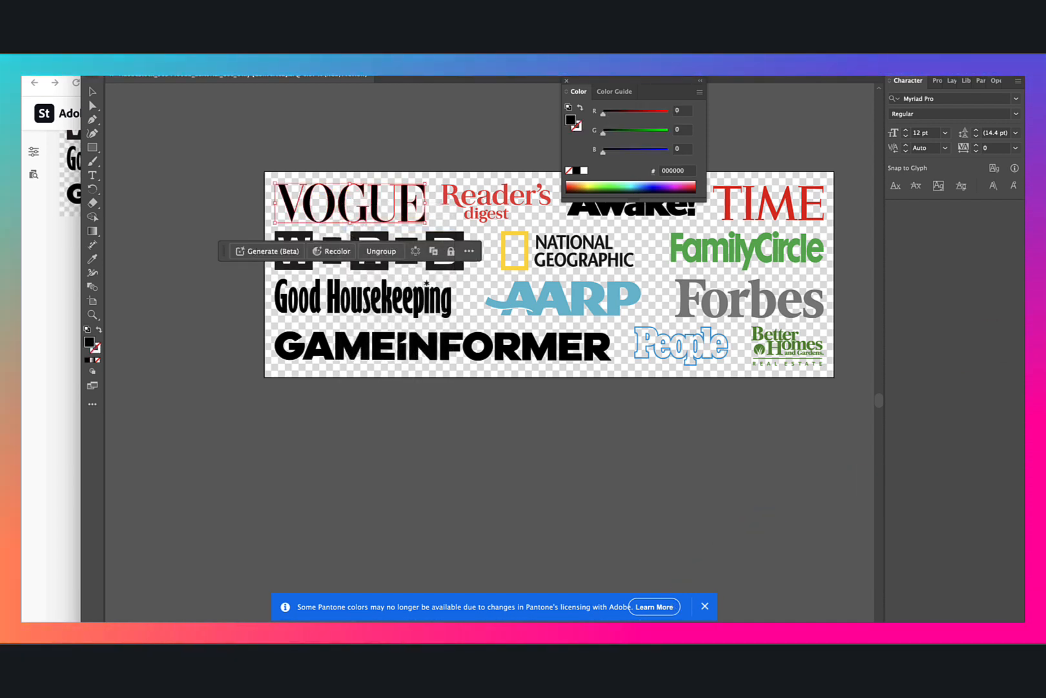
# Switch to Photoshop and paste the VOGUE logo into the cat composition as a smart object.
pyautogui.press('super+Tab')
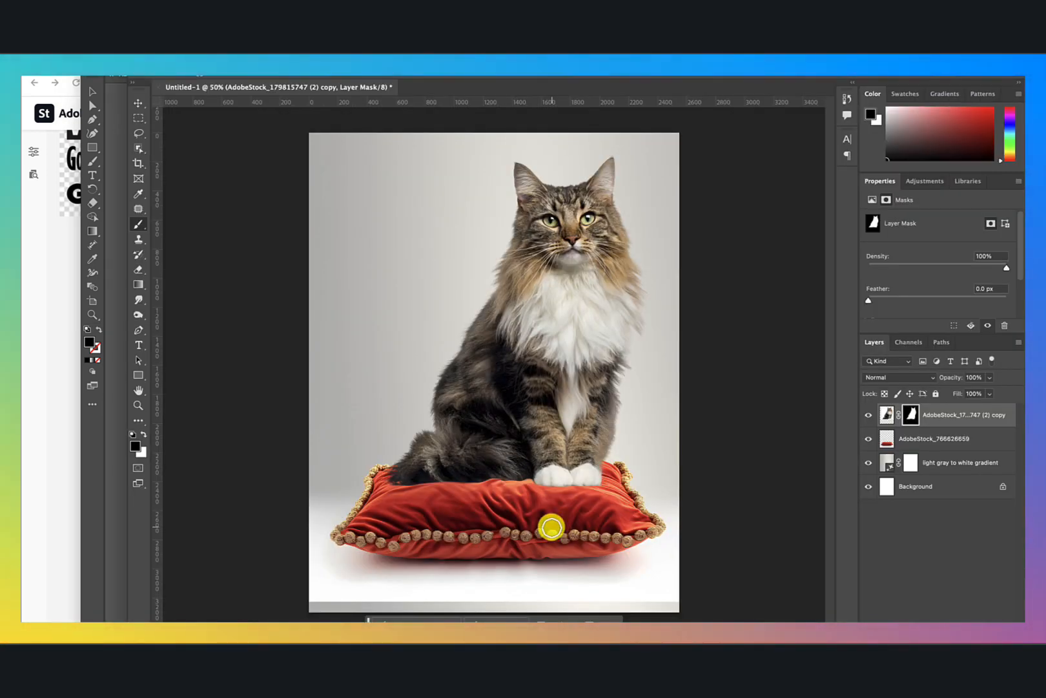
pyautogui.press('super+v')
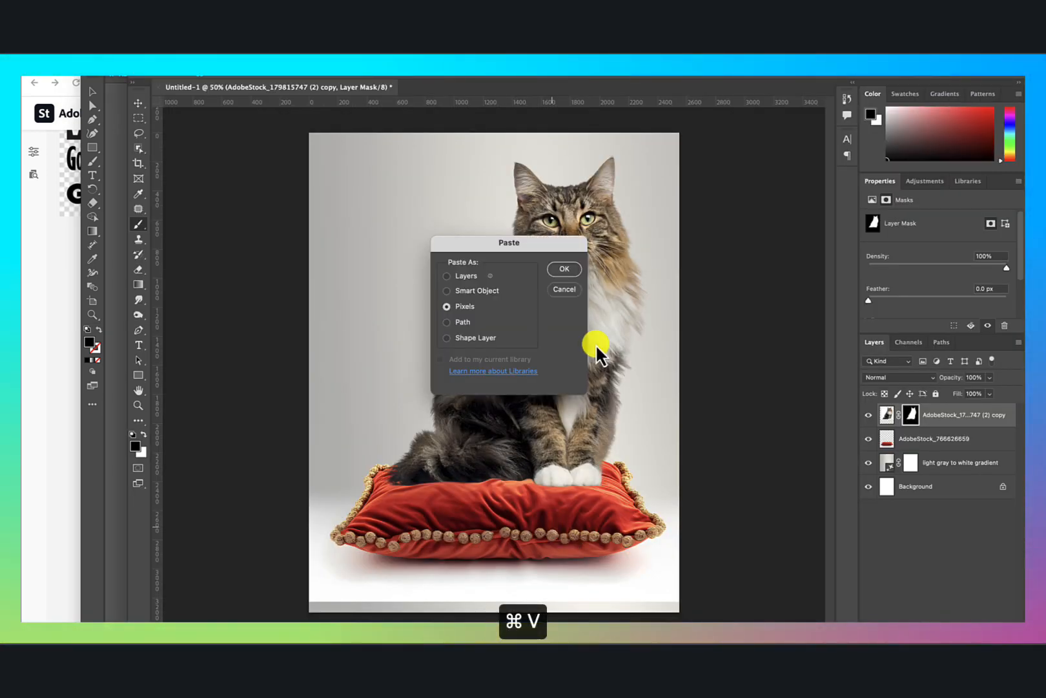
pyautogui.click(565, 269)
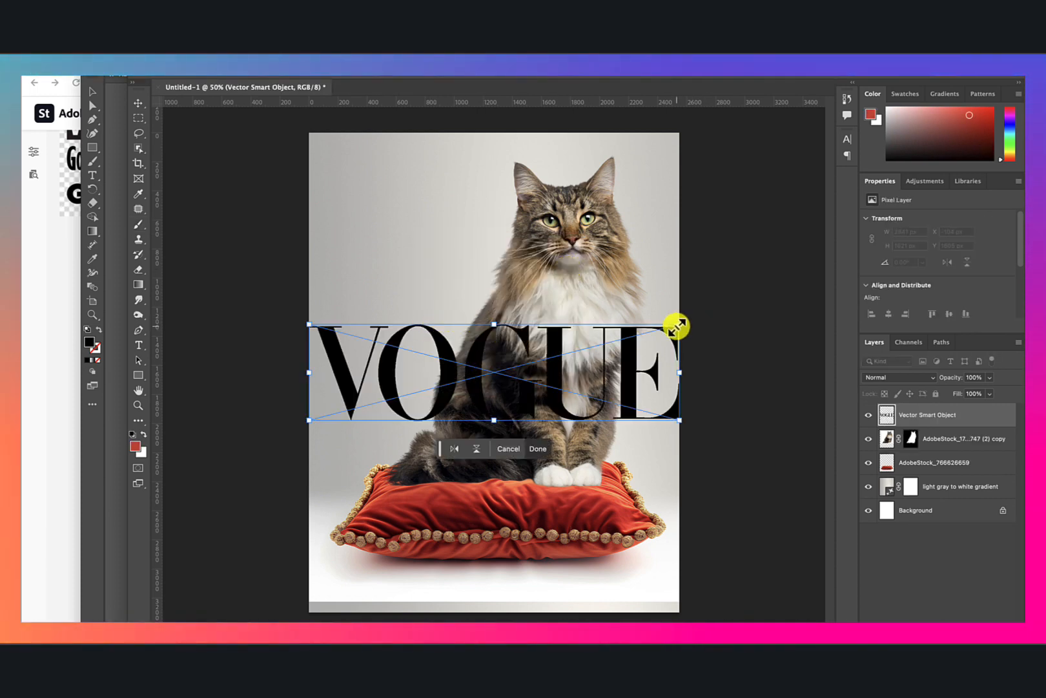
# Scale the VOGUE logo to about 2216 × 576 px and place it across the upper page at about X 158, Y 156 px.
pyautogui.moveTo(677, 327); pyautogui.dragTo(617, 341)
pyautogui.moveTo(565, 374); pyautogui.dragTo(589, 188)
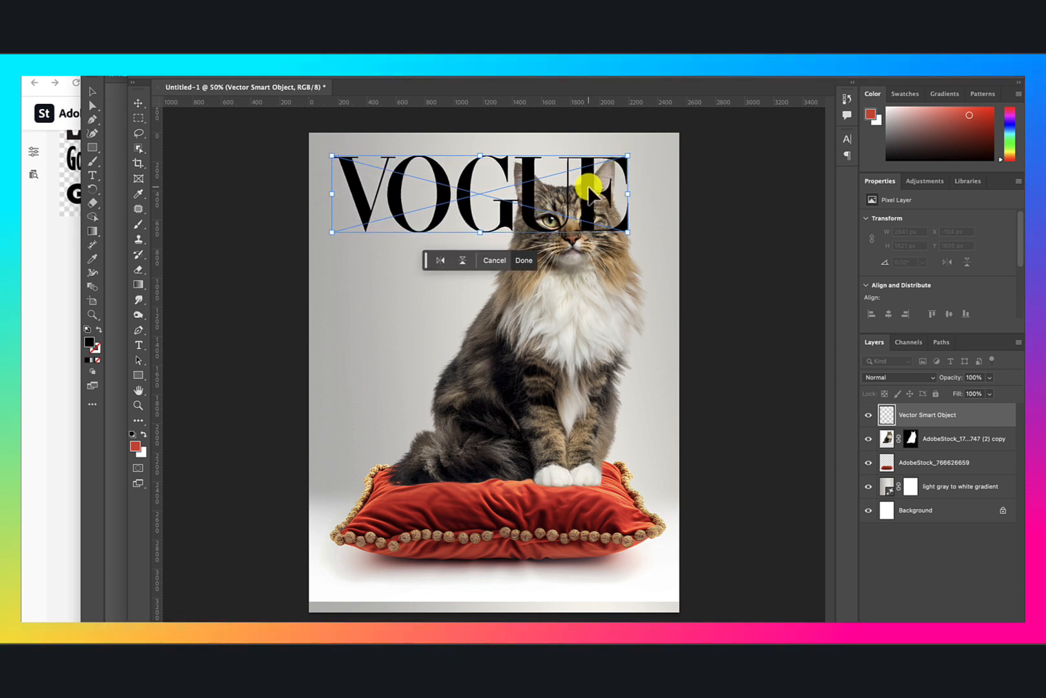
pyautogui.moveTo(625, 236); pyautogui.dragTo(650, 248)
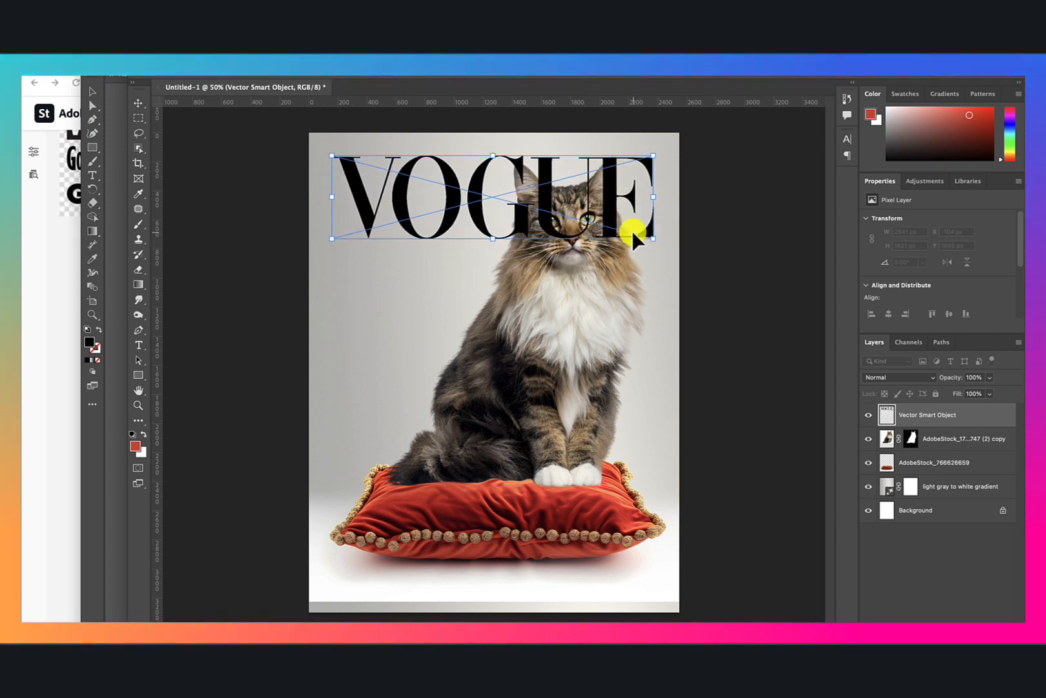
pyautogui.press('Return')
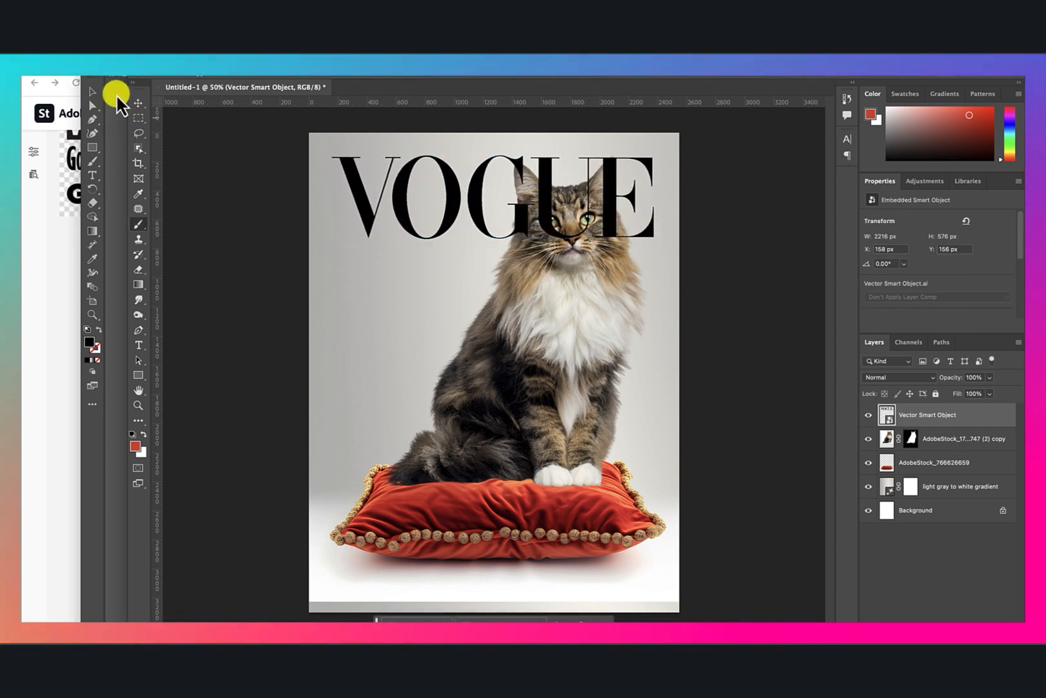
# Dock the toolbar at the window edge and place the VOGUE logo layer directly beneath the cat layer.
pyautogui.moveTo(127, 98); pyautogui.dragTo(23, 97)
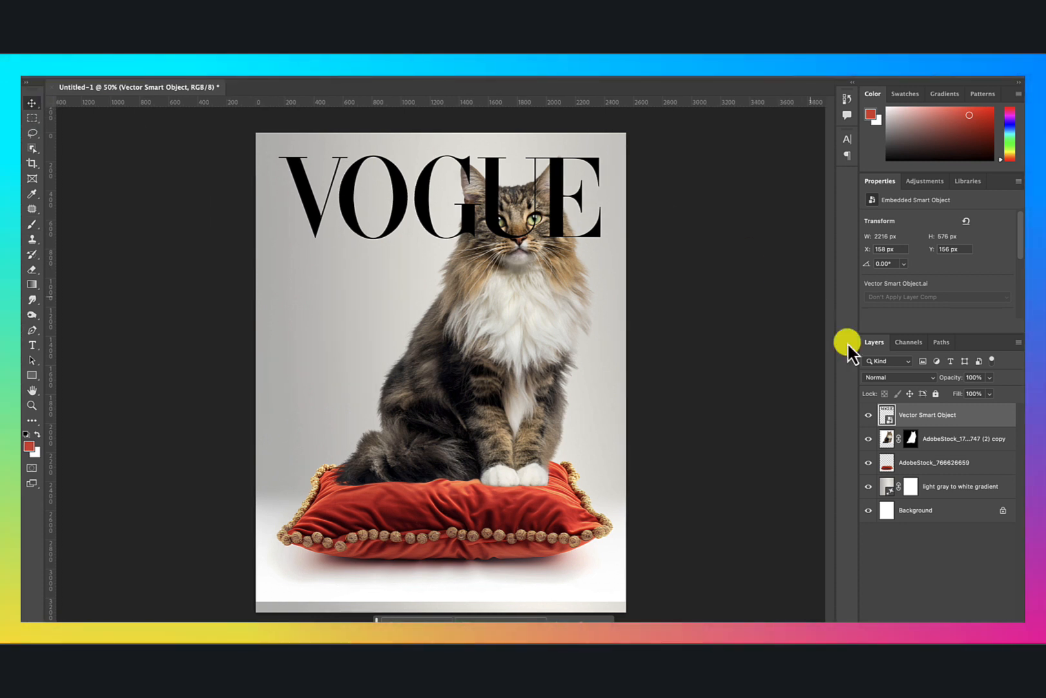
pyautogui.moveTo(965, 416); pyautogui.dragTo(965, 446)
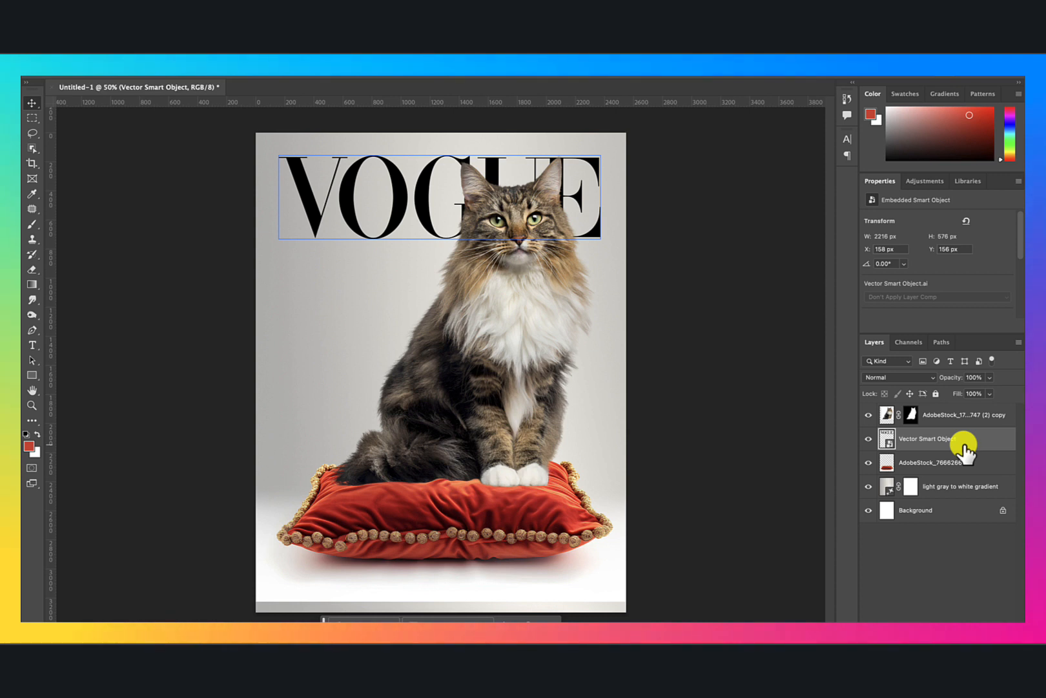
pyautogui.click(944, 416)
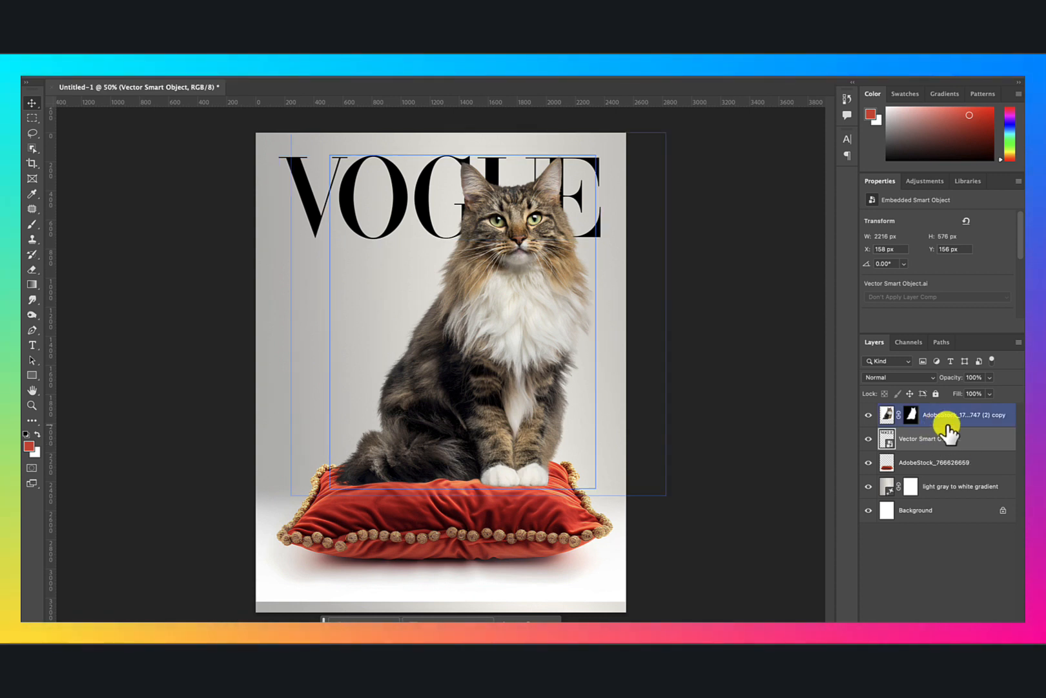
# On the cushion layer, select the full-width strip about 105 px high along the page bottom and fill it with Generative Fill using the prompt "generative fill".
pyautogui.click(936, 462)
pyautogui.press('m')
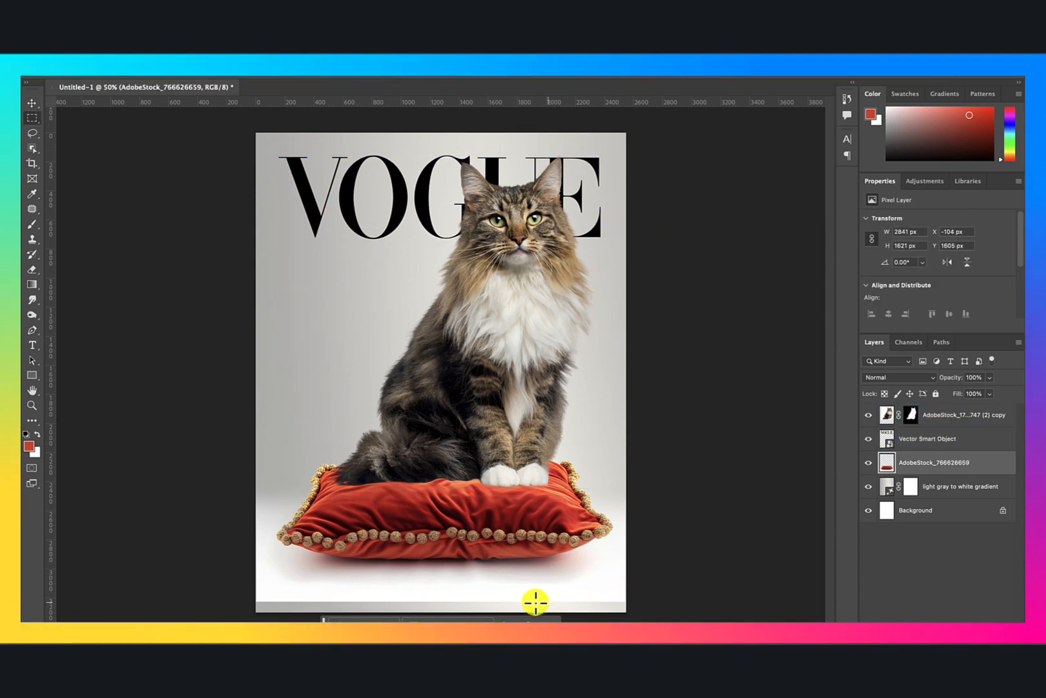
pyautogui.moveTo(640, 596); pyautogui.dragTo(217, 617)
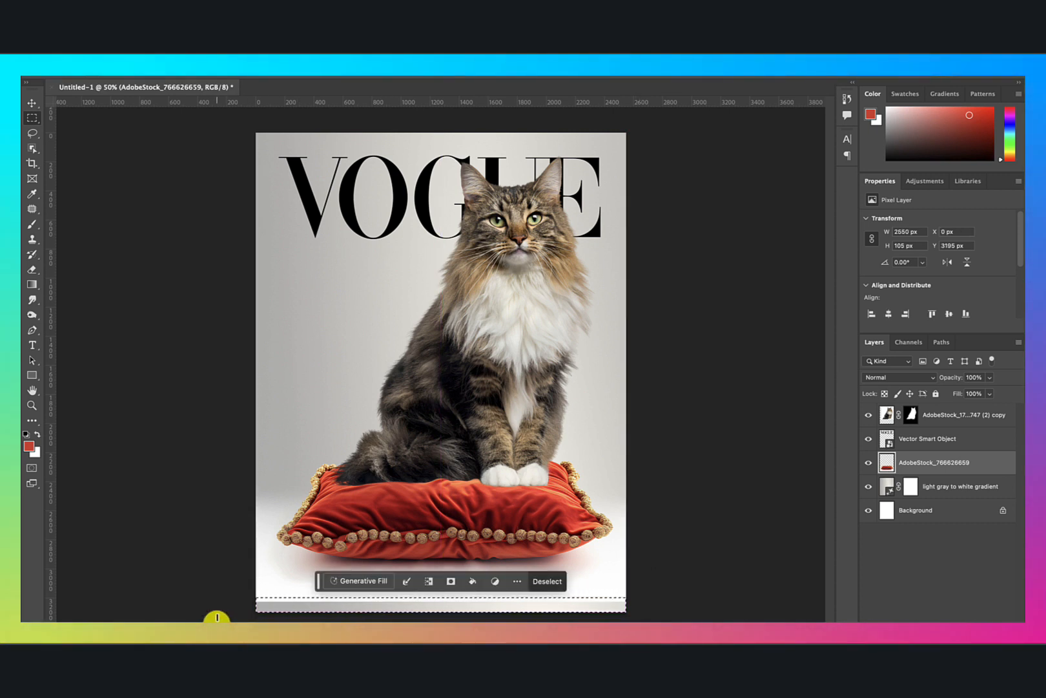
pyautogui.click(376, 582)
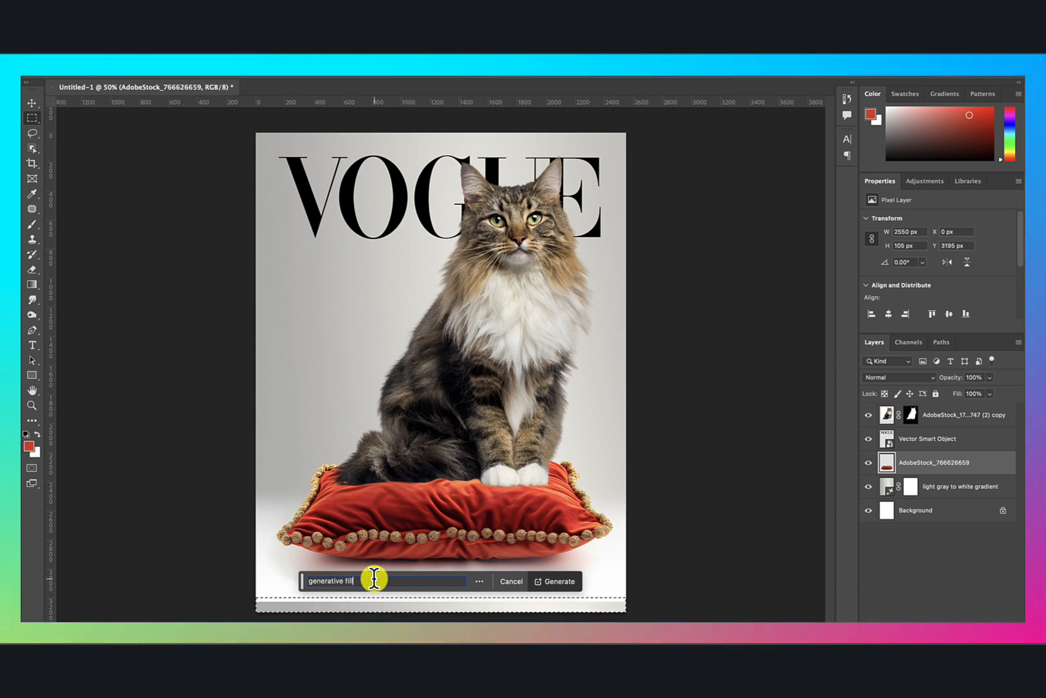
pyautogui.write('generative fill')
pyautogui.press('Return')
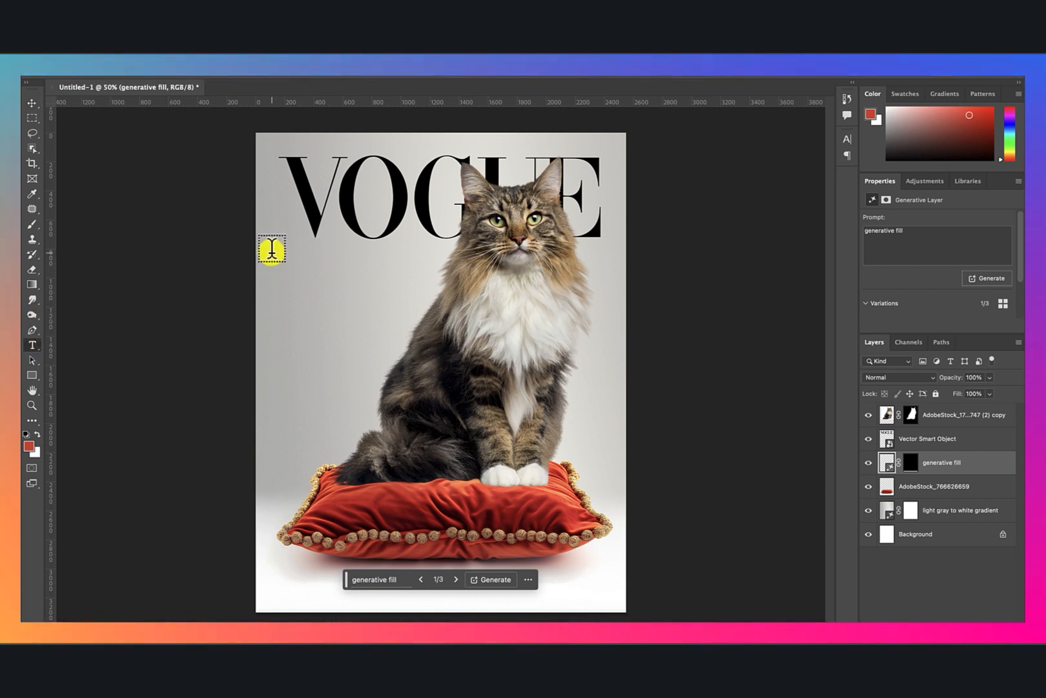
# Add a 24 pt Didot text block reading "TOP PICKS: HEALTHY TREATS FOR YOUR CAT'S DELIGHT" under the VOGUE logo, beside the cat, and nudge it slightly.
pyautogui.moveTo(272, 250); pyautogui.dragTo(413, 333)
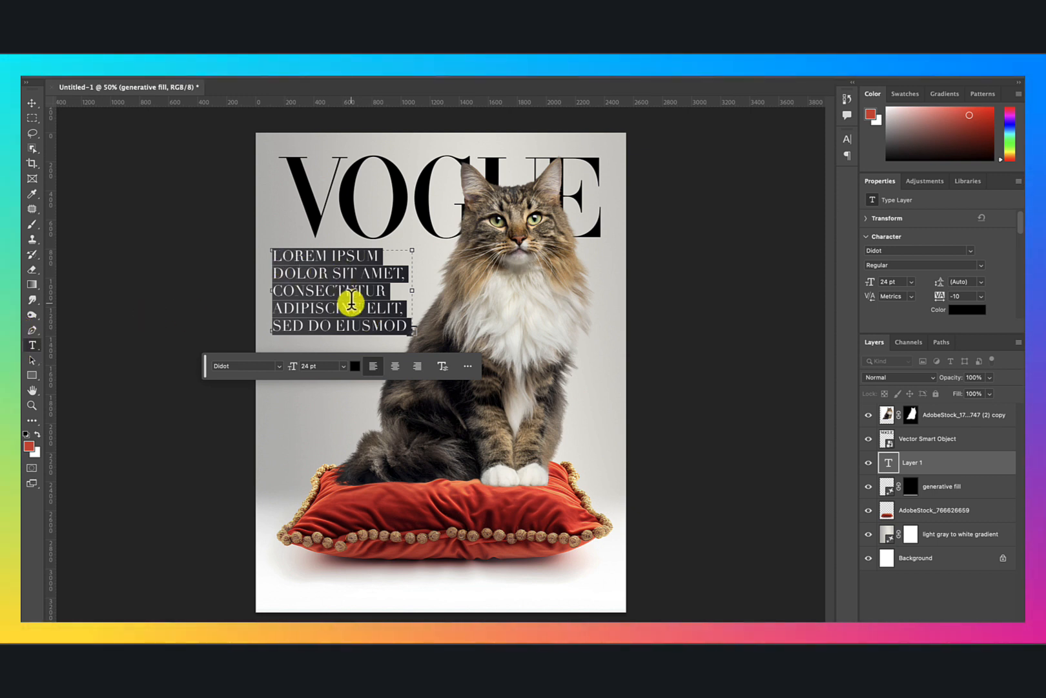
pyautogui.click(352, 301)
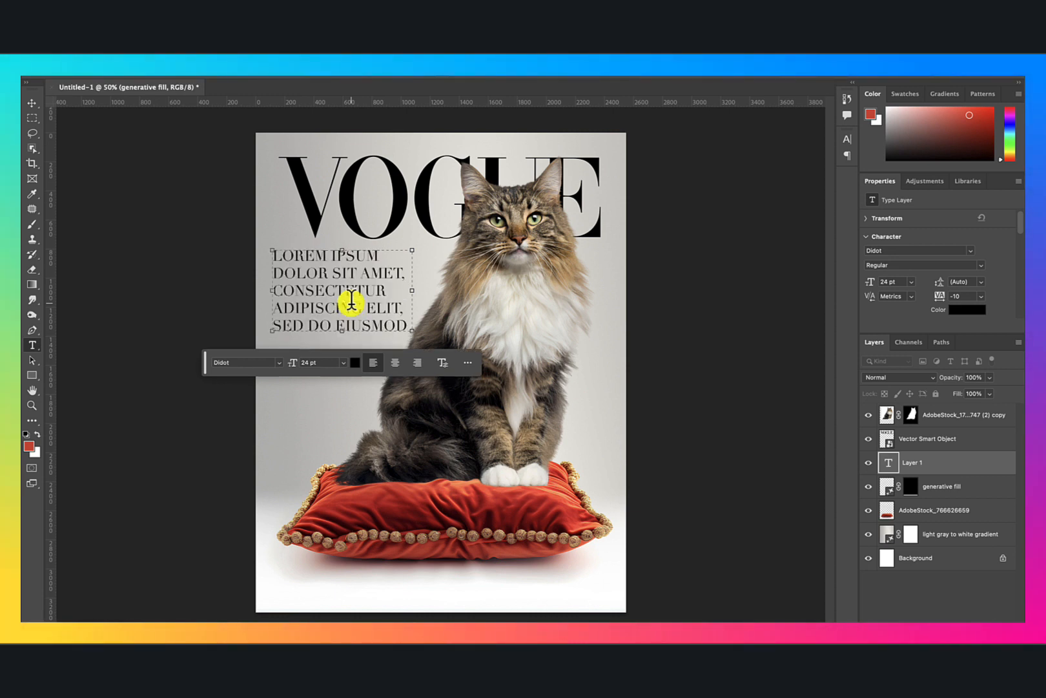
pyautogui.press('super+a')
pyautogui.press('BackSpace')
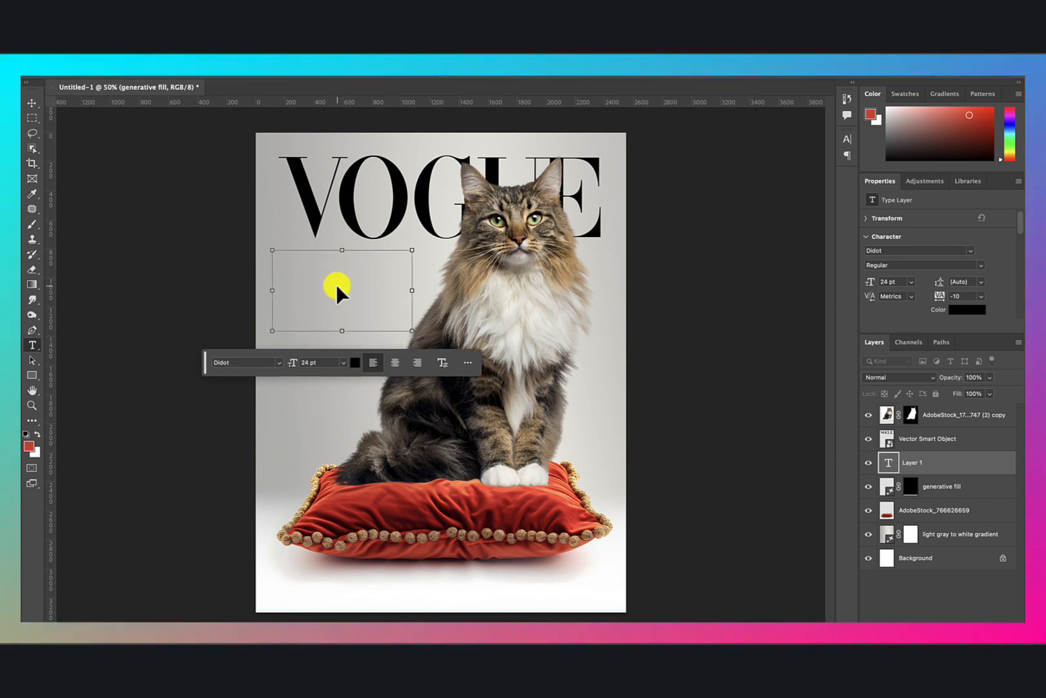
pyautogui.write("TOP PICKS: HEALTHY TREATS FOR YOUR CAT'S DELIGHT")
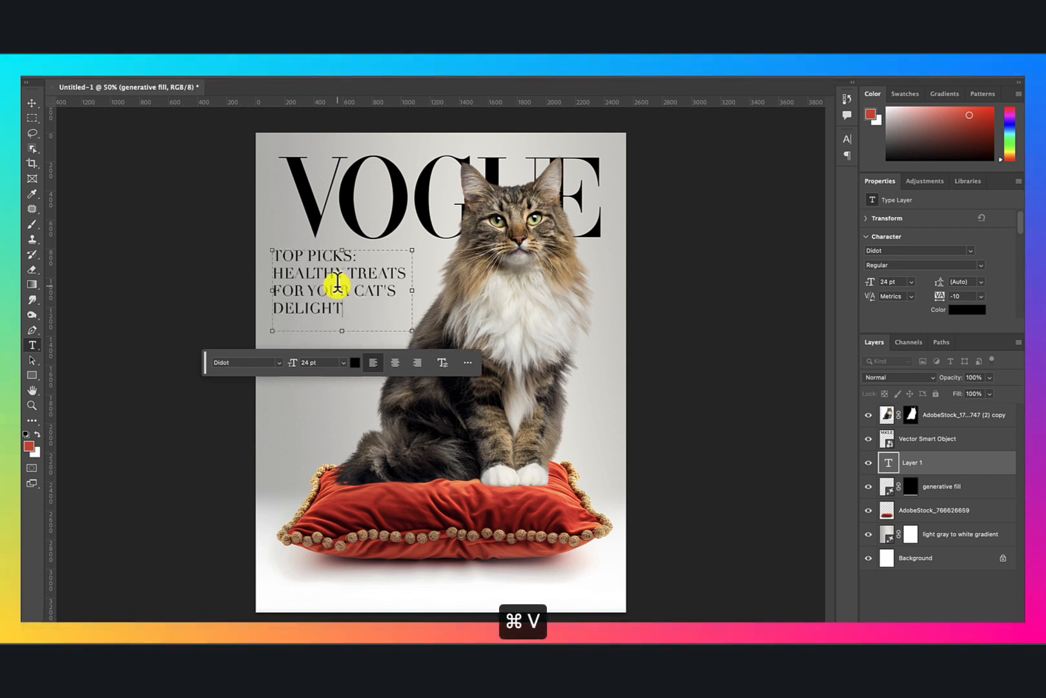
pyautogui.click(31, 102)
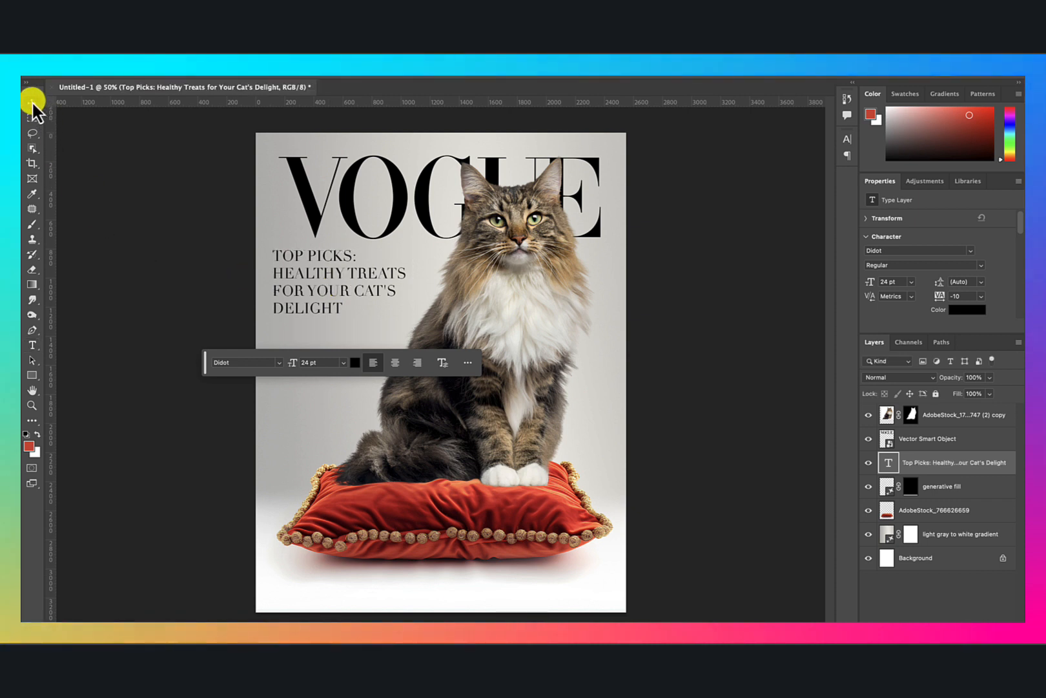
pyautogui.click(165, 248)
pyautogui.moveTo(310, 276); pyautogui.dragTo(308, 277)
# Add a second 24 pt Didot text block below the first reading "PAMPER YOUR PAL: THE HEALTHIEST CAT TREATS UNVEILED".
pyautogui.press('t')
pyautogui.moveTo(275, 334); pyautogui.dragTo(375, 454)
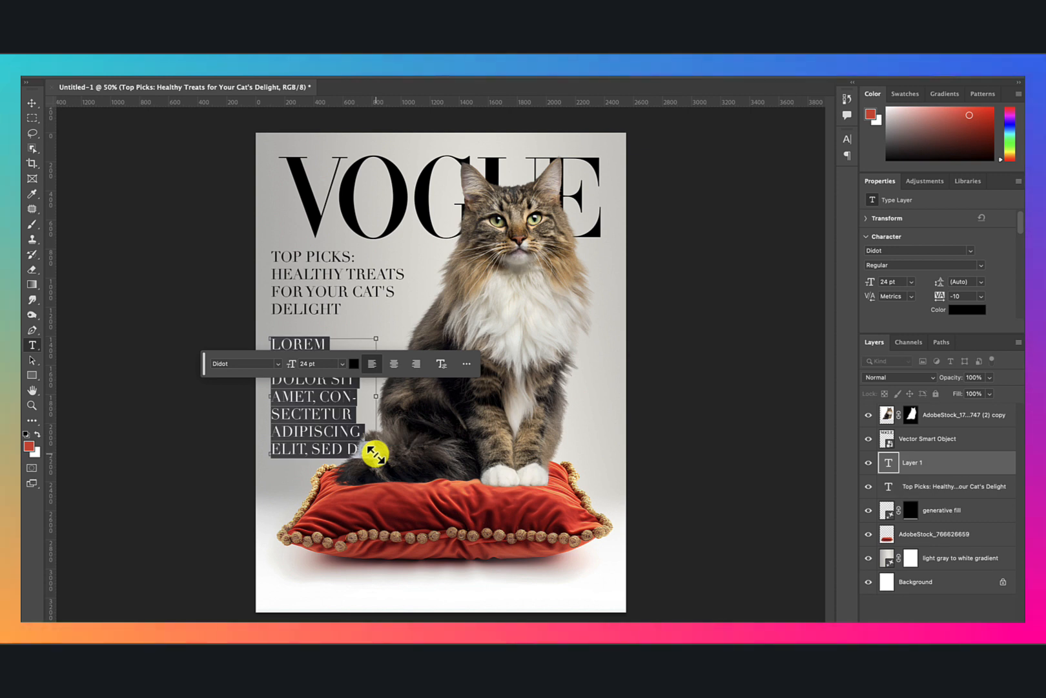
pyautogui.write('PAMPER YOUR PAL: THE HEALTHIEST CAT TREATS UNVEILED')
pyautogui.click(31, 101)
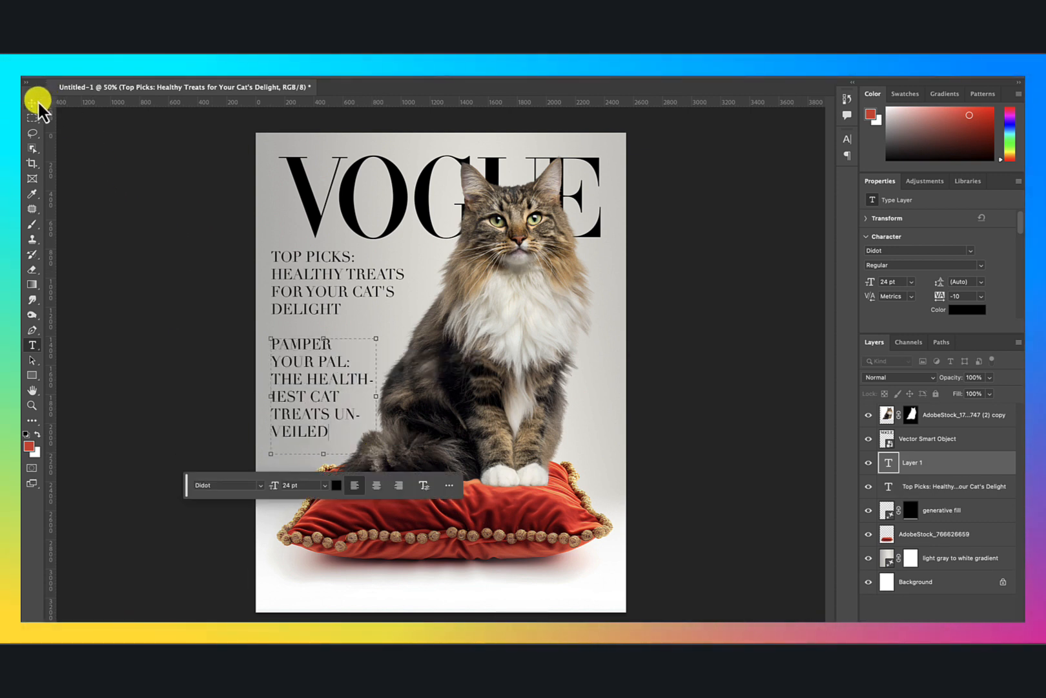
# Add a Didot text block reading "UNLOCKING THE SECRETS OF CAT INTELLIGENCE" and place it at the page bottom beneath the cushion.
pyautogui.click(149, 278)
pyautogui.press('t')
pyautogui.click(126, 240)
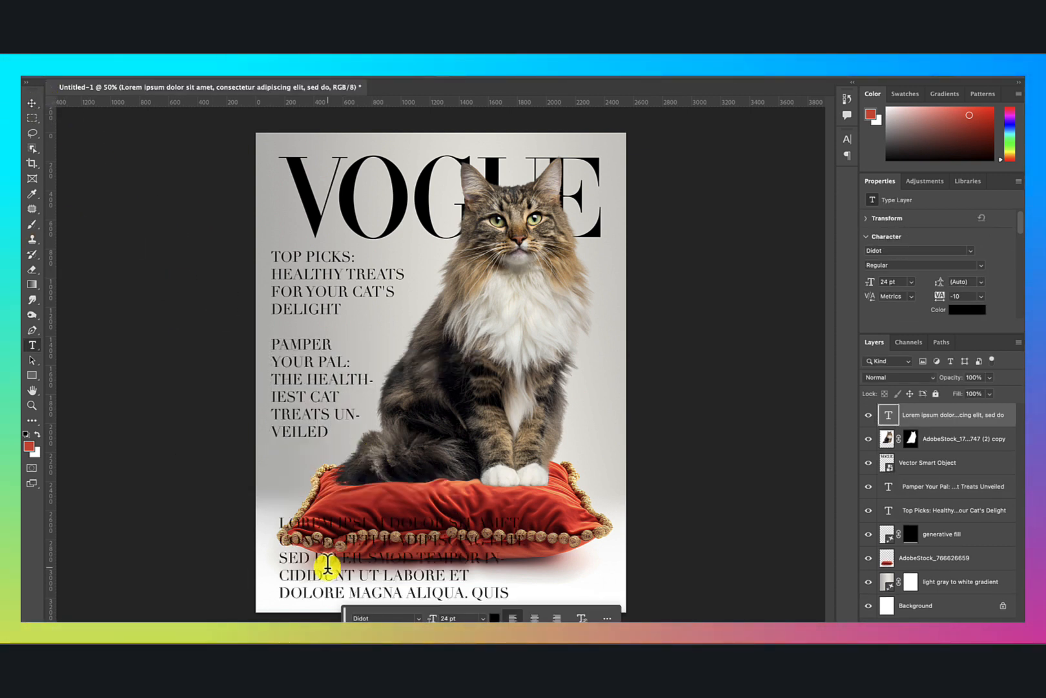
pyautogui.press('super+a')
pyautogui.write('UNLOCKING THE SECRETS OF FELINE ELEGANCE')
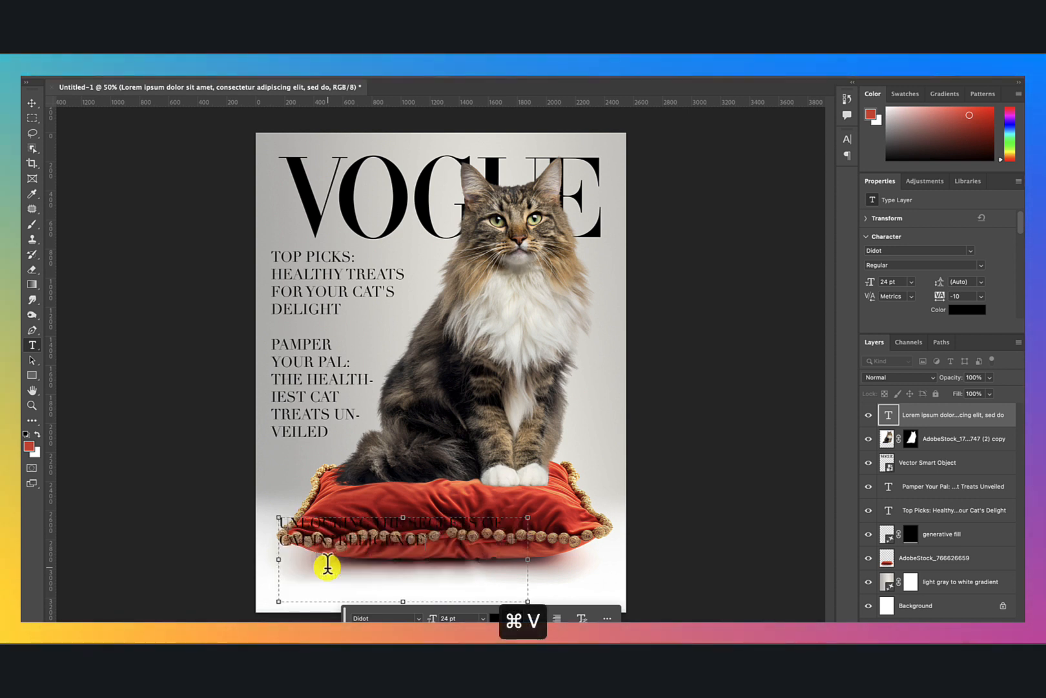
pyautogui.click(31, 103)
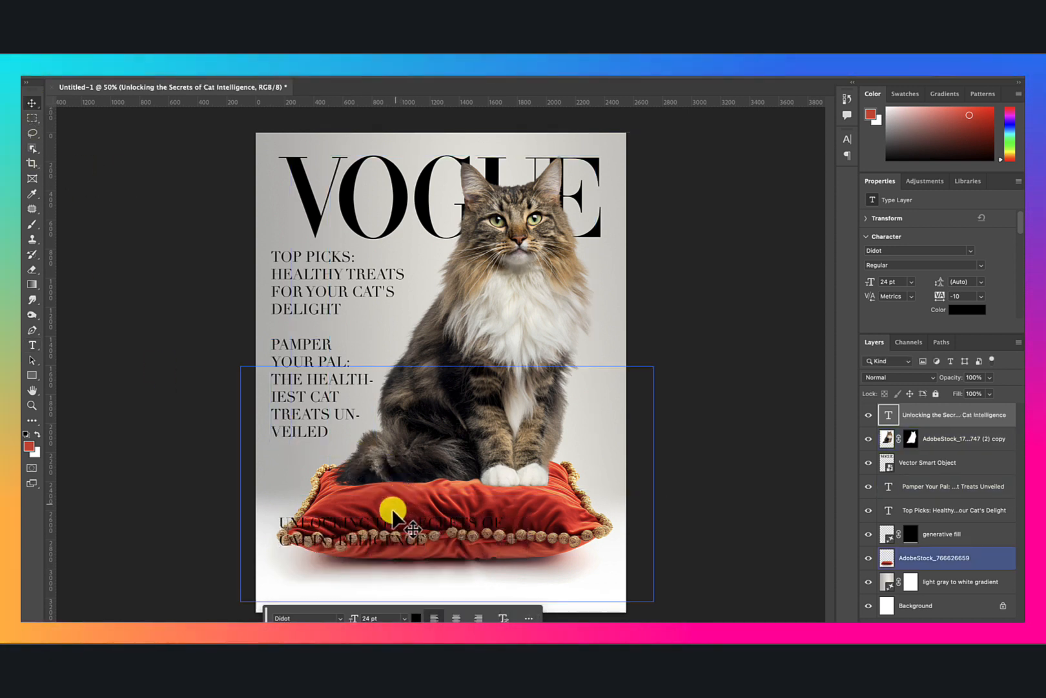
pyautogui.moveTo(385, 523); pyautogui.dragTo(380, 577)
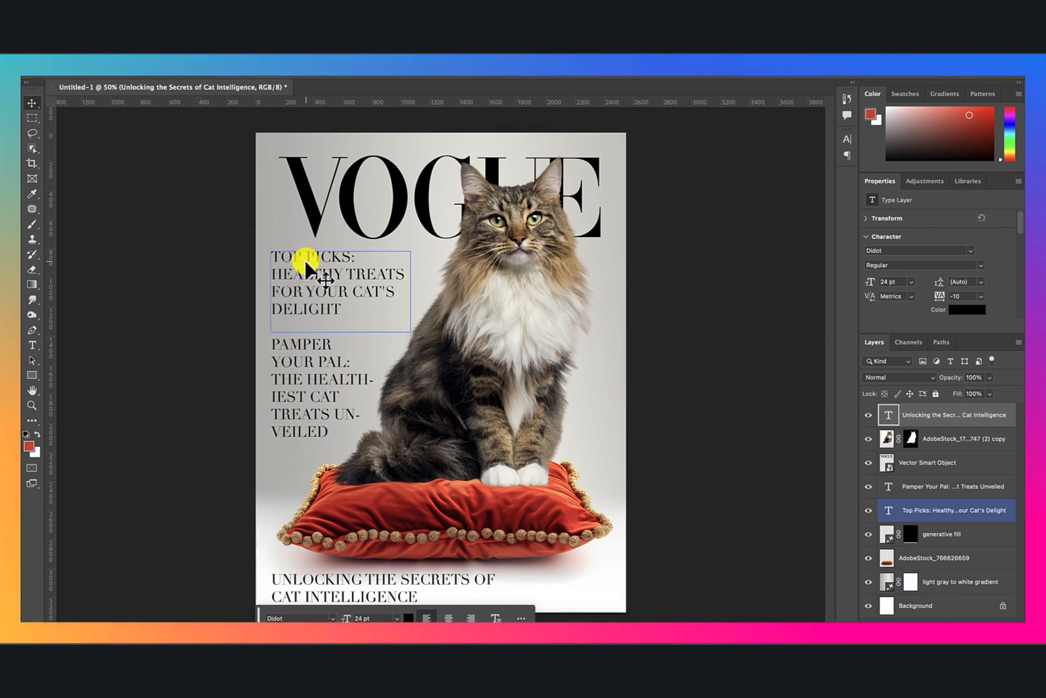
# Change the font of the words "TOP PICKS:" in the first text block to Gill Sans Light.
pyautogui.doubleClick(305, 259)
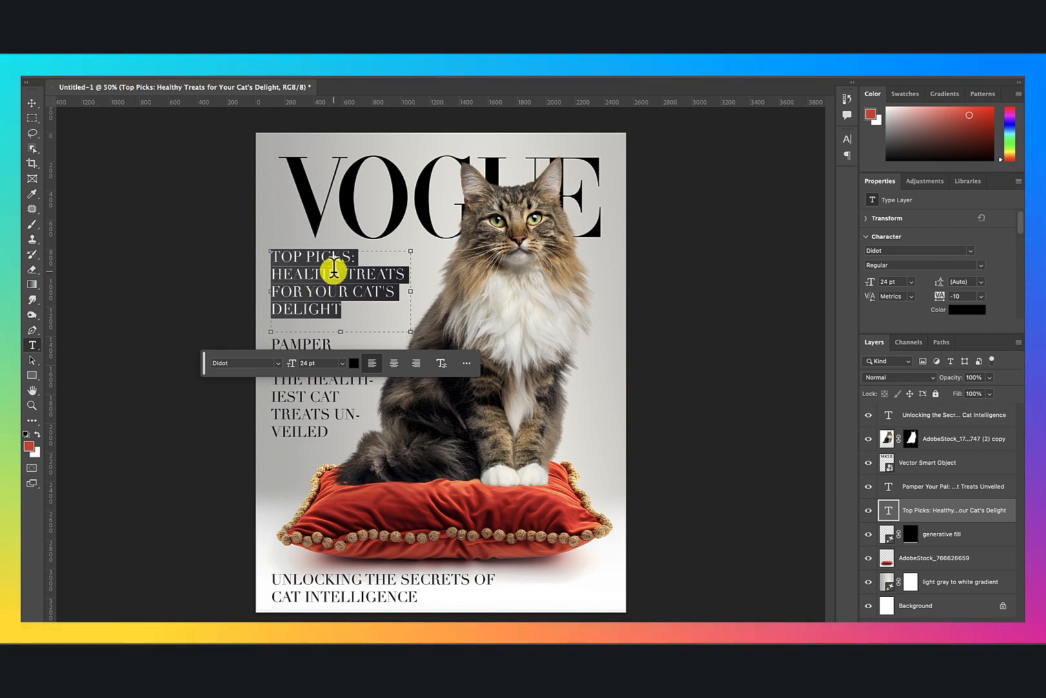
pyautogui.click(352, 257)
pyautogui.moveTo(374, 257); pyautogui.dragTo(246, 258)
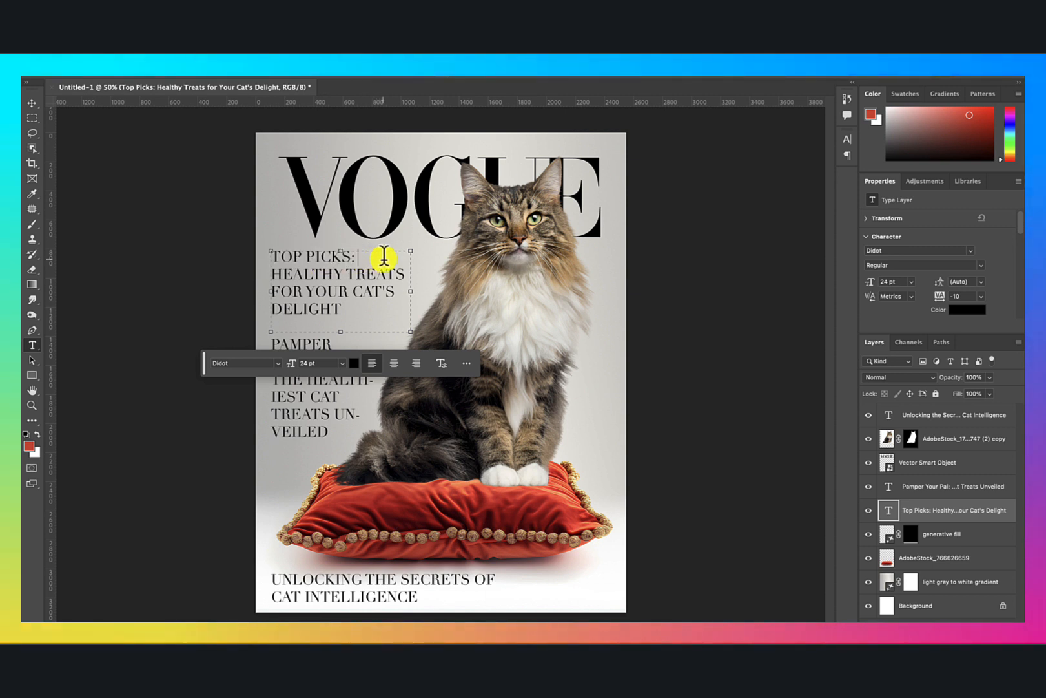
pyautogui.moveTo(383, 256); pyautogui.dragTo(259, 259)
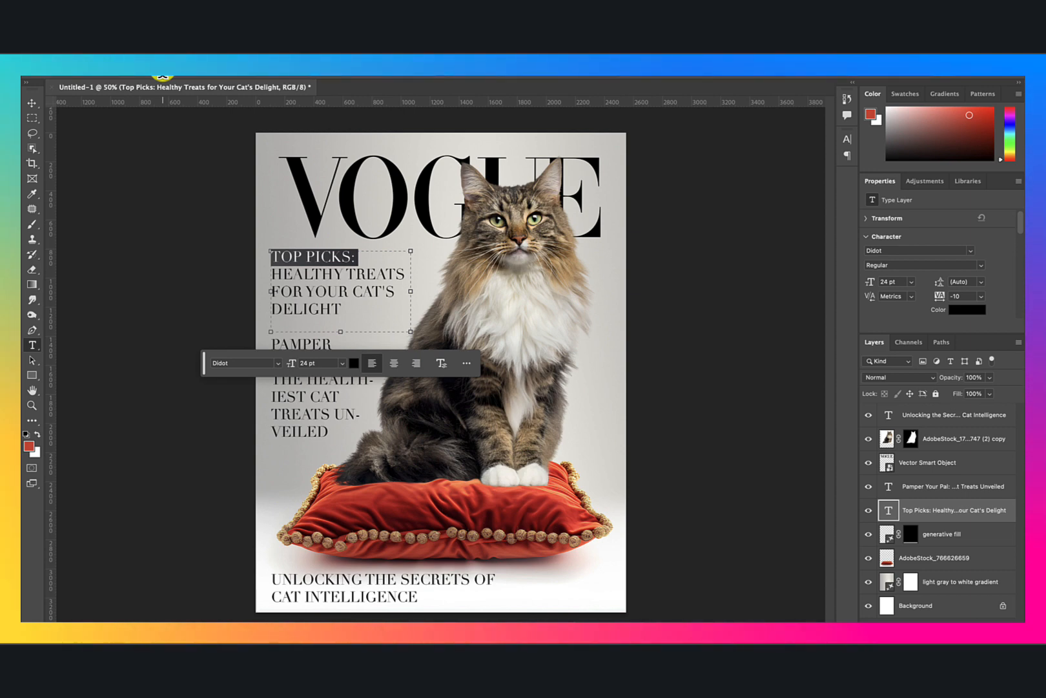
pyautogui.click(163, 76)
pyautogui.write('gill')
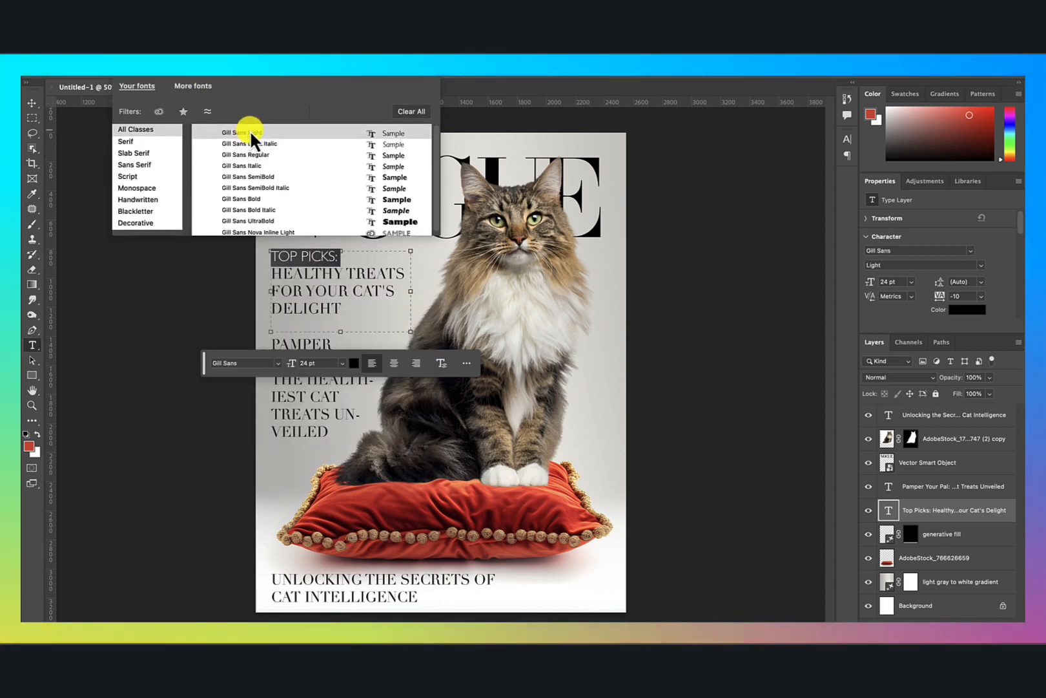
pyautogui.click(251, 134)
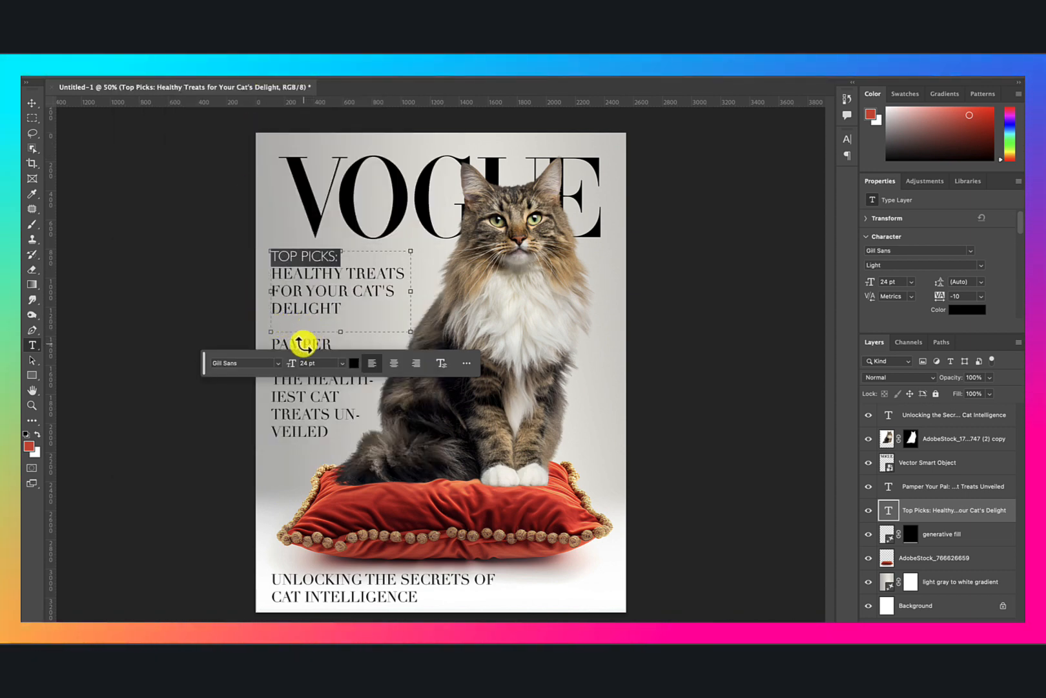
# Set "PAMPER YOUR PAL:" in Gill Sans Light and widen its text box to about 855 px so the phrase fits one line.
pyautogui.click(312, 398)
pyautogui.press('v')
pyautogui.click(297, 397)
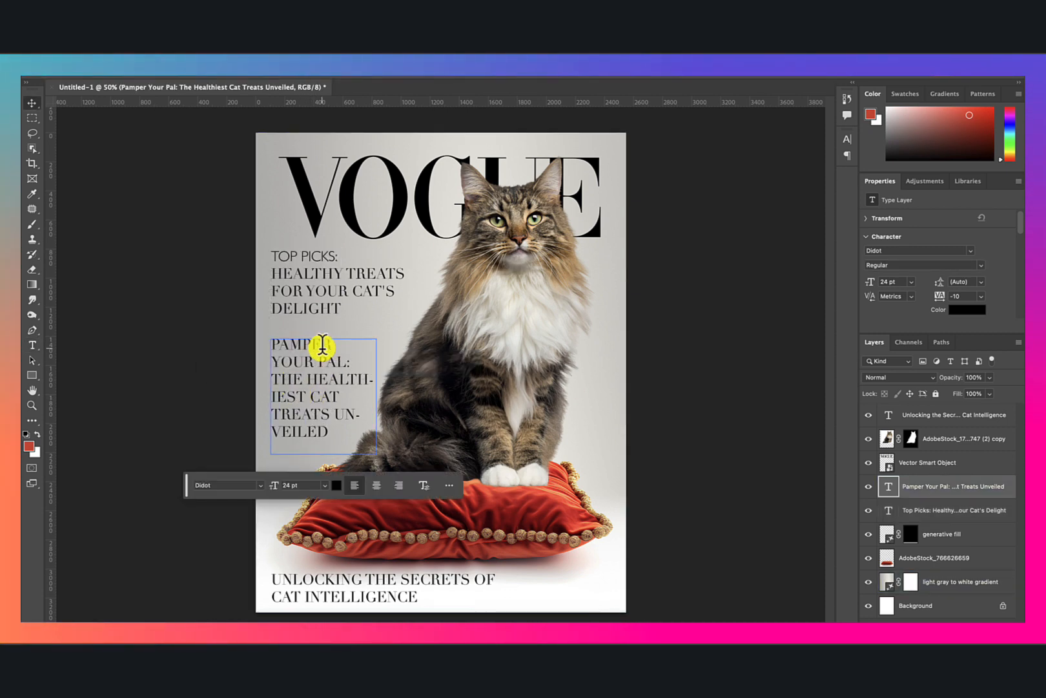
pyautogui.doubleClick(322, 345)
pyautogui.moveTo(355, 358); pyautogui.dragTo(235, 327)
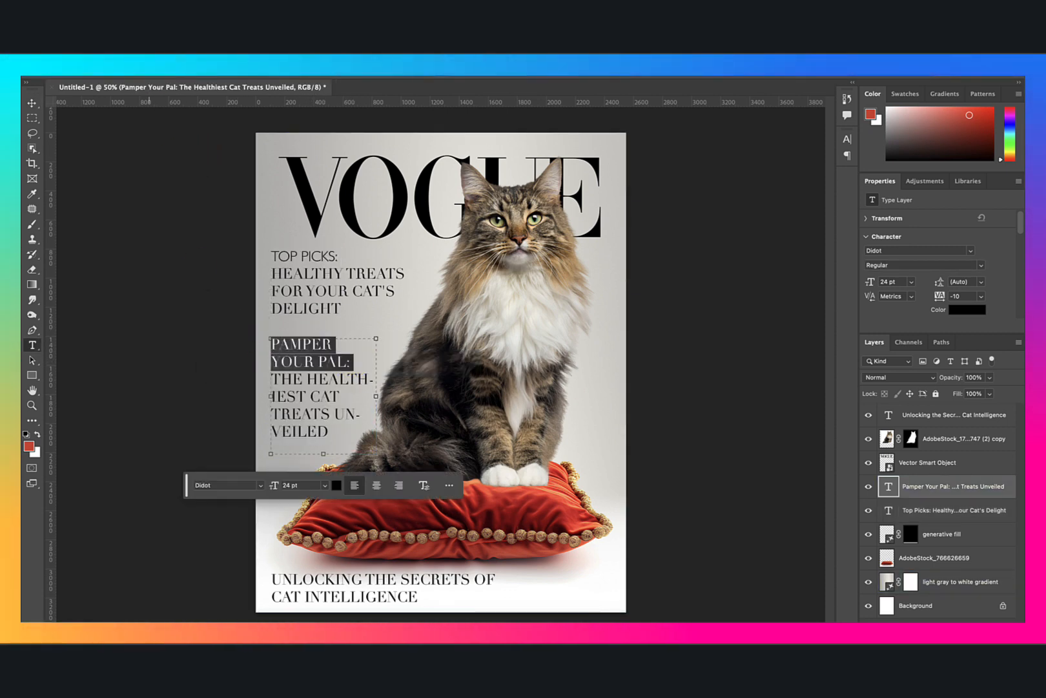
pyautogui.click(146, 74)
pyautogui.write('gill')
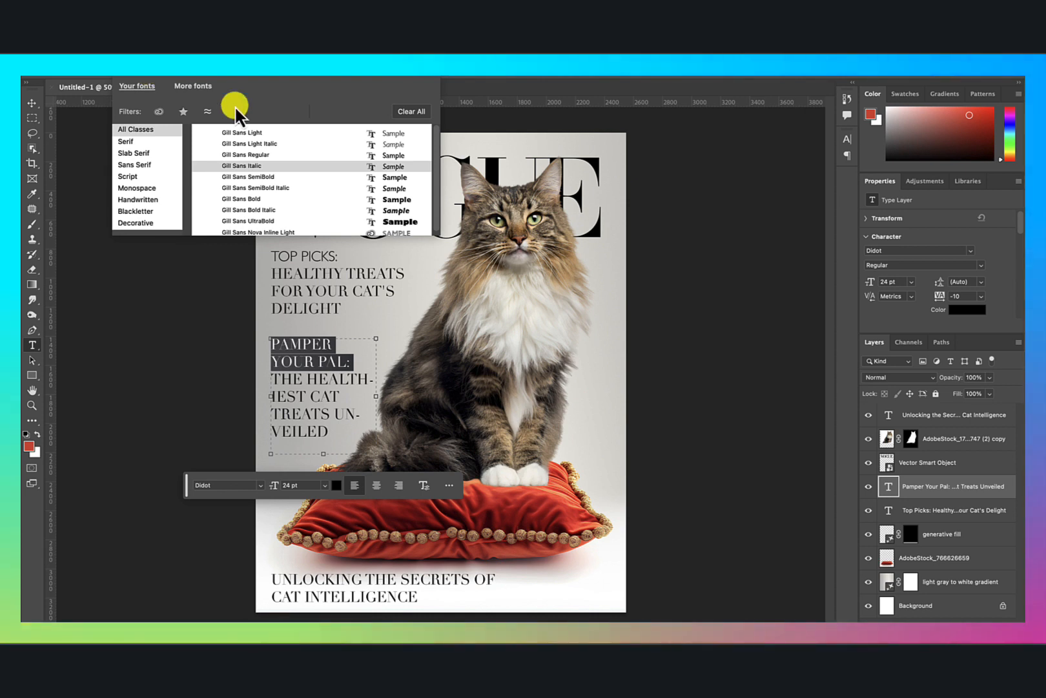
pyautogui.click(259, 133)
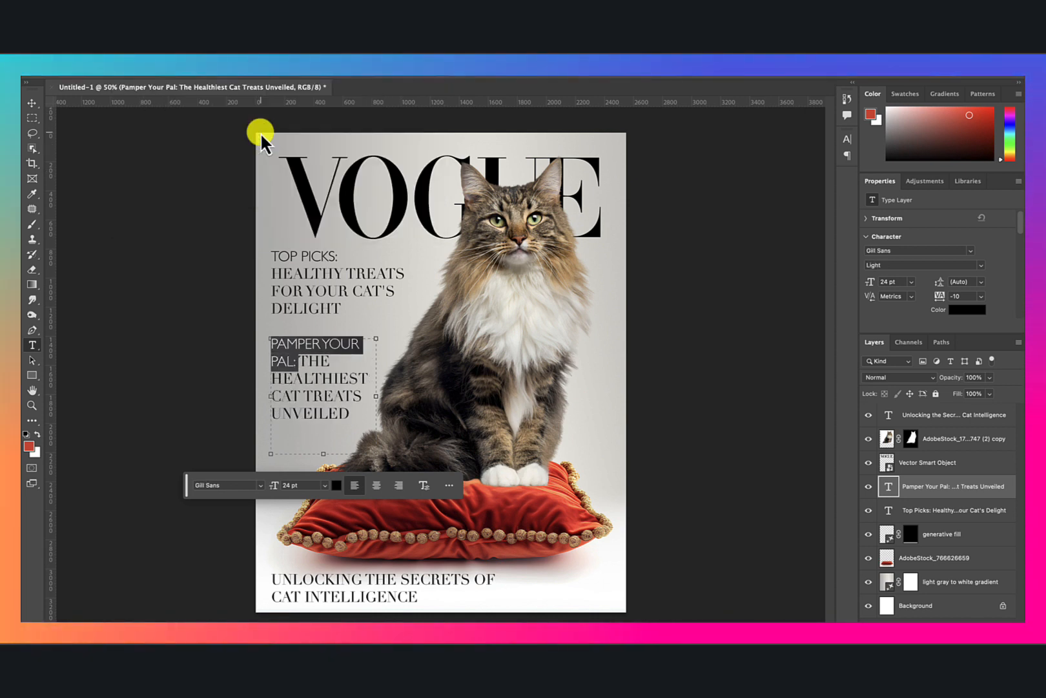
pyautogui.moveTo(376, 395); pyautogui.dragTo(391, 398)
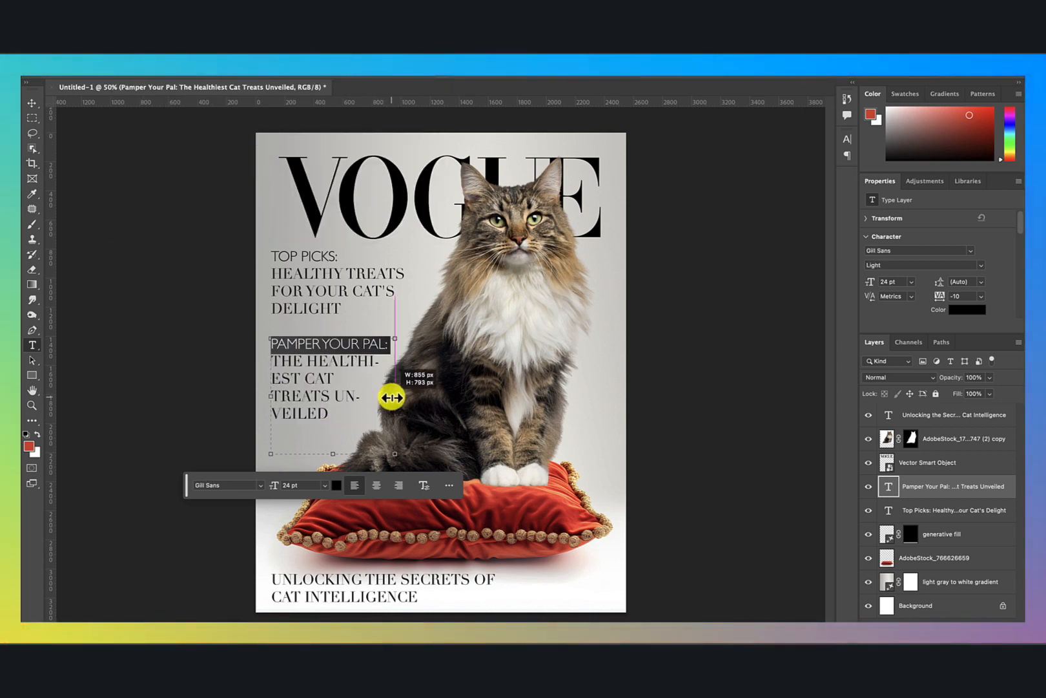
pyautogui.click(324, 370)
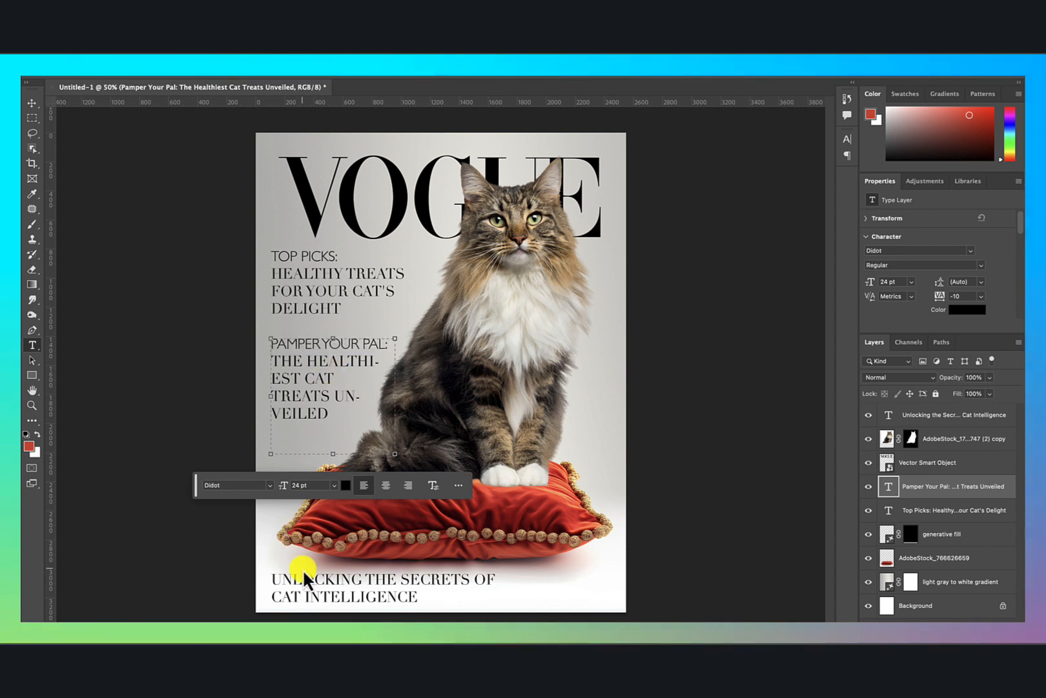
# Set the words "HEALTHY TREATS" in the first text block to Didot Bold.
pyautogui.keyDown('ctrl'); pyautogui.click(299, 266); pyautogui.keyUp('ctrl')
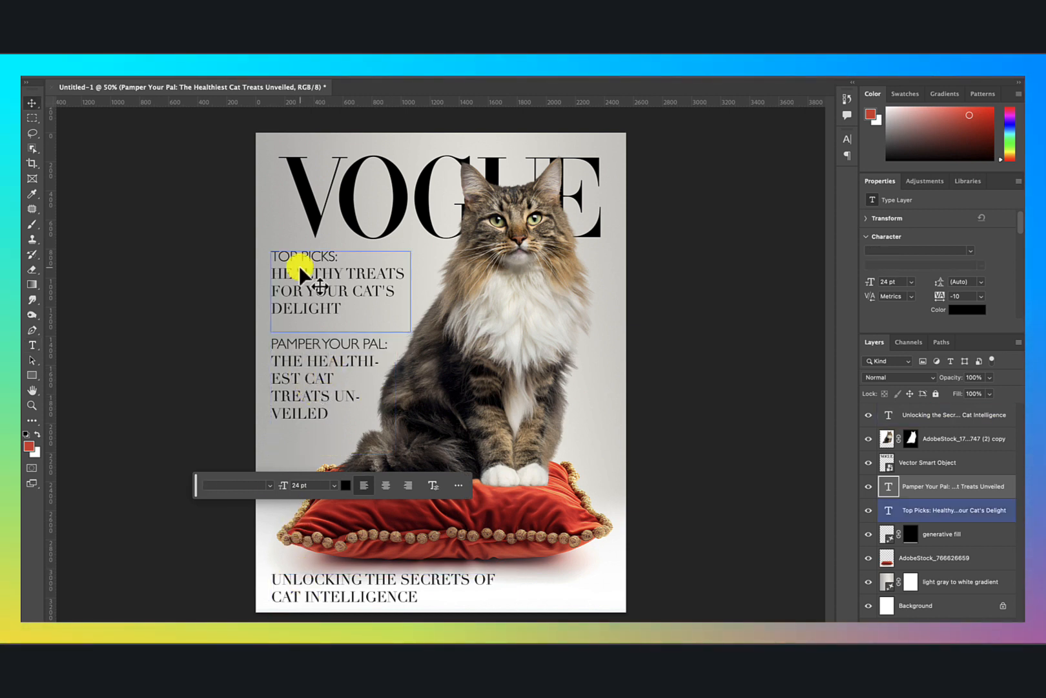
pyautogui.tripleClick(298, 275)
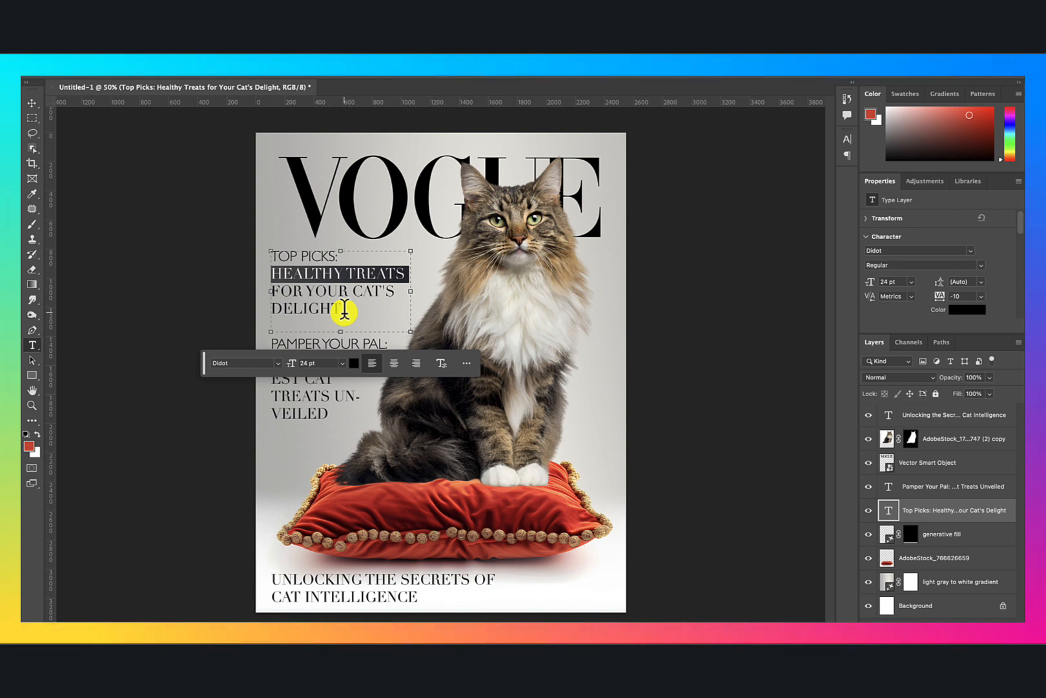
pyautogui.moveTo(345, 306); pyautogui.dragTo(264, 285)
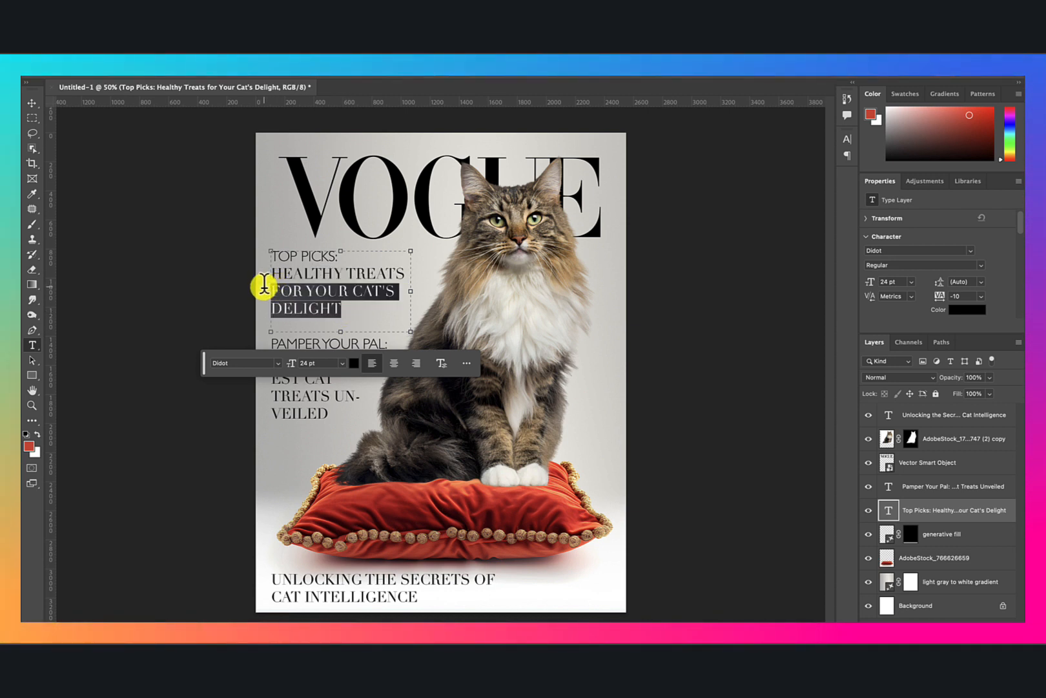
pyautogui.click(294, 277)
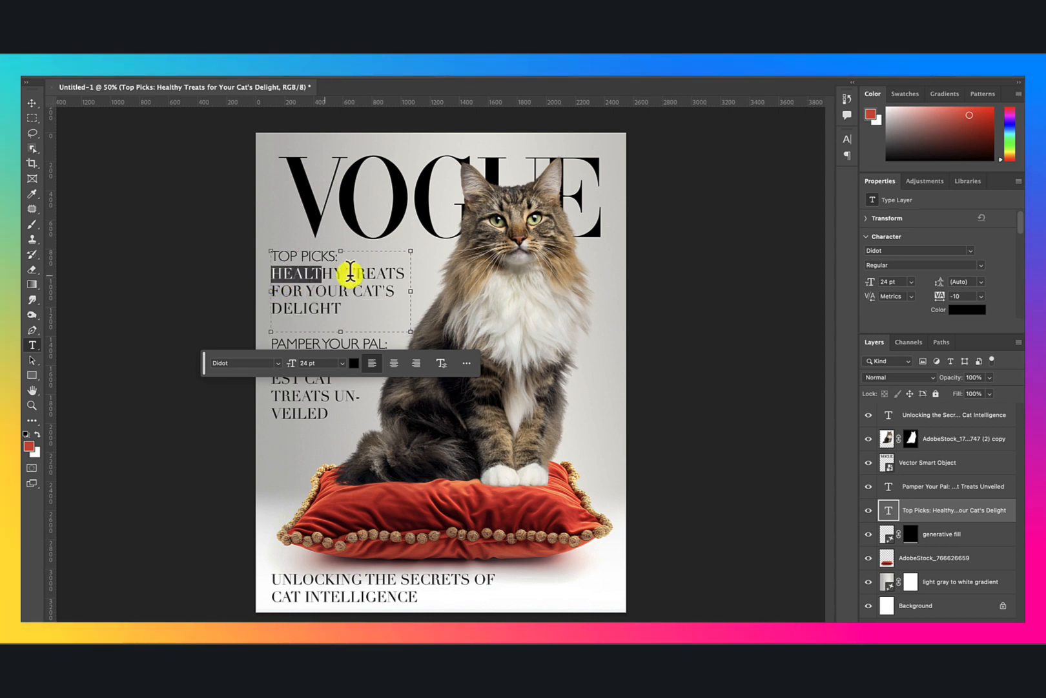
pyautogui.moveTo(404, 270); pyautogui.dragTo(409, 272)
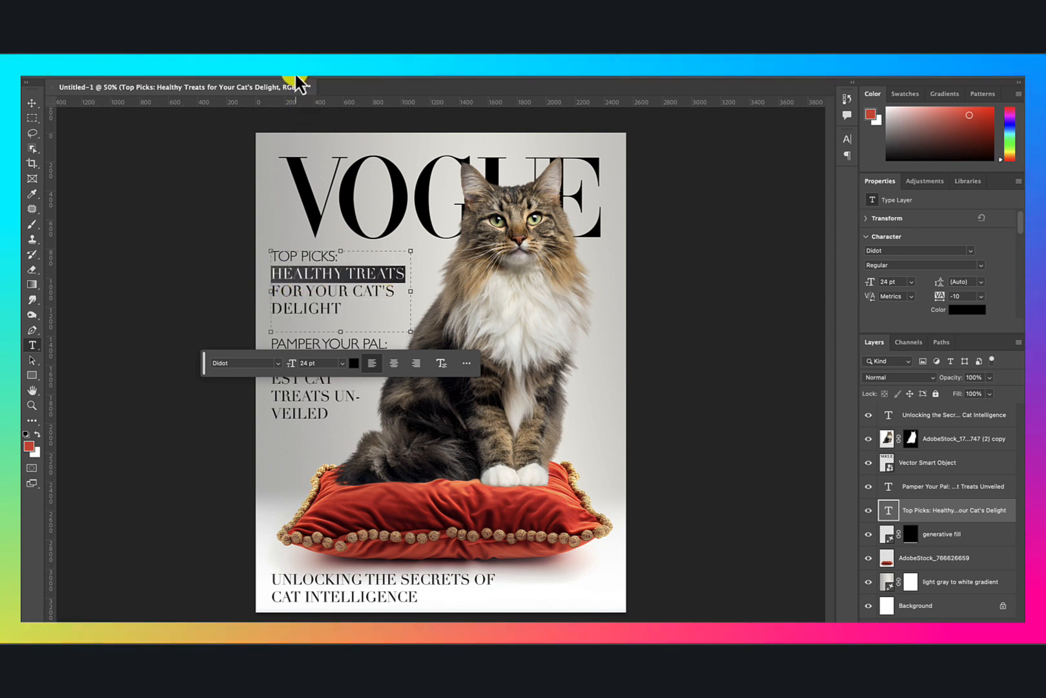
pyautogui.click(263, 82)
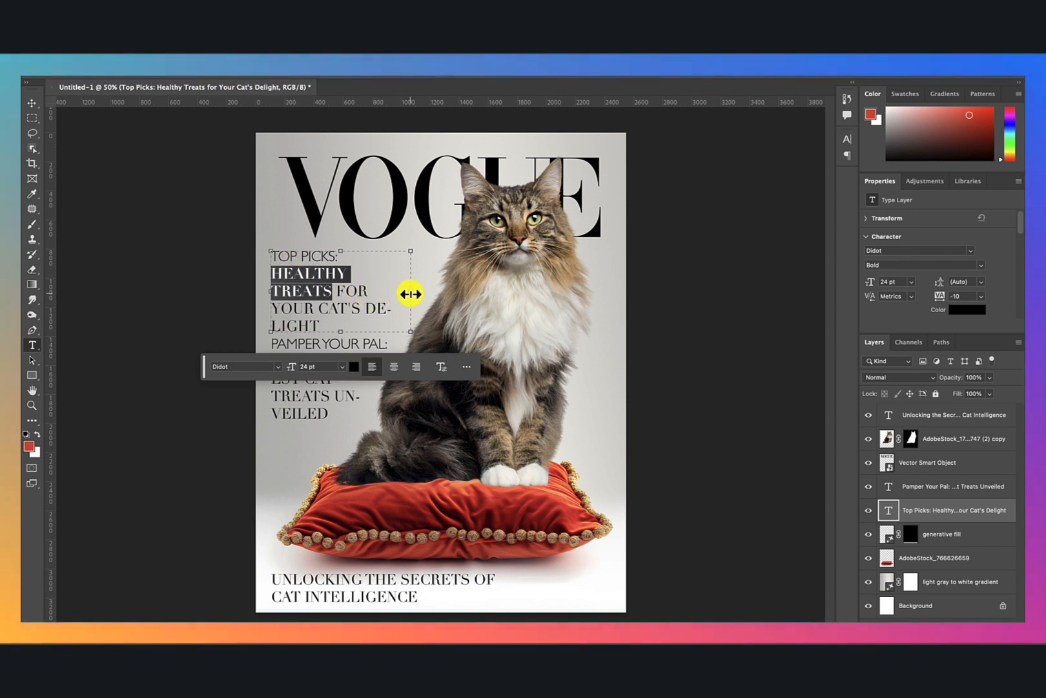
# Widen the first text block to about 1009 px and start "HEALTHY TREATS" on a new line below "TOP PICKS:".
pyautogui.moveTo(410, 294); pyautogui.dragTo(421, 294)
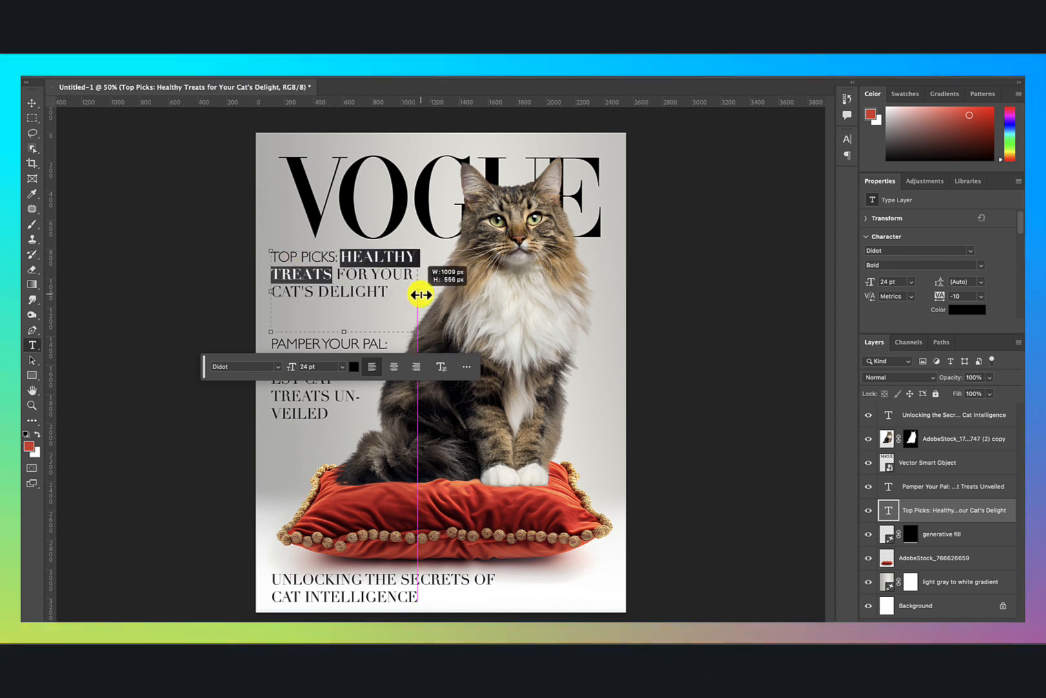
pyautogui.click(349, 265)
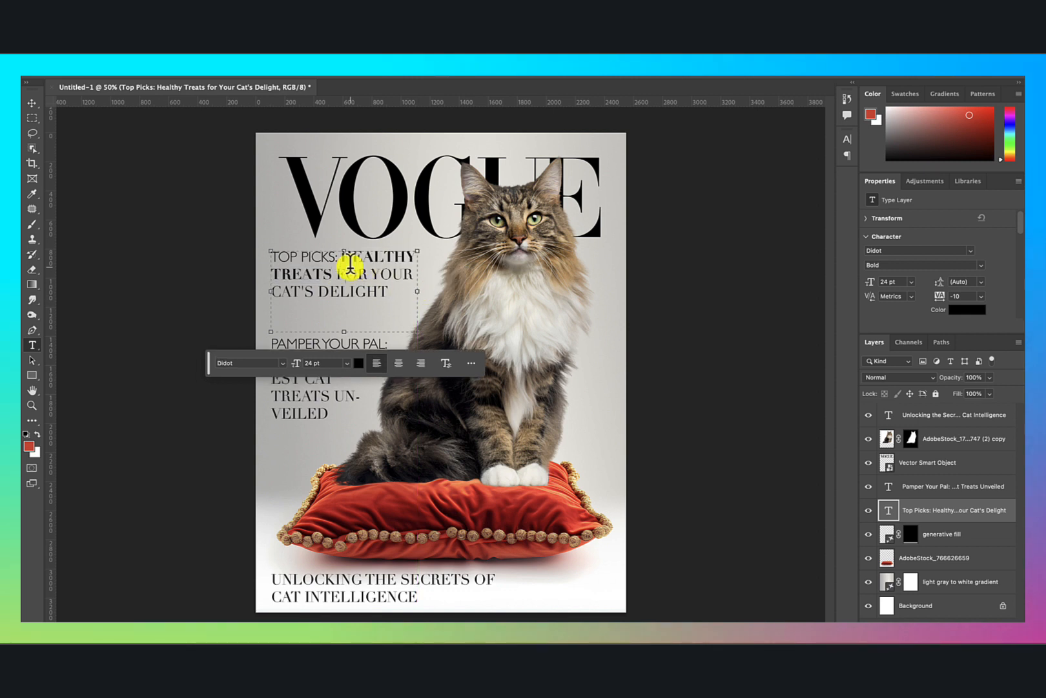
pyautogui.press('Return')
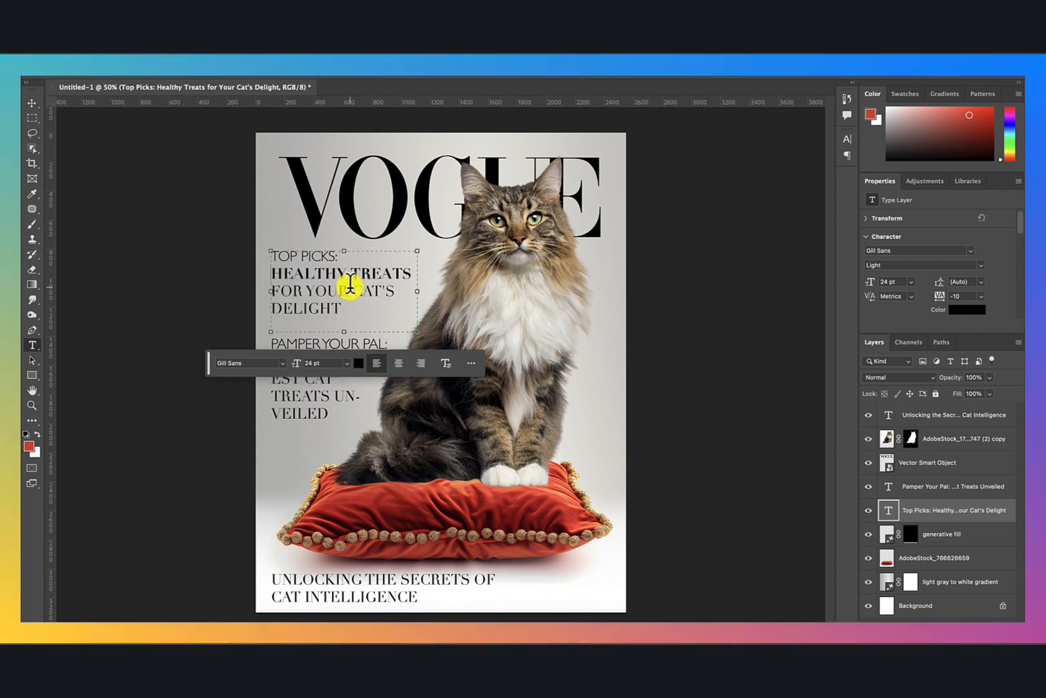
# Reduce "FOR YOUR CAT'S DELIGHT" to 17 pt so it fits one line, and shorten the text box to match.
pyautogui.moveTo(348, 309); pyautogui.dragTo(266, 289)
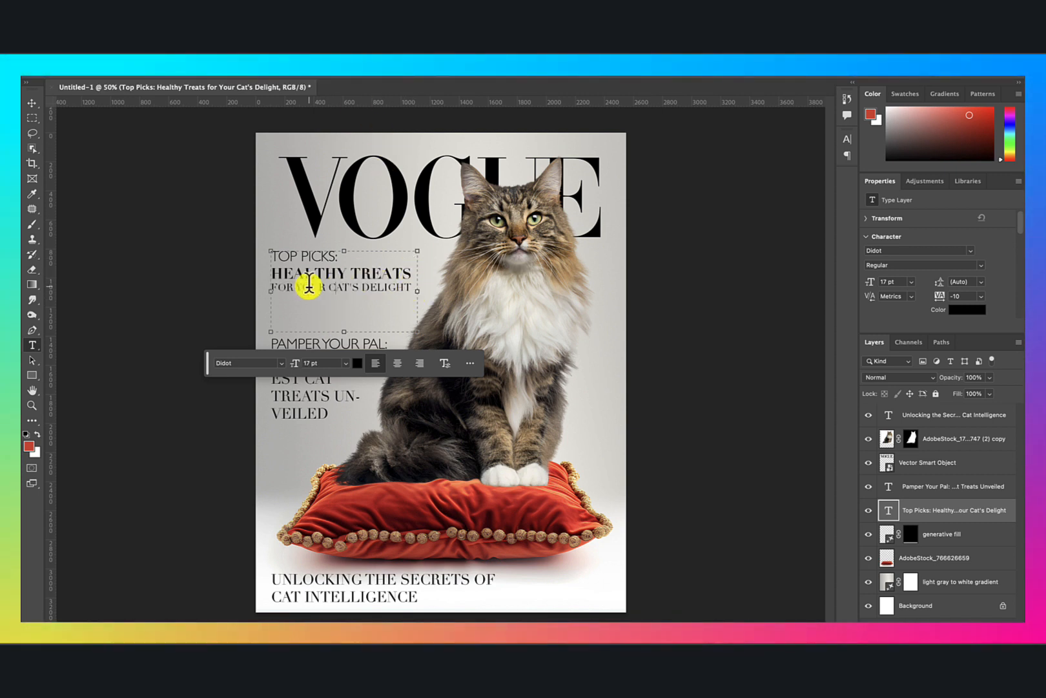
pyautogui.click(32, 103)
pyautogui.click(133, 205)
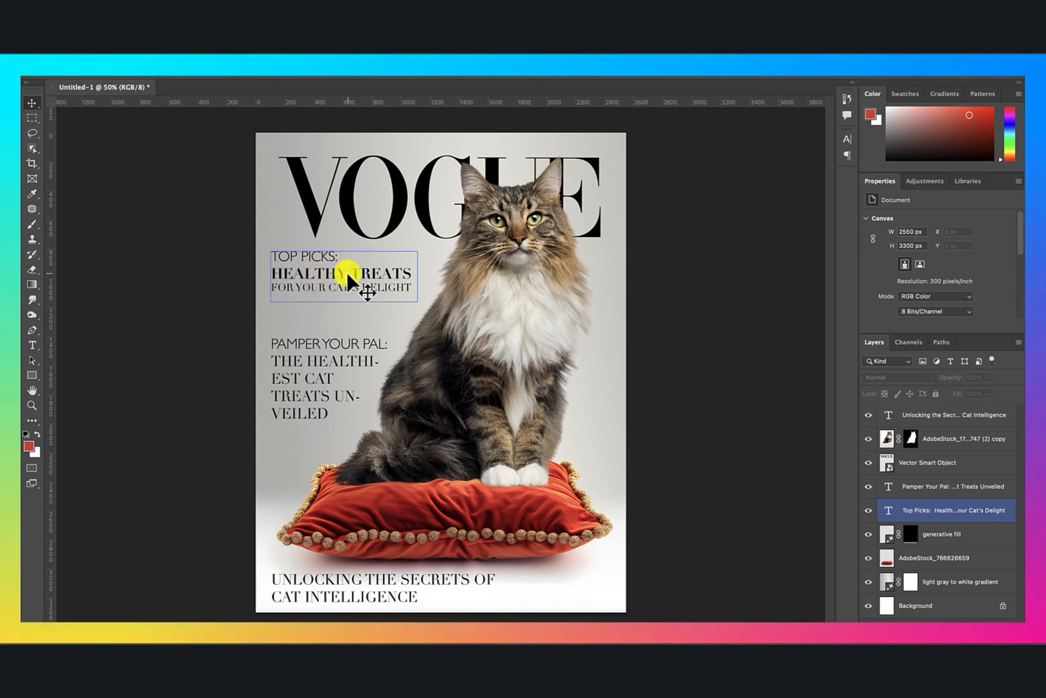
# Set the leading of "FOR YOUR CAT'S DELIGHT" to 23 pt and that of "HEALTHY TREATS" to 33 pt.
pyautogui.click(403, 64)
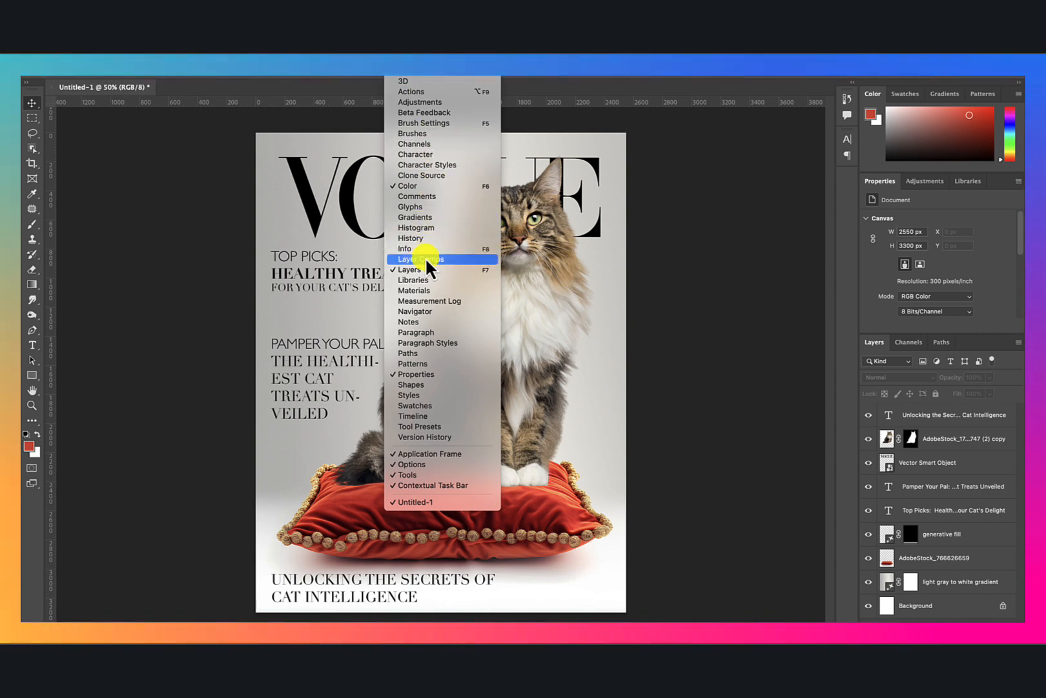
pyautogui.click(438, 155)
pyautogui.doubleClick(408, 288)
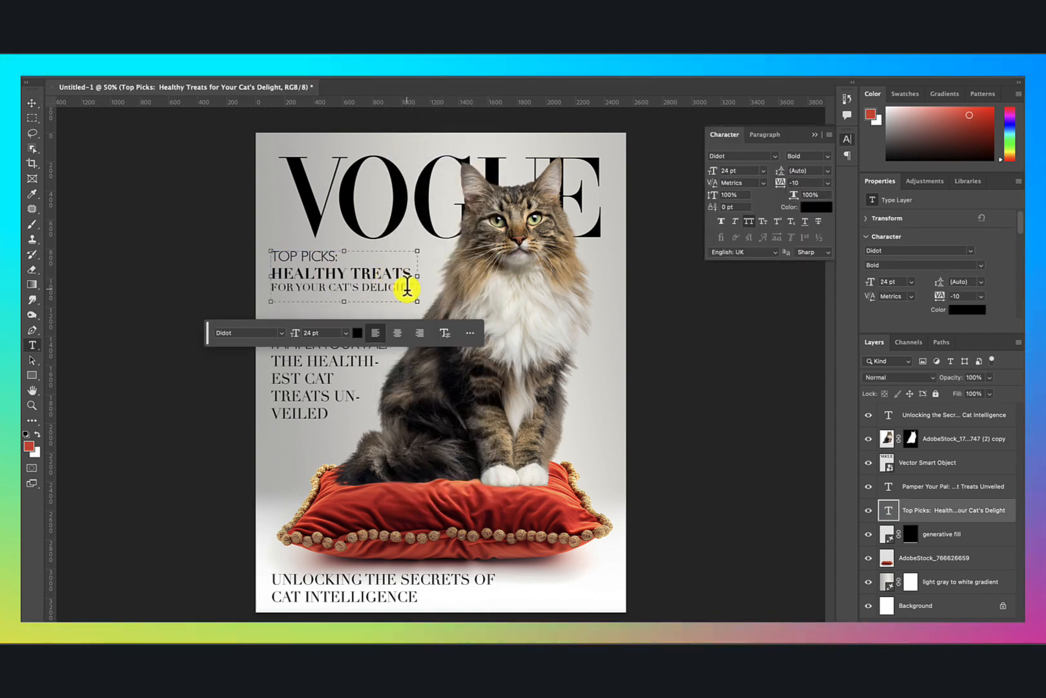
pyautogui.moveTo(408, 288); pyautogui.dragTo(274, 285)
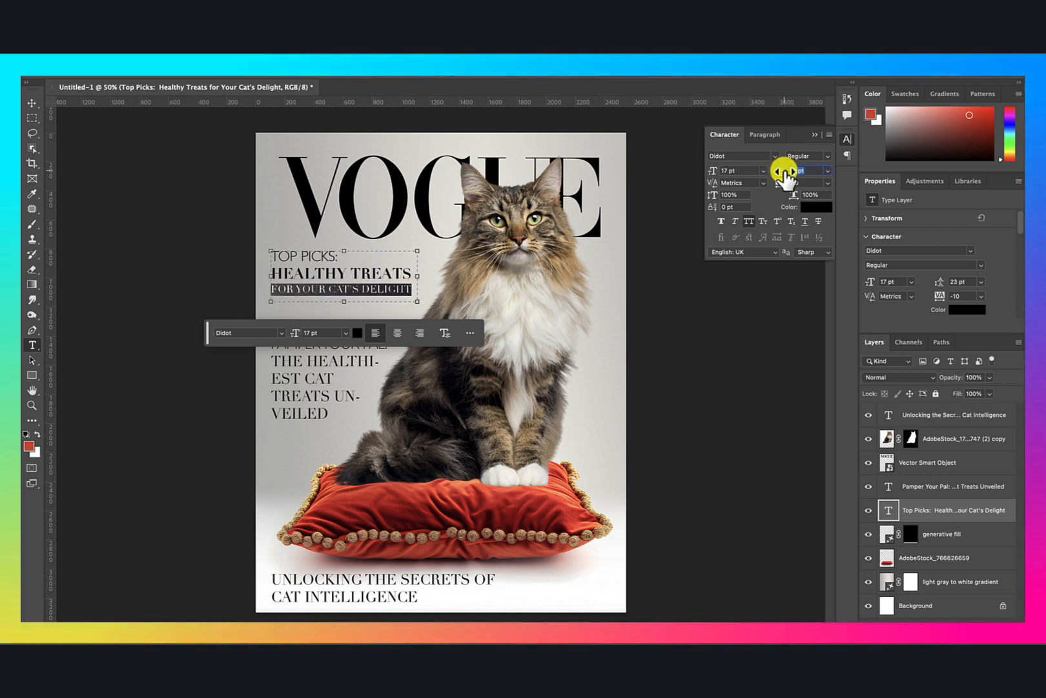
pyautogui.click(339, 271)
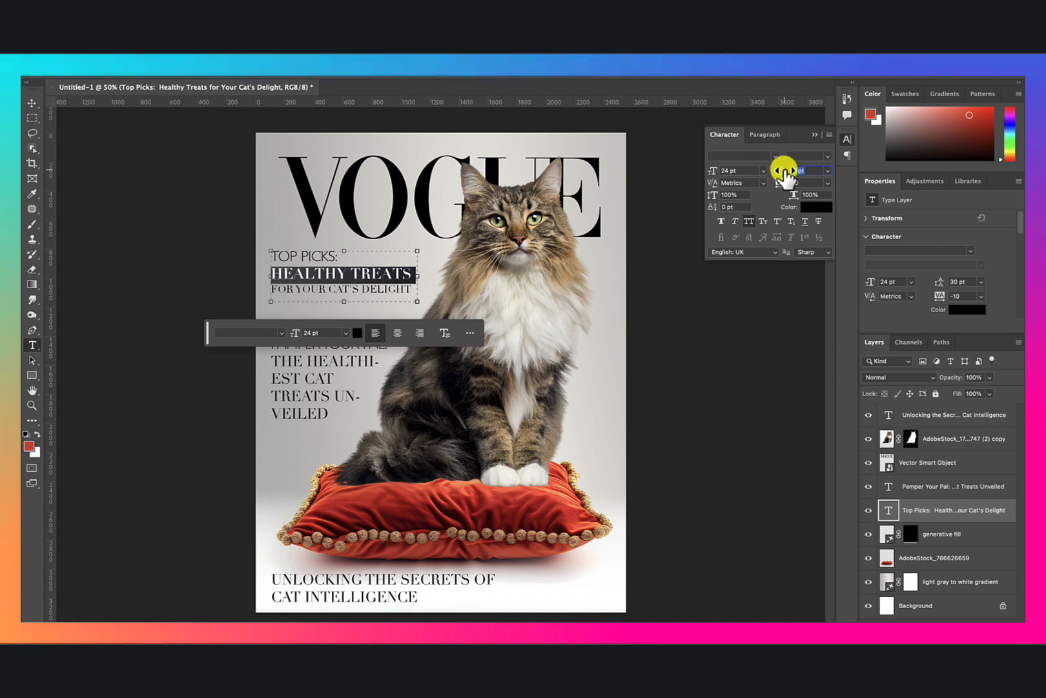
pyautogui.moveTo(782, 171); pyautogui.dragTo(784, 170)
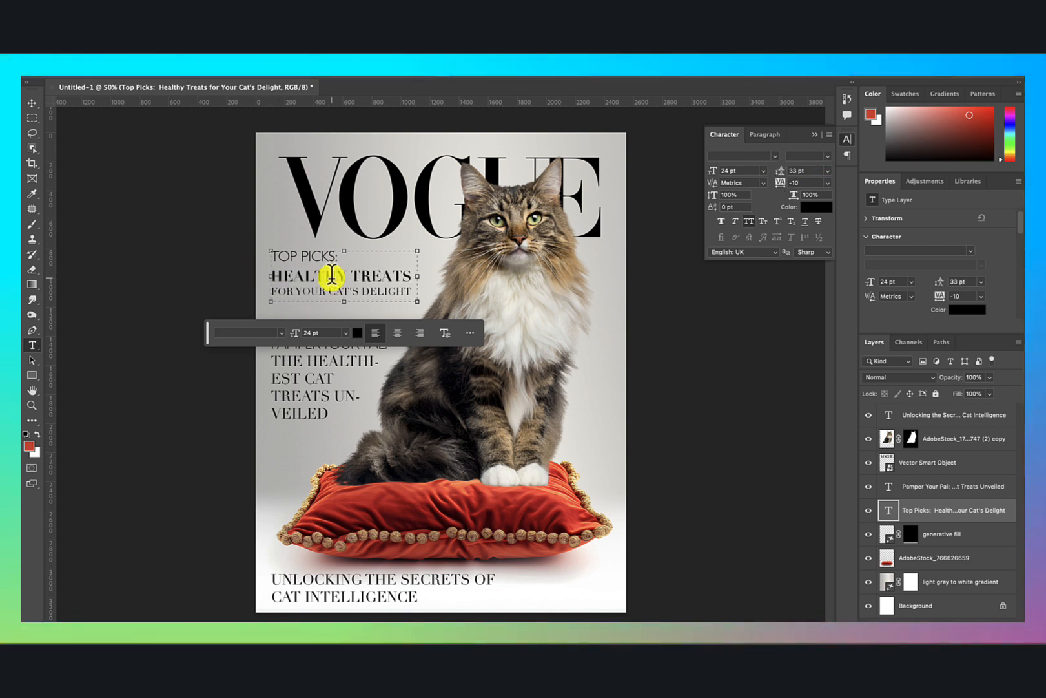
# Recolor the words "HEALTHY TREATS" with a red sampled from the cushion.
pyautogui.click(409, 286)
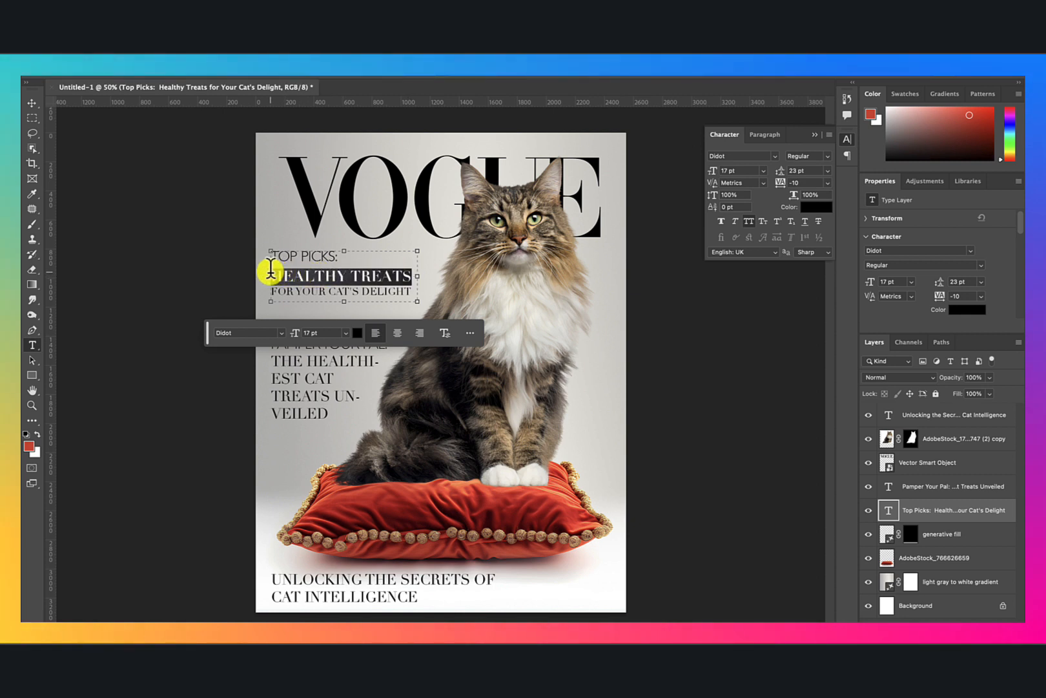
pyautogui.click(489, 80)
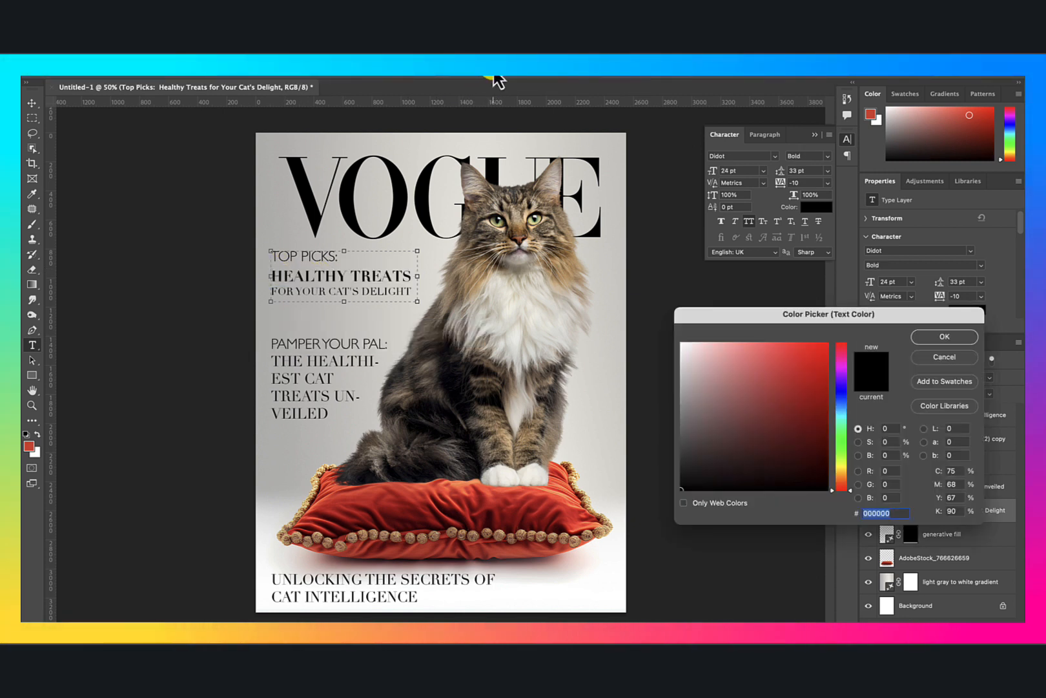
pyautogui.click(335, 505)
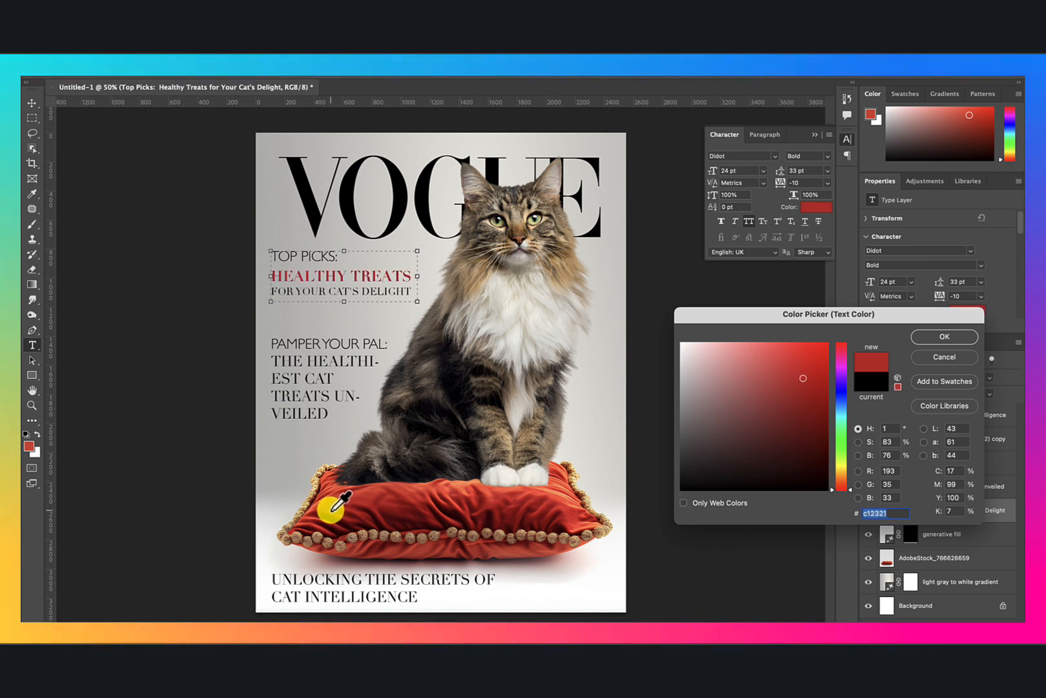
pyautogui.moveTo(332, 511); pyautogui.dragTo(333, 510)
pyautogui.click(328, 507)
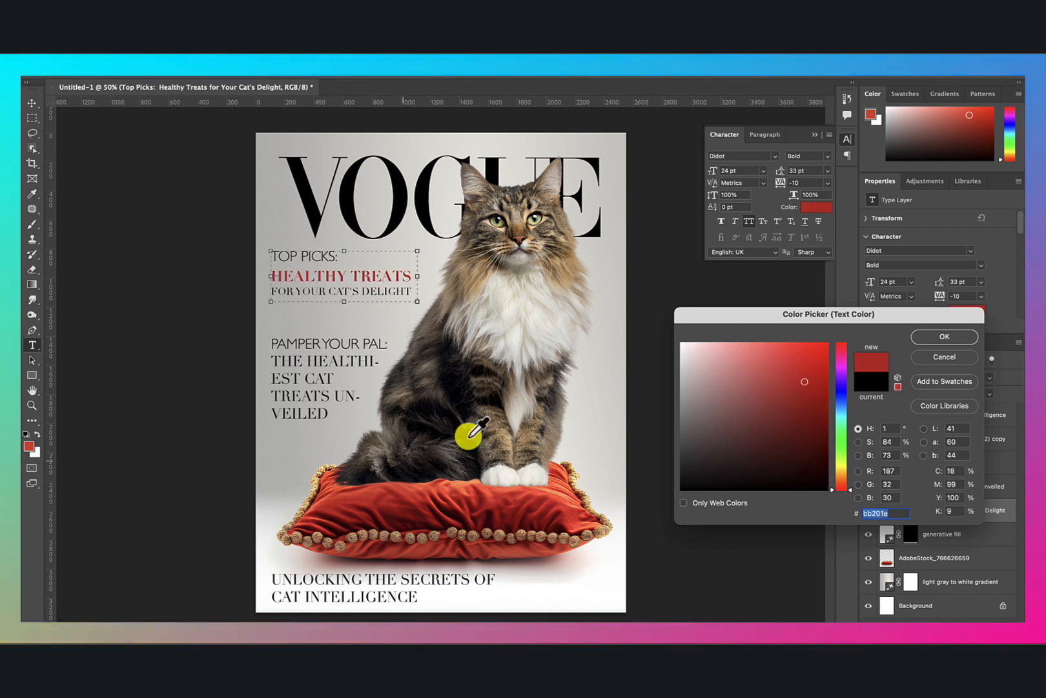
pyautogui.click(946, 340)
pyautogui.press('v')
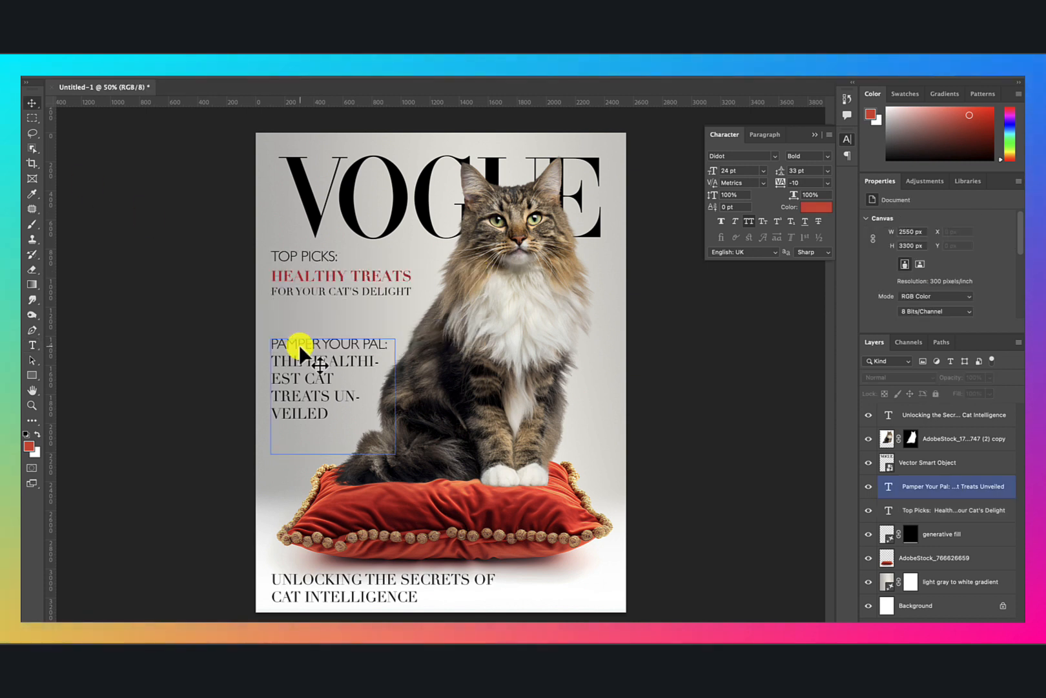
# Move the "PAMPER YOUR PAL:" text block up closer to the first block and widen its text box.
pyautogui.moveTo(299, 344); pyautogui.dragTo(301, 323)
pyautogui.doubleClick(301, 323)
pyautogui.moveTo(396, 372); pyautogui.dragTo(412, 372)
# Put "CAT TREATS UNVEILED" on its own lines in 29 pt Didot Bold and make "THE HEALTHIEST" slightly smaller.
pyautogui.click(349, 365)
pyautogui.moveTo(272, 354); pyautogui.dragTo(328, 373)
pyautogui.moveTo(291, 461); pyautogui.dragTo(295, 463)
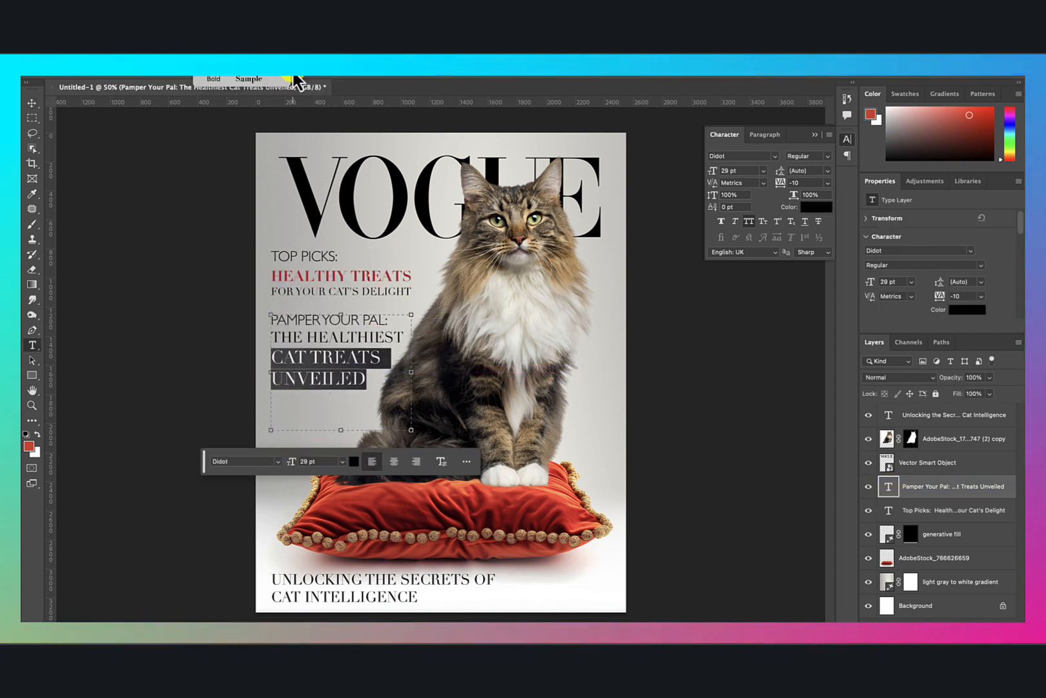
pyautogui.click(295, 77)
pyautogui.hotkey('ctrl', 'Return')
# Move the "UNLOCKING THE SECRETS OF CAT INTELLIGENCE" text up above the cushion to clear the page bottom.
pyautogui.press('v')
pyautogui.moveTo(362, 584); pyautogui.dragTo(367, 427)
pyautogui.hotkey('ctrl', 'z')
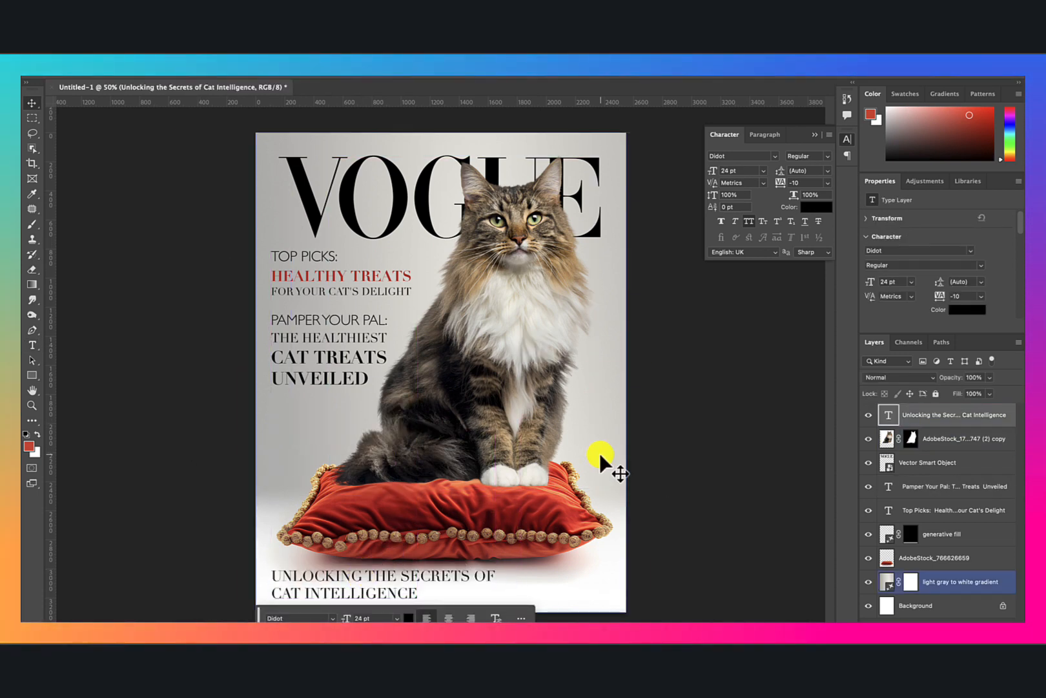
pyautogui.hotkey('ctrl', 'shift', 'z')
# Draw a red, strokeless rectangle about 1406 × 311 px at the page's lower-left edge and nudge it right to X -36 px.
pyautogui.click(32, 375)
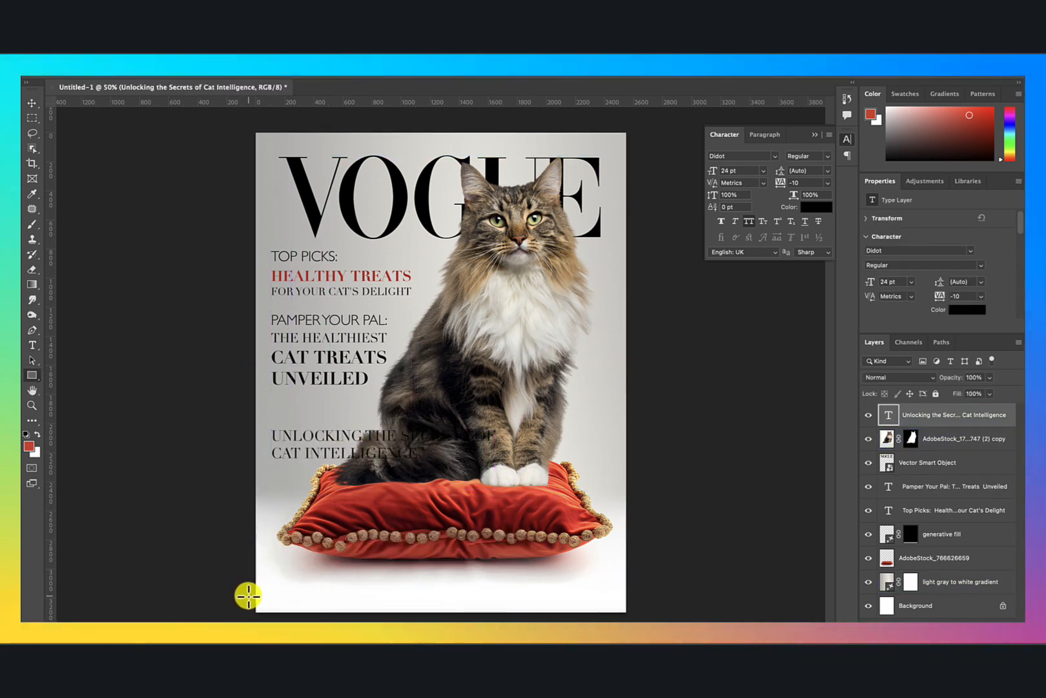
pyautogui.moveTo(248, 596); pyautogui.dragTo(452, 551)
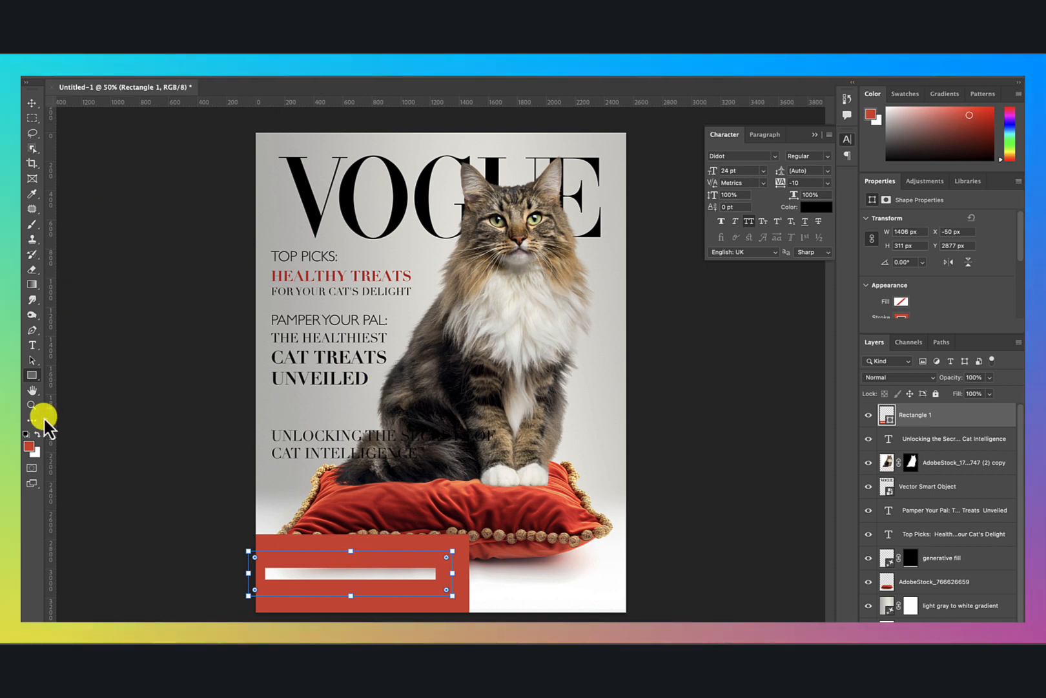
pyautogui.click(194, 77)
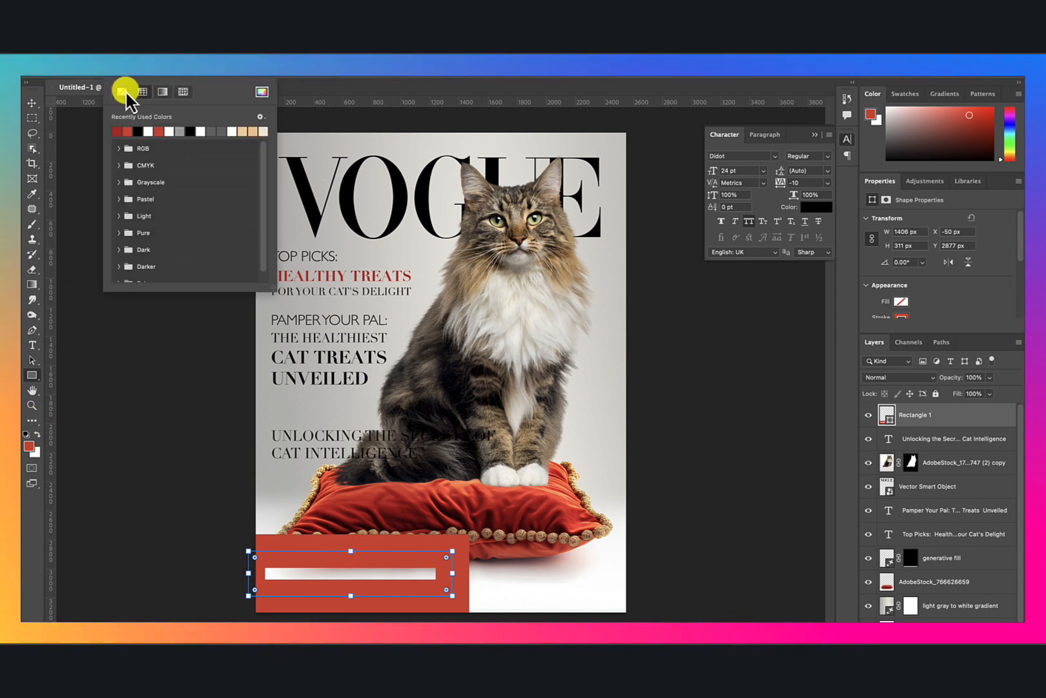
pyautogui.click(147, 81)
pyautogui.click(87, 132)
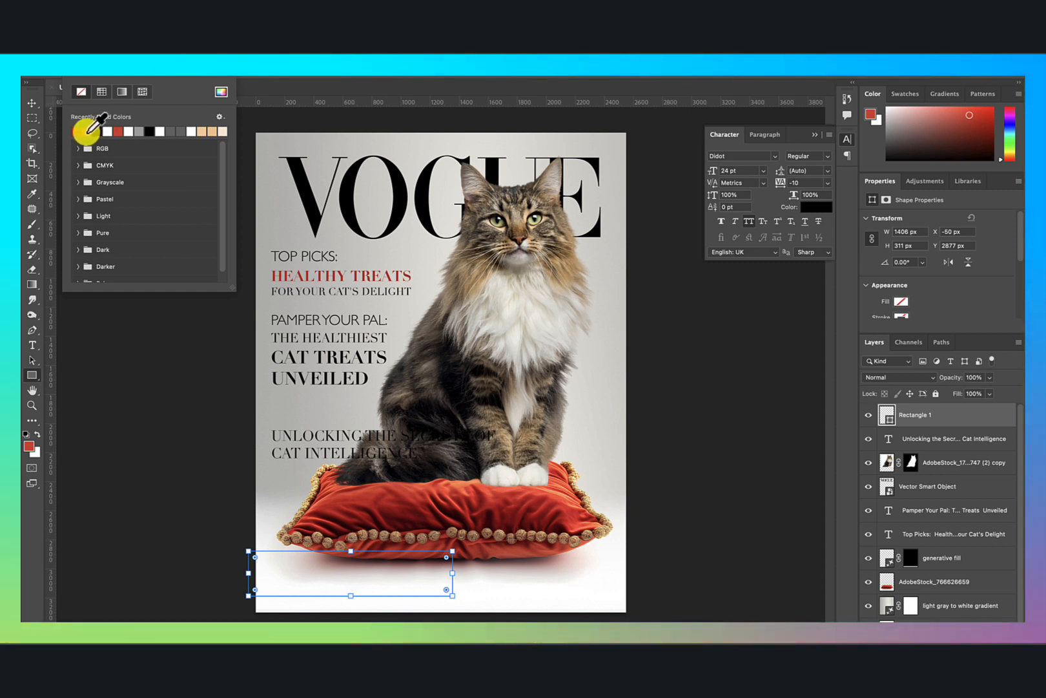
pyautogui.click(119, 131)
pyautogui.press('Return')
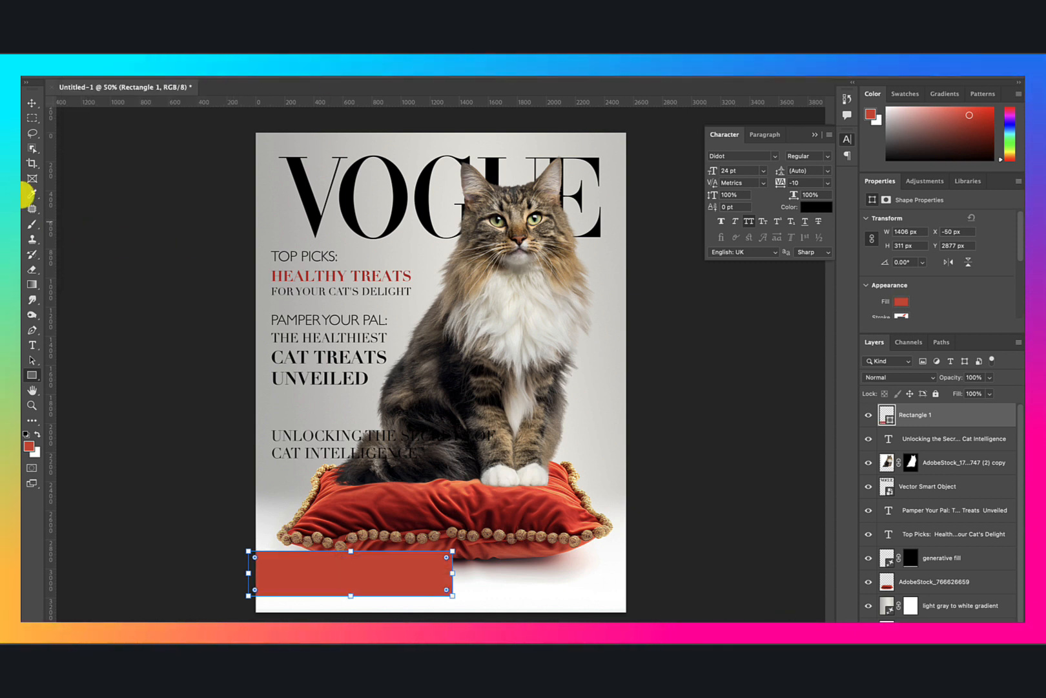
pyautogui.click(32, 103)
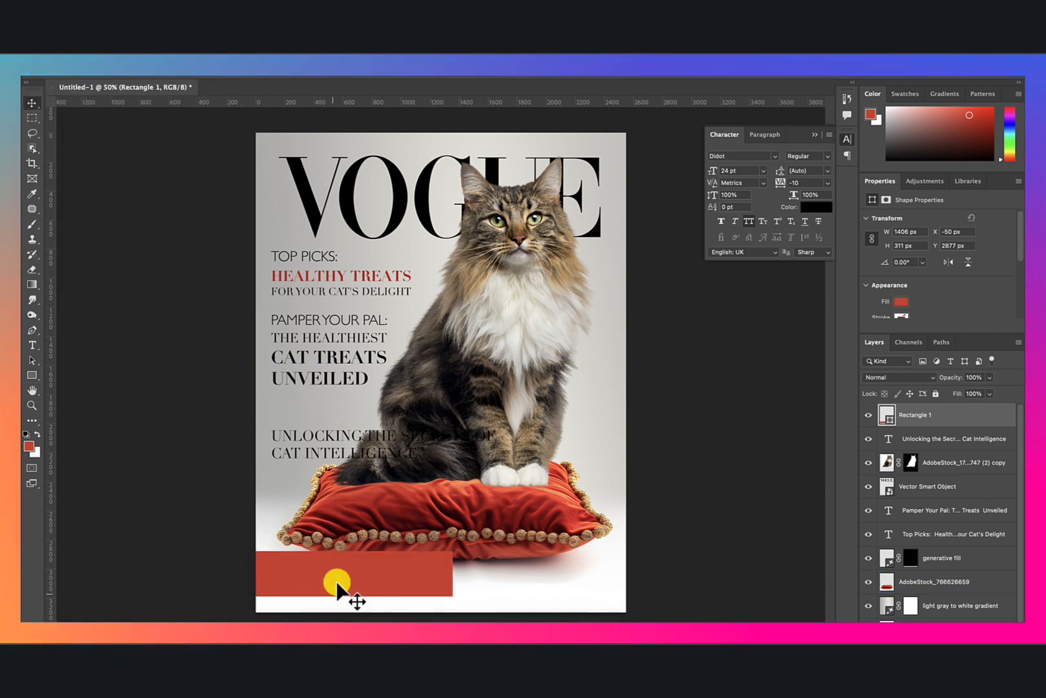
pyautogui.moveTo(338, 580)
pyautogui.mouseDown()
pyautogui.moveTo(374, 569)
pyautogui.moveTo(346, 570)
pyautogui.mouseUp()
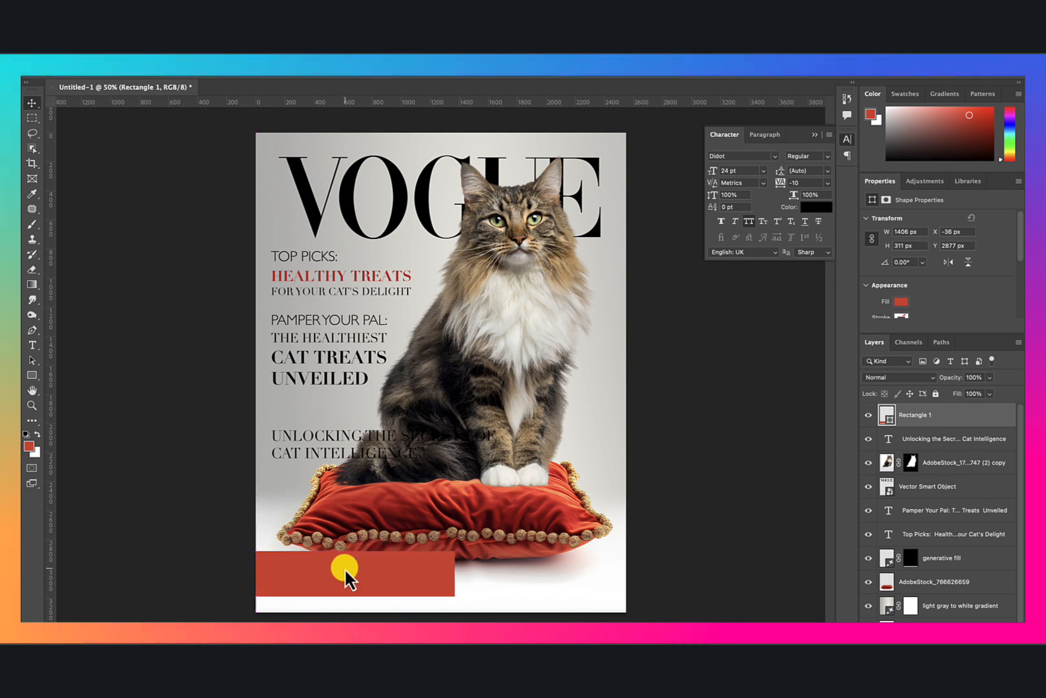
# Place the "UNLOCKING THE SECRETS OF CAT INTELLIGENCE" text over the red rectangle, with its layer above Rectangle 1.
pyautogui.click(319, 436)
pyautogui.moveTo(319, 436); pyautogui.dragTo(316, 578)
pyautogui.moveTo(986, 439); pyautogui.dragTo(958, 416)
pyautogui.moveTo(398, 570); pyautogui.dragTo(399, 563)
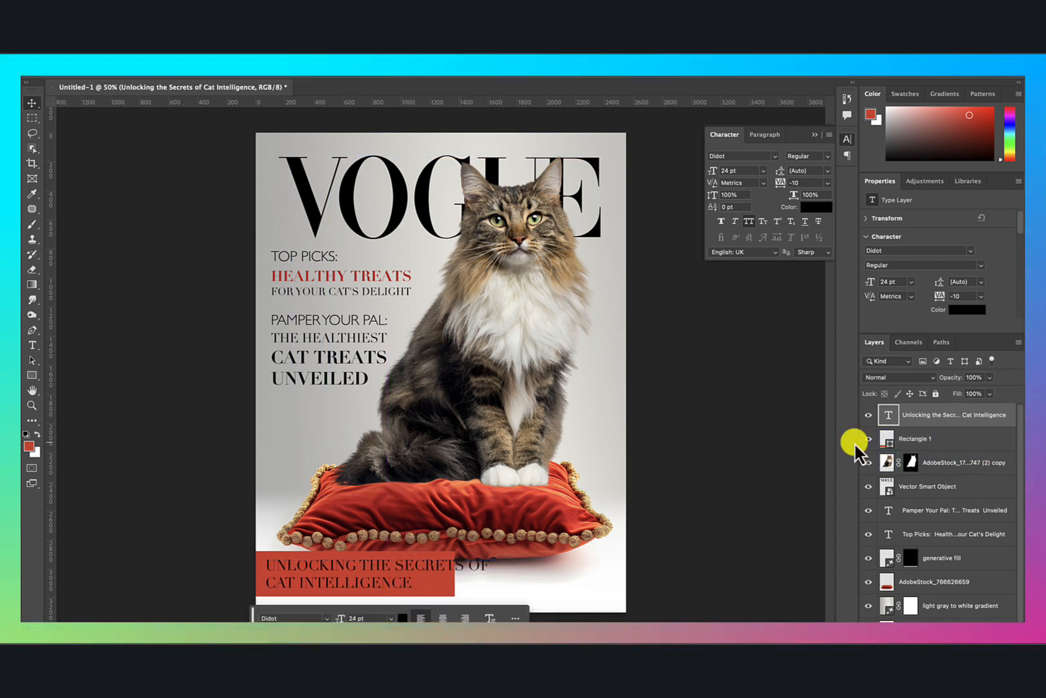
# Set "UNLOCKING THE SECRETS OF" to 19 pt and enlarge "CAT INTELLIGENCE" so both lines fit the red banner's width.
pyautogui.doubleClick(392, 567)
pyautogui.tripleClick(392, 566)
pyautogui.tripleClick(380, 583)
pyautogui.moveTo(716, 171); pyautogui.dragTo(782, 172)
pyautogui.click(380, 570)
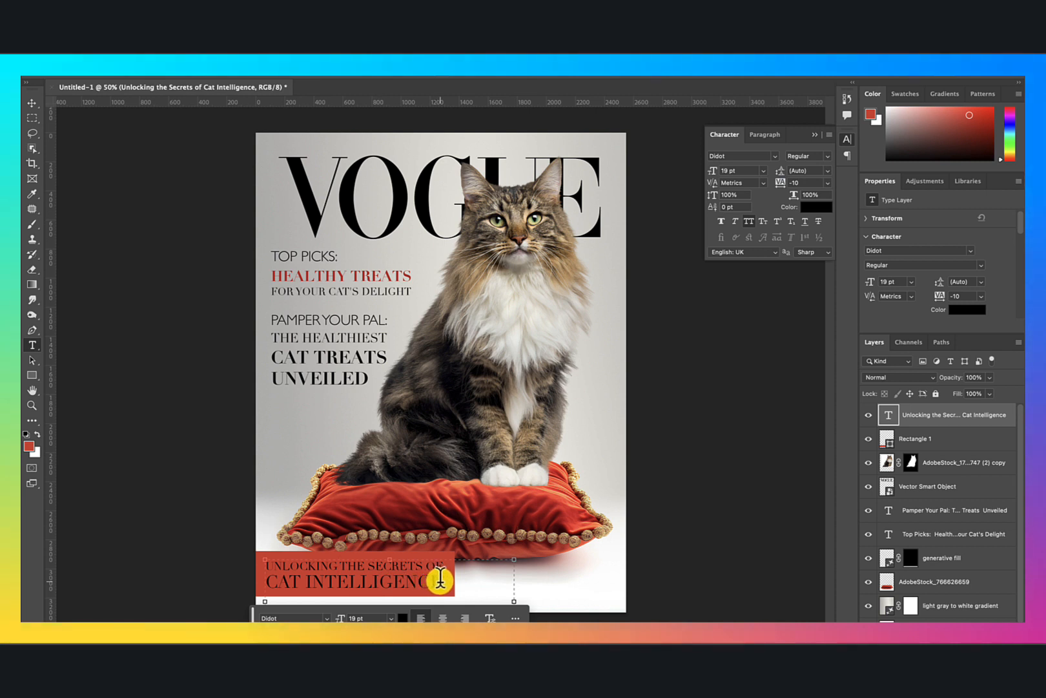
# Color the entire banner headline white and center it on the red rectangle.
pyautogui.moveTo(439, 577); pyautogui.dragTo(252, 570)
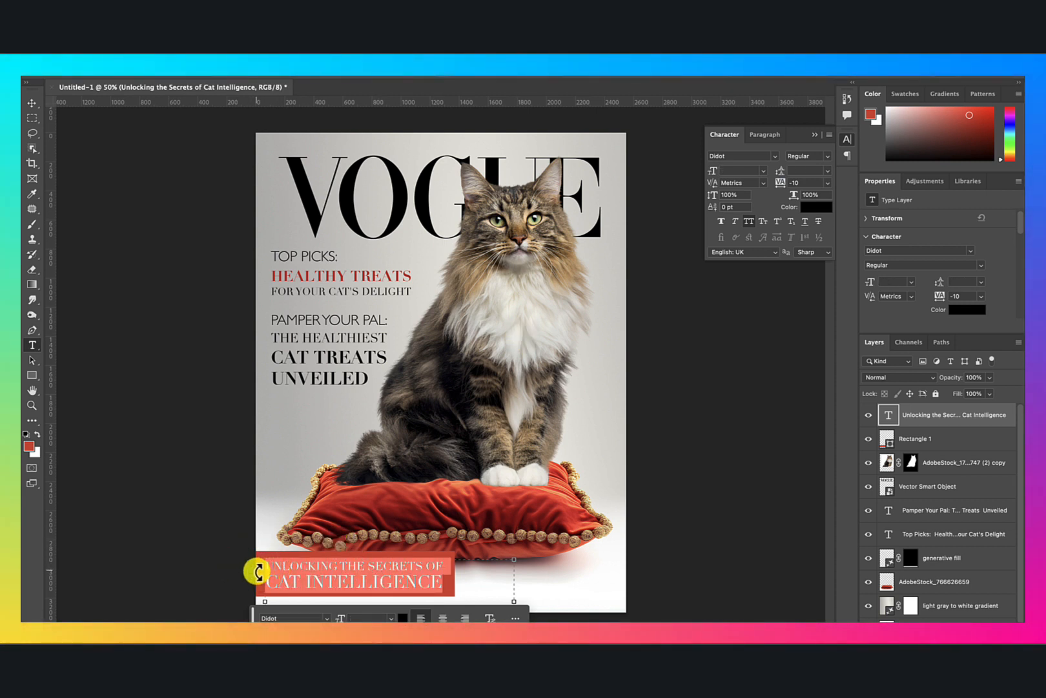
pyautogui.press('Escape')
pyautogui.press('v')
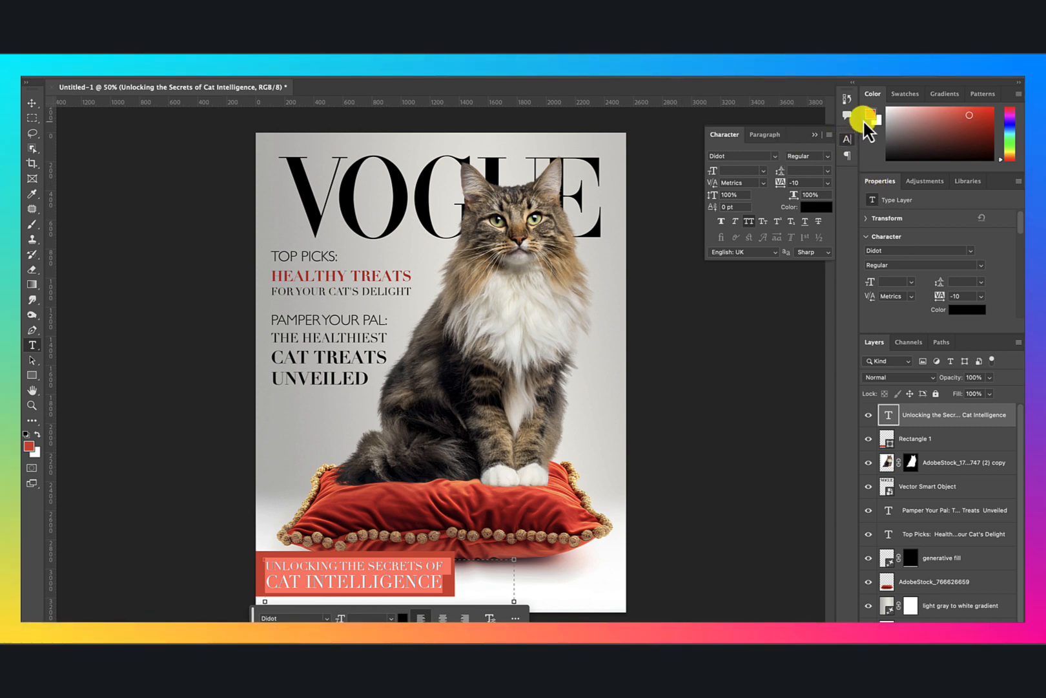
# Add a Multiply drop shadow to Rectangle 1 with 63% opacity and a 51° angle.
pyautogui.click(989, 439)
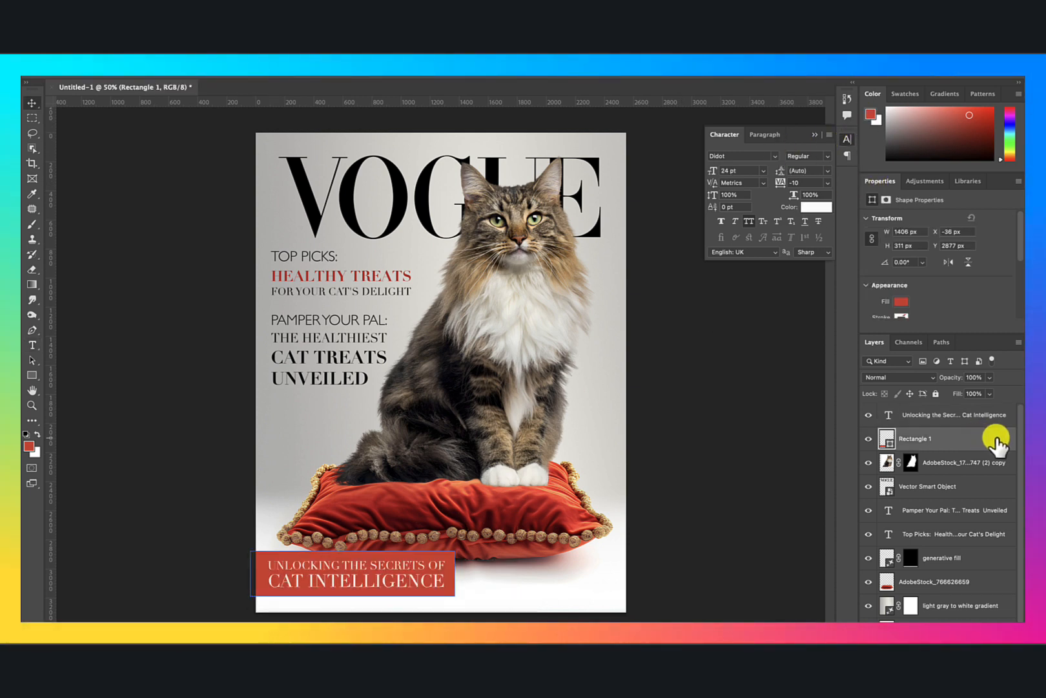
pyautogui.doubleClick(996, 438)
pyautogui.click(534, 418)
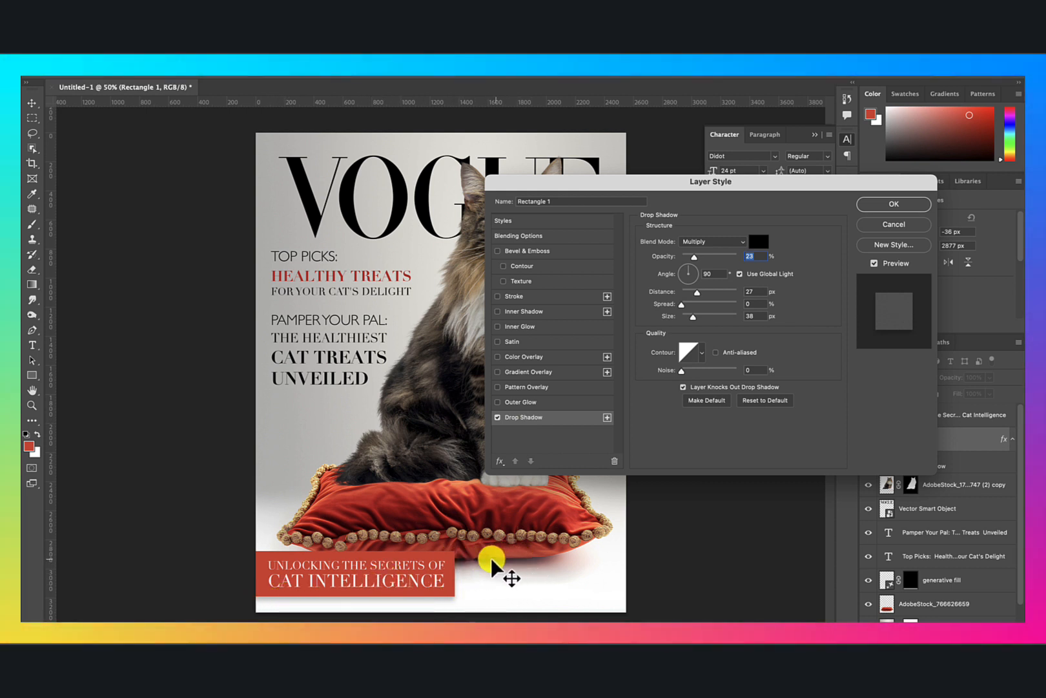
pyautogui.moveTo(694, 257)
pyautogui.mouseDown()
pyautogui.moveTo(716, 258)
pyautogui.moveTo(696, 278)
pyautogui.mouseUp()
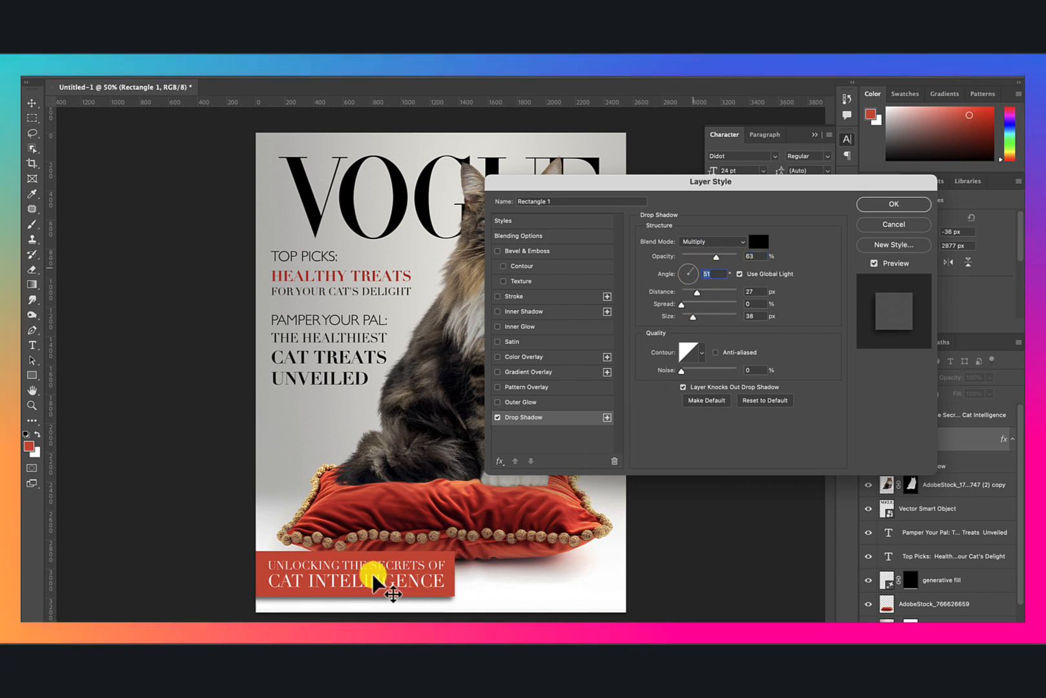
pyautogui.press('Return')
# Draw a rectangle about 2546 × 3296 px covering the whole page and set its fill to none.
pyautogui.click(32, 374)
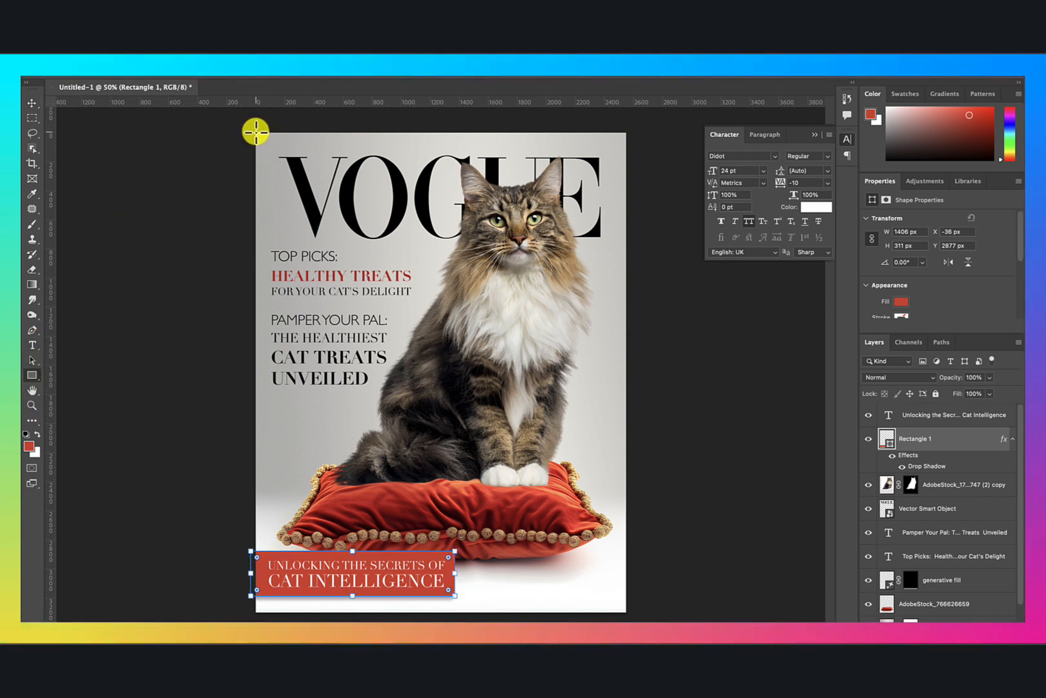
pyautogui.moveTo(256, 132); pyautogui.dragTo(626, 612)
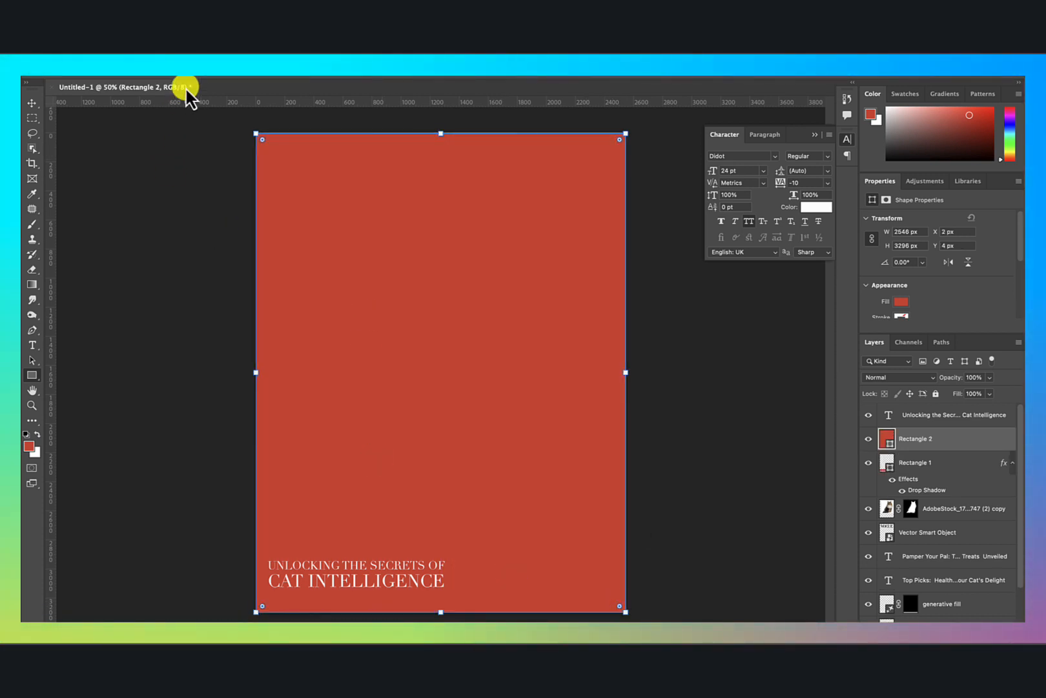
pyautogui.click(149, 76)
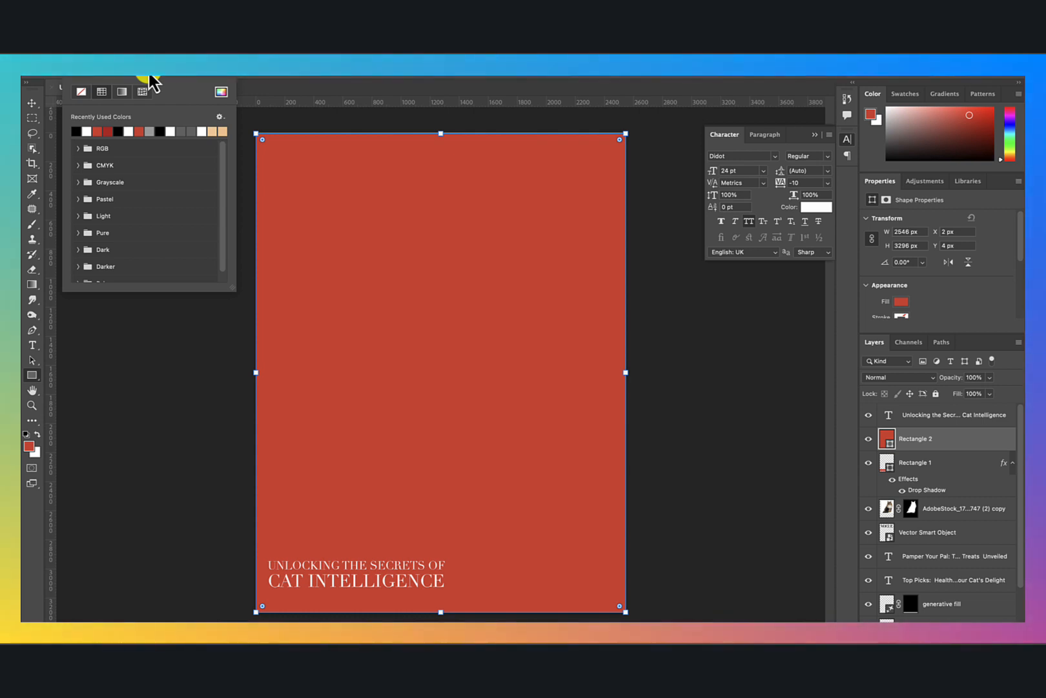
pyautogui.click(81, 91)
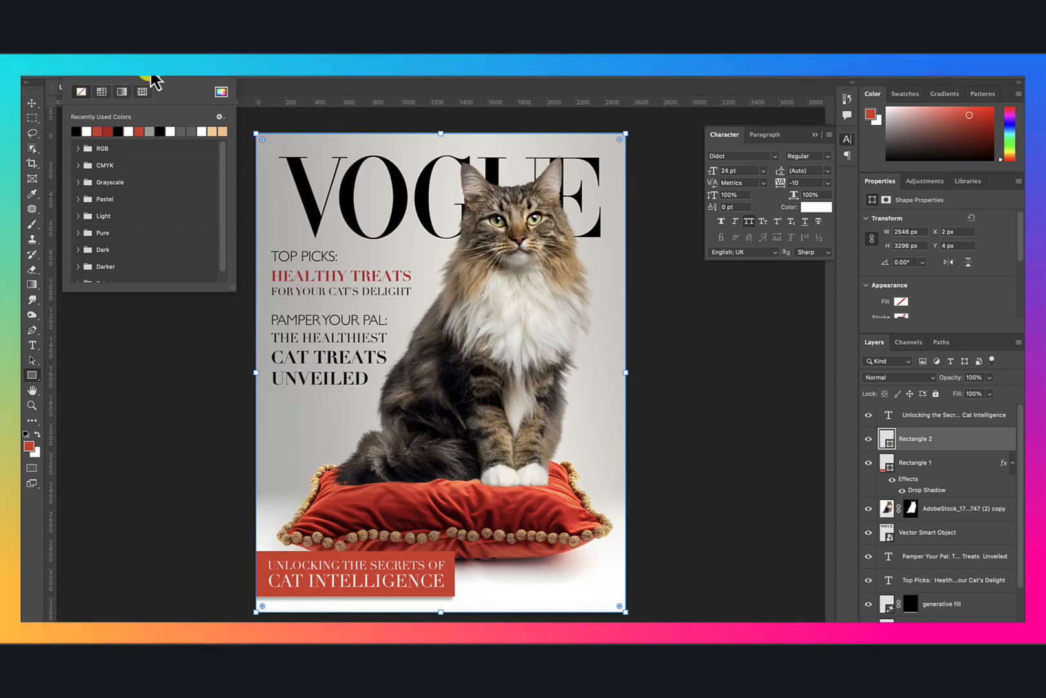
# Give the page-sized rectangle a red stroke matching the banner and thin it into a narrow frame around the cover.
pyautogui.moveTo(152, 82); pyautogui.dragTo(194, 82)
pyautogui.click(134, 132)
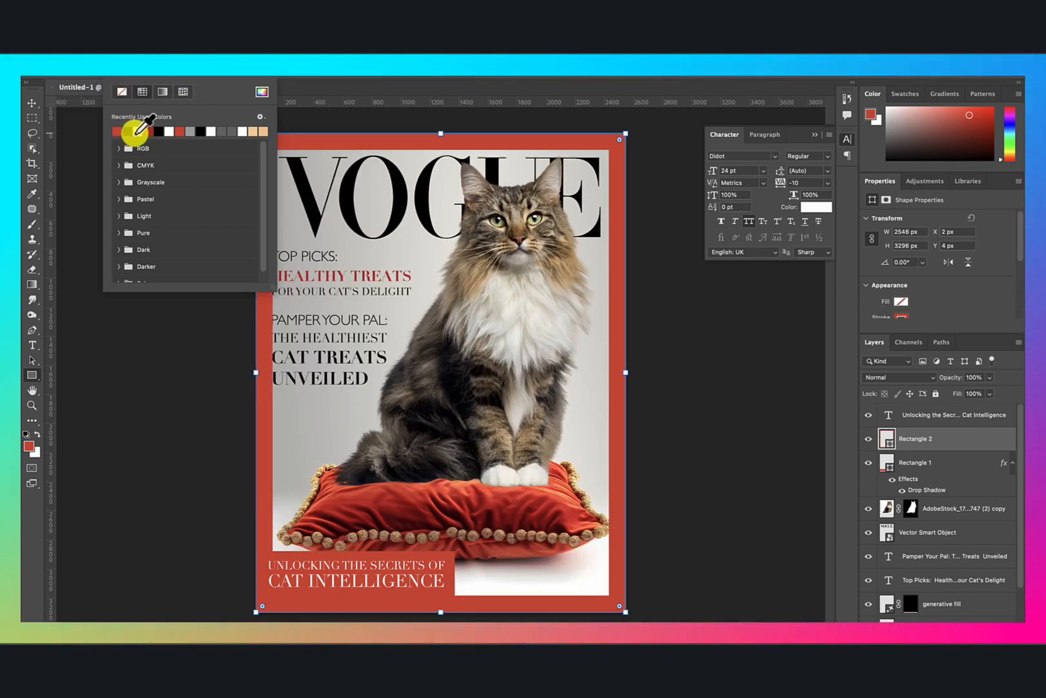
pyautogui.click(237, 75)
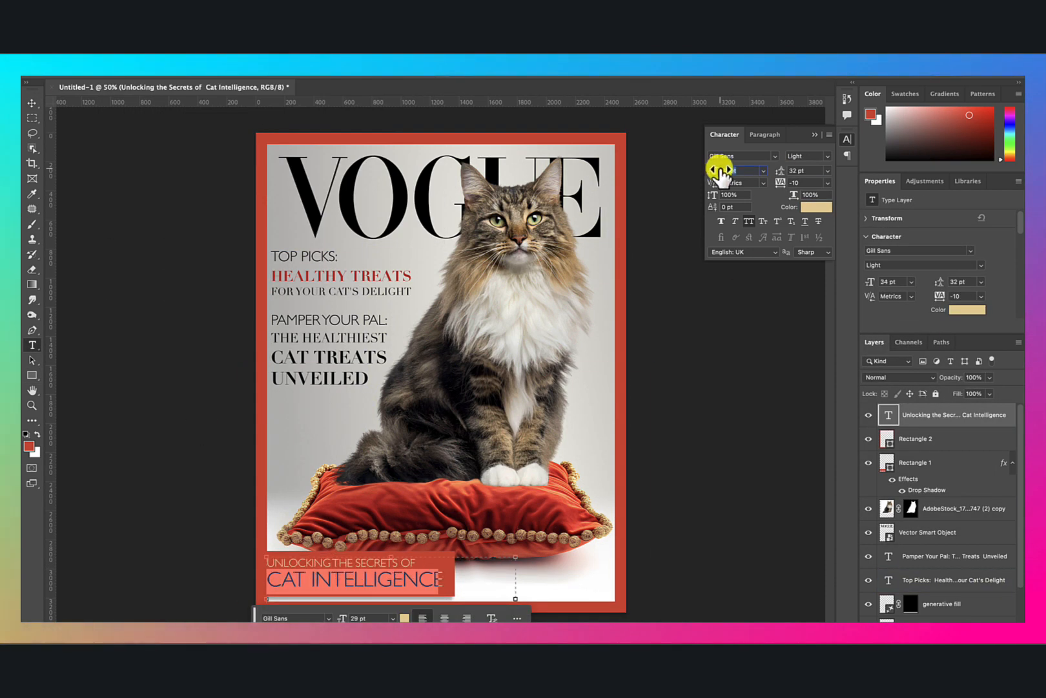
# Adjust the font size of "CAT INTELLIGENCE" in the banner and move the Rectangle 1 layer above the Rectangle 2 frame layer.
pyautogui.moveTo(719, 172); pyautogui.dragTo(731, 217)
pyautogui.click(944, 462)
pyautogui.moveTo(943, 462); pyautogui.dragTo(891, 456)
pyautogui.click(930, 417)
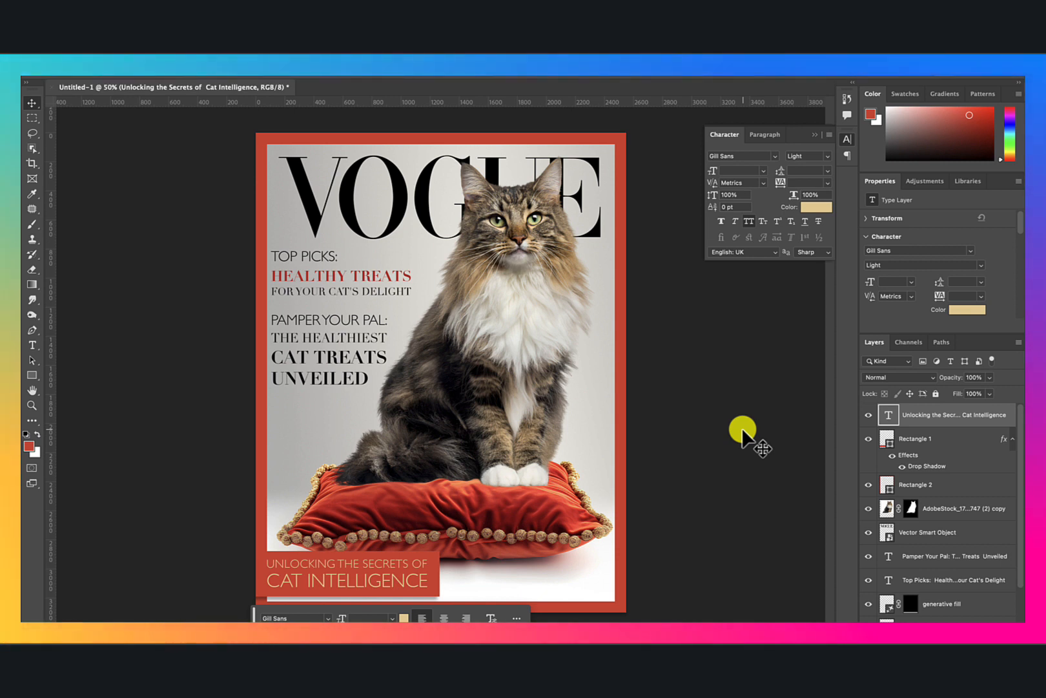
# Paste the copied barcode, place it in the cover's lower-right corner inside the frame and scale it to about 510 × 255 px.
pyautogui.click(157, 65)
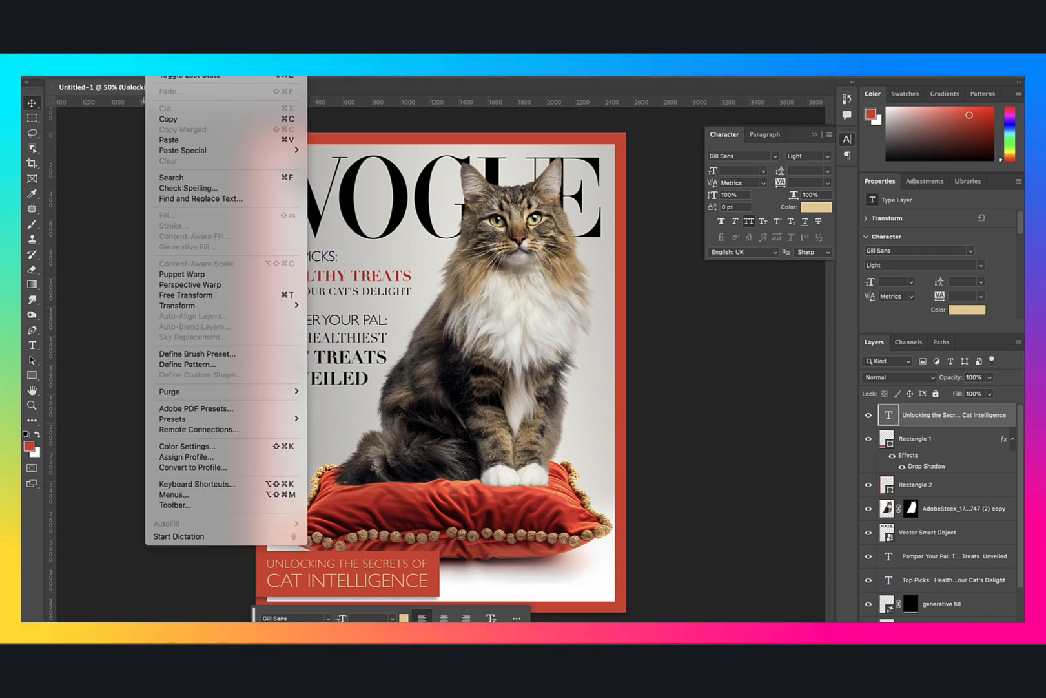
pyautogui.click(185, 142)
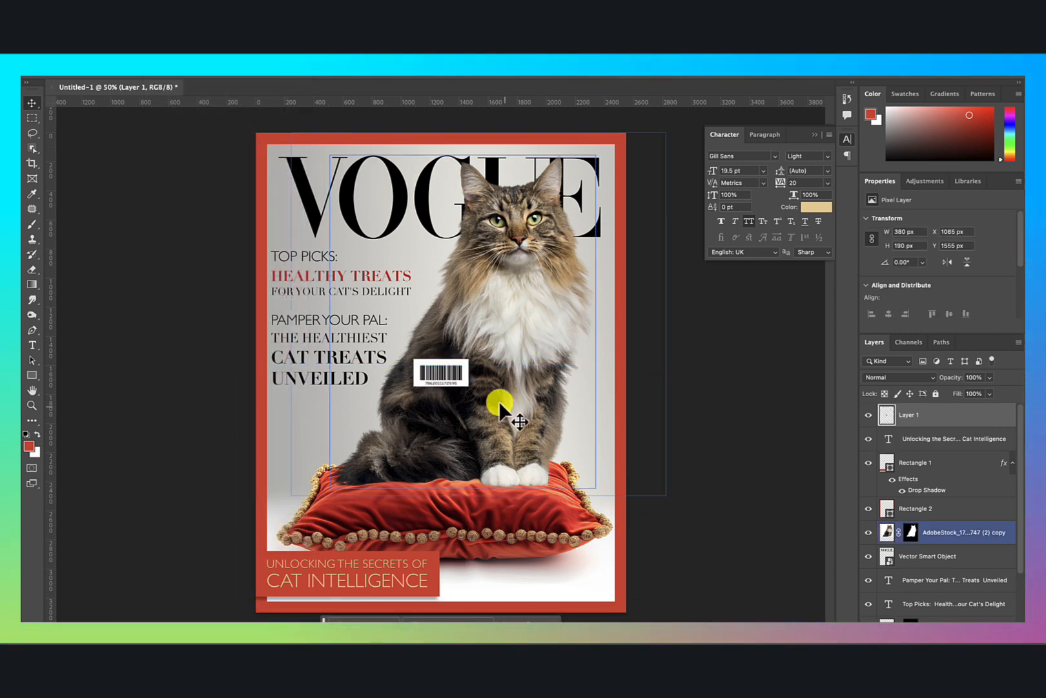
pyautogui.moveTo(502, 406); pyautogui.dragTo(533, 558)
pyautogui.press('super+t')
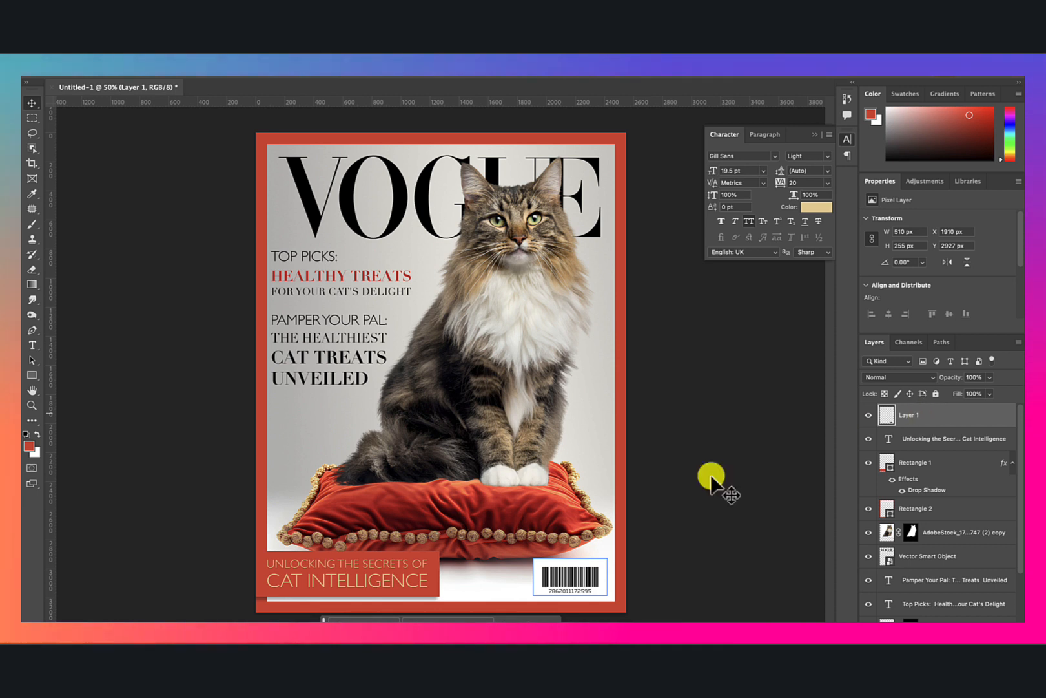
# Set the barcode layer's blend mode to Multiply.
pyautogui.click(889, 379)
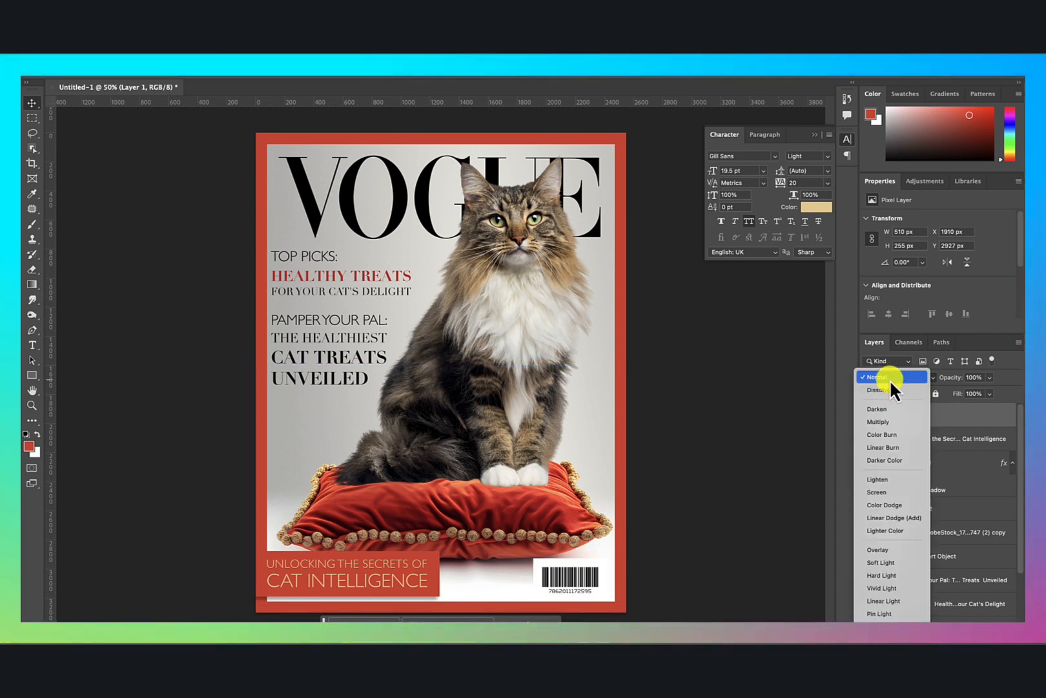
pyautogui.click(899, 420)
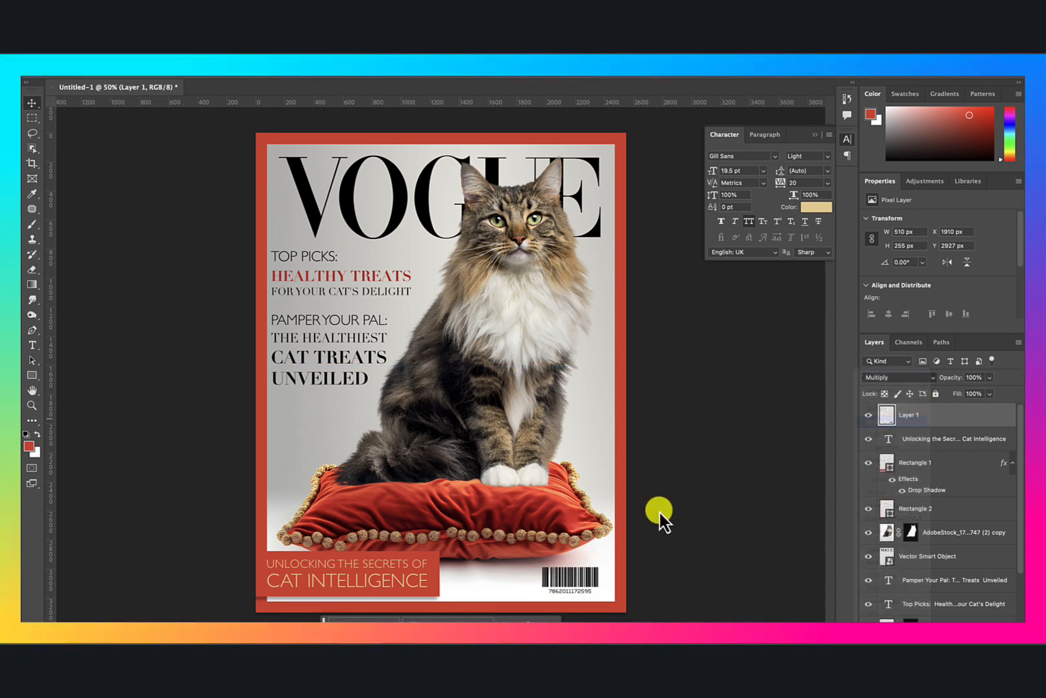
pyautogui.click(661, 517)
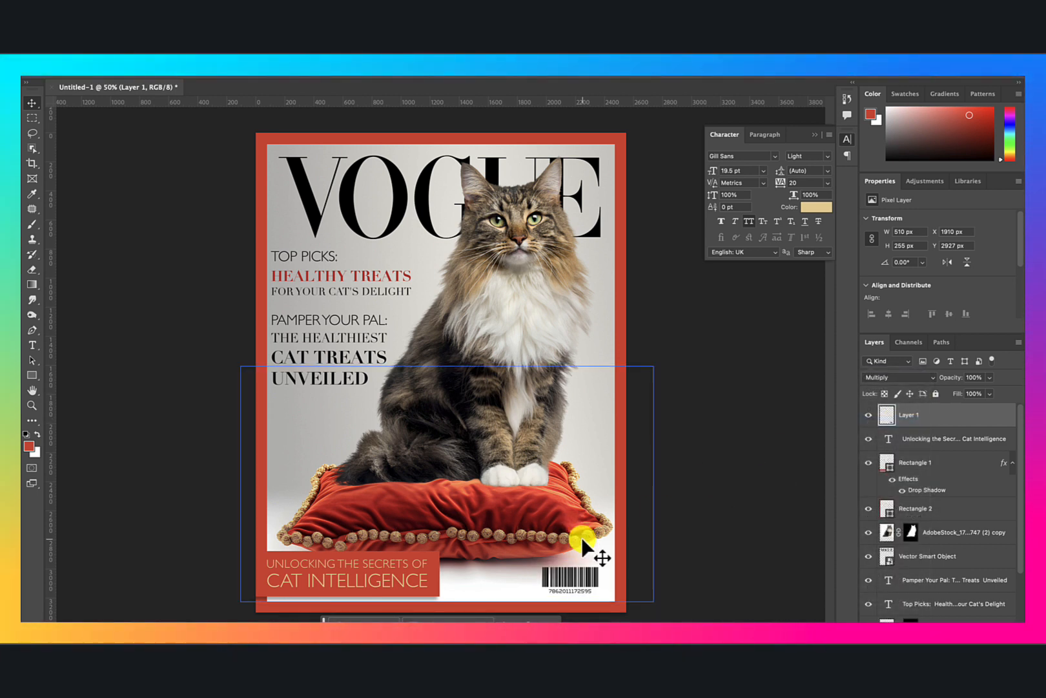
# Scale the cat layer down to about 2427 × 2348 px, keeping the cat seated on the cushion.
pyautogui.click(32, 133)
pyautogui.click(998, 540)
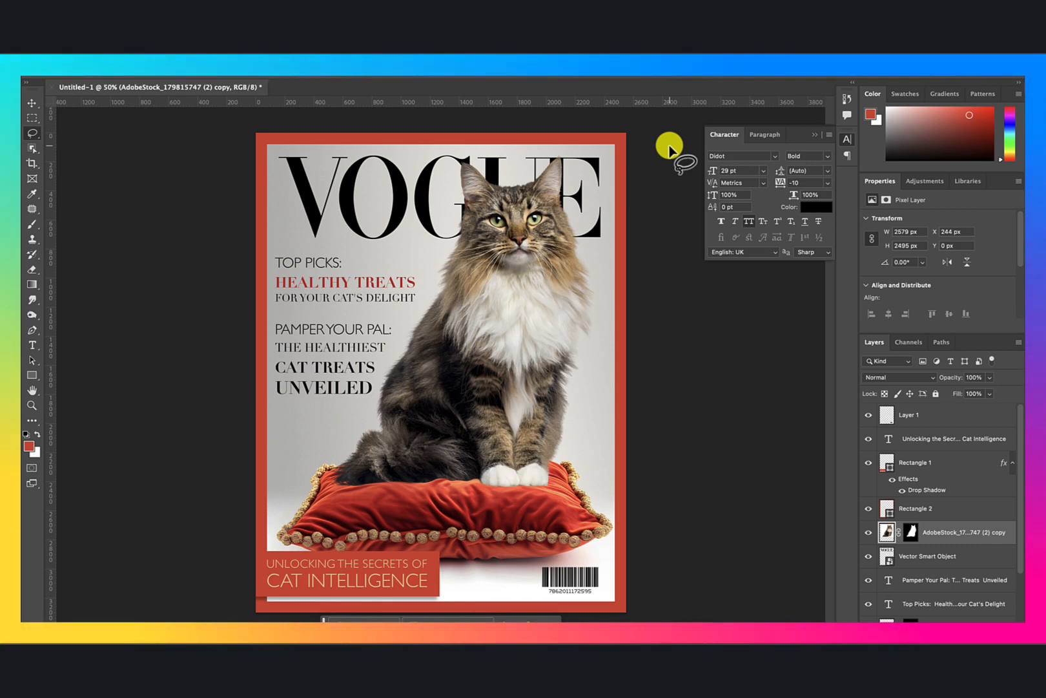
pyautogui.hotkey('ctrl', 't')
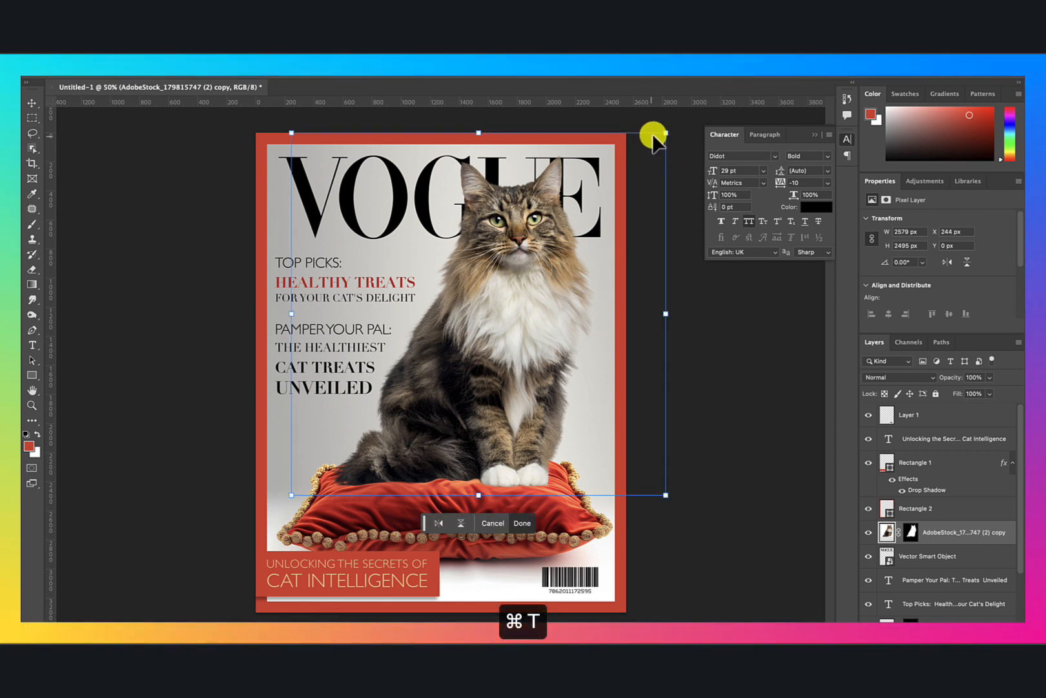
pyautogui.moveTo(668, 134); pyautogui.dragTo(649, 155)
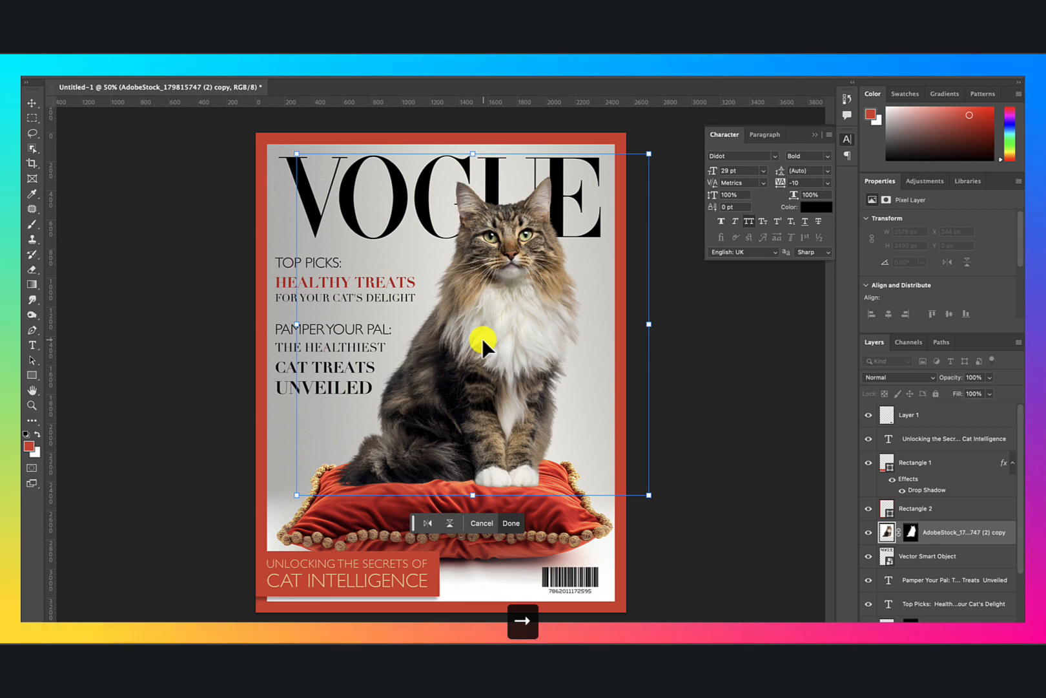
pyautogui.press('Return')
# Lasso an area about 324 × 330 px over the top of the cat's head and generate a "crown" there with Generative Fill.
pyautogui.press('l')
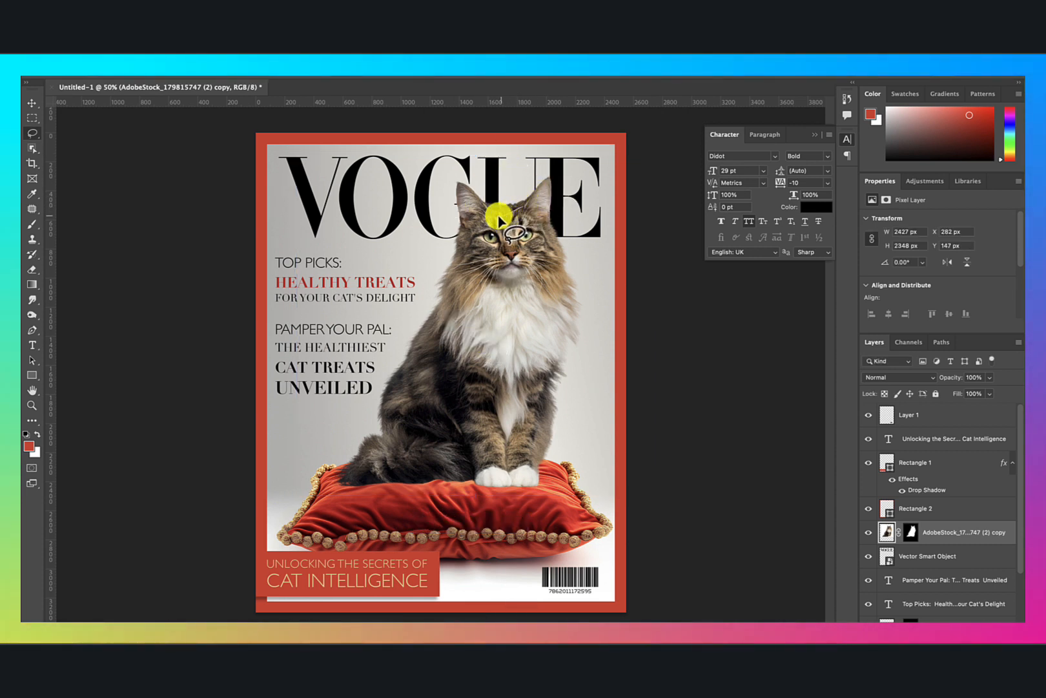
pyautogui.moveTo(501, 220)
pyautogui.mouseDown()
pyautogui.moveTo(479, 204)
pyautogui.moveTo(484, 178)
pyautogui.moveTo(505, 170)
pyautogui.moveTo(528, 191)
pyautogui.moveTo(502, 215)
pyautogui.mouseUp()
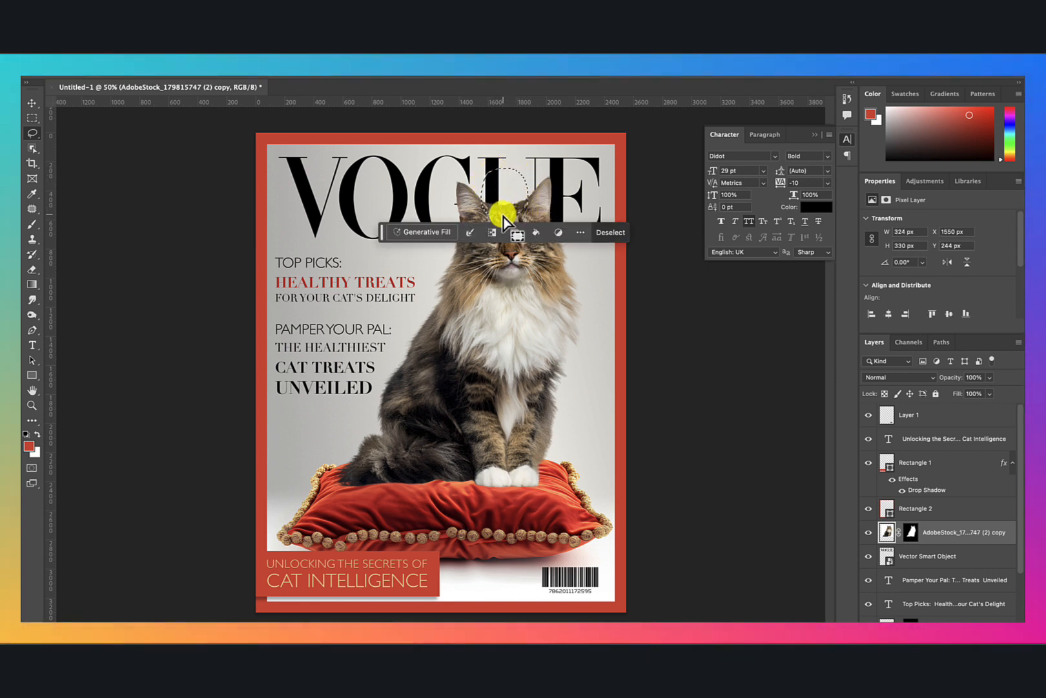
pyautogui.click(449, 234)
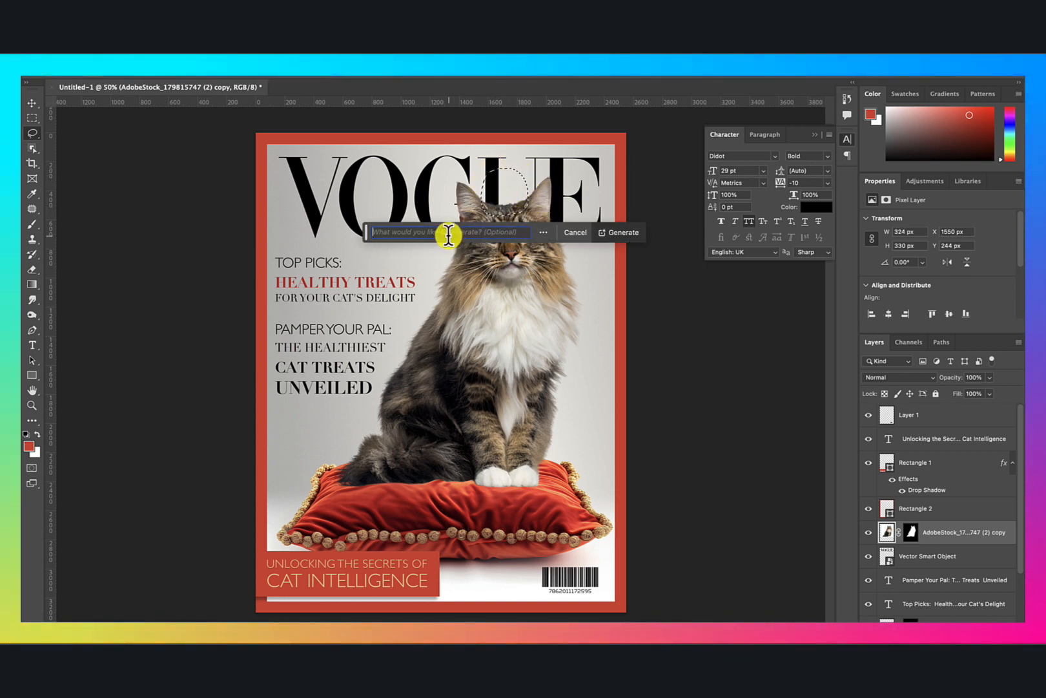
pyautogui.write('c')
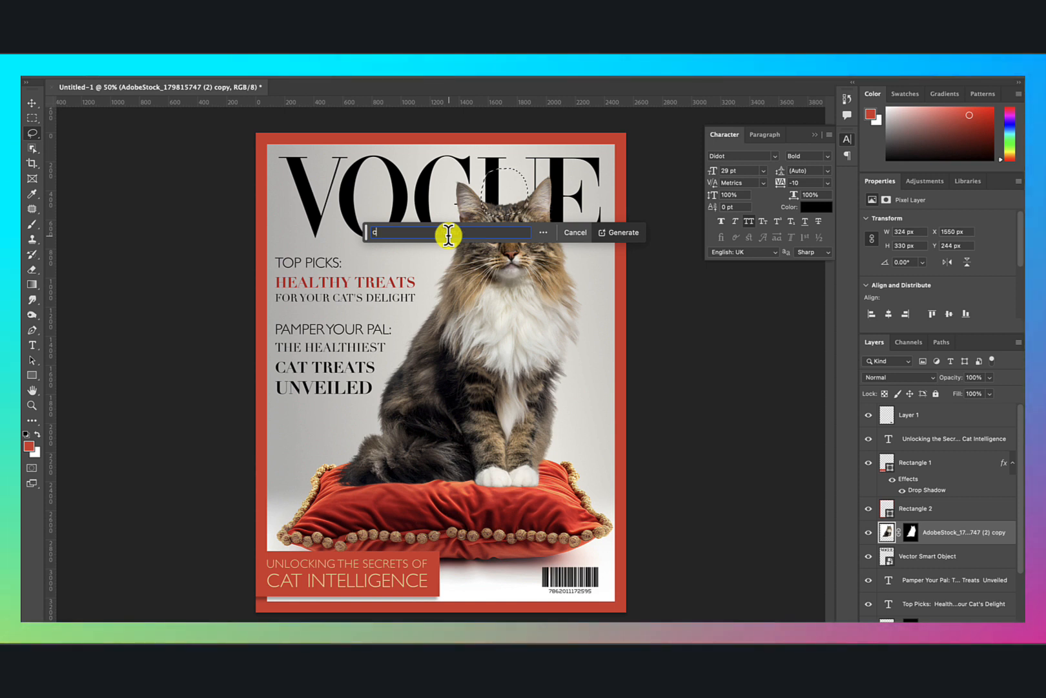
pyautogui.write('rown')
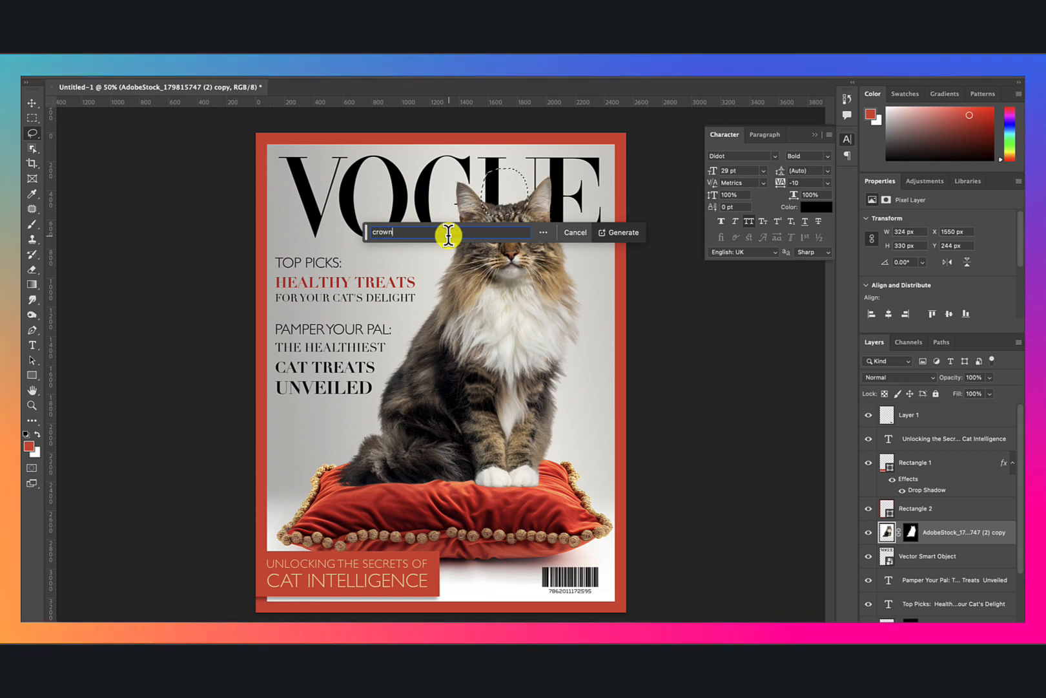
pyautogui.press('Return')
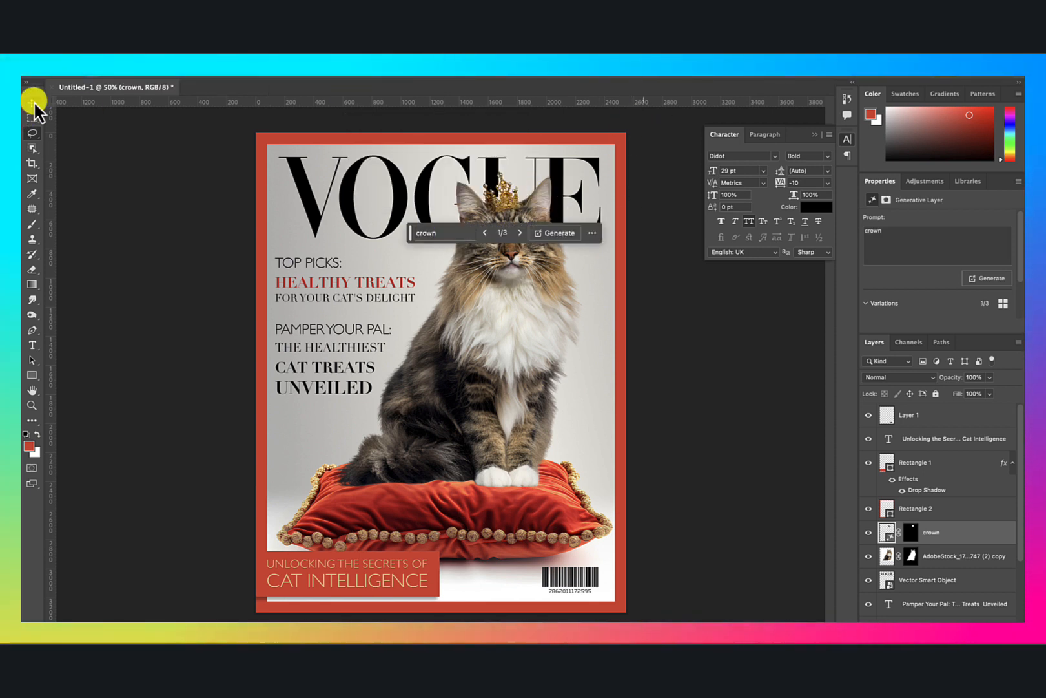
# Compare the generated crown variations, keep the second one and deselect the layer.
pyautogui.click(520, 233)
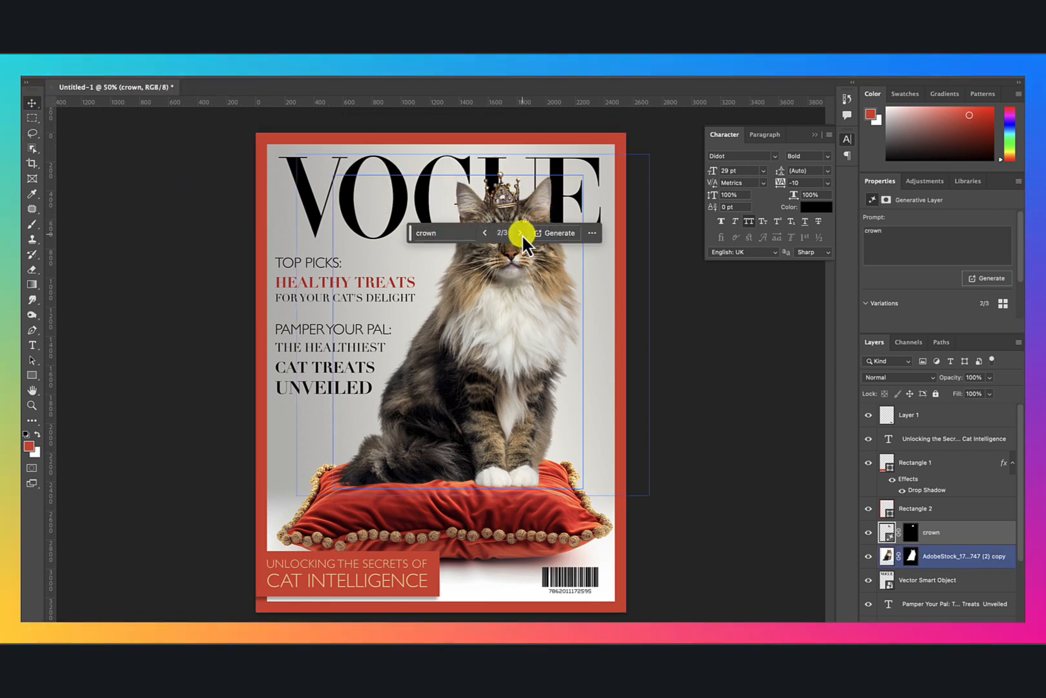
pyautogui.click(520, 232)
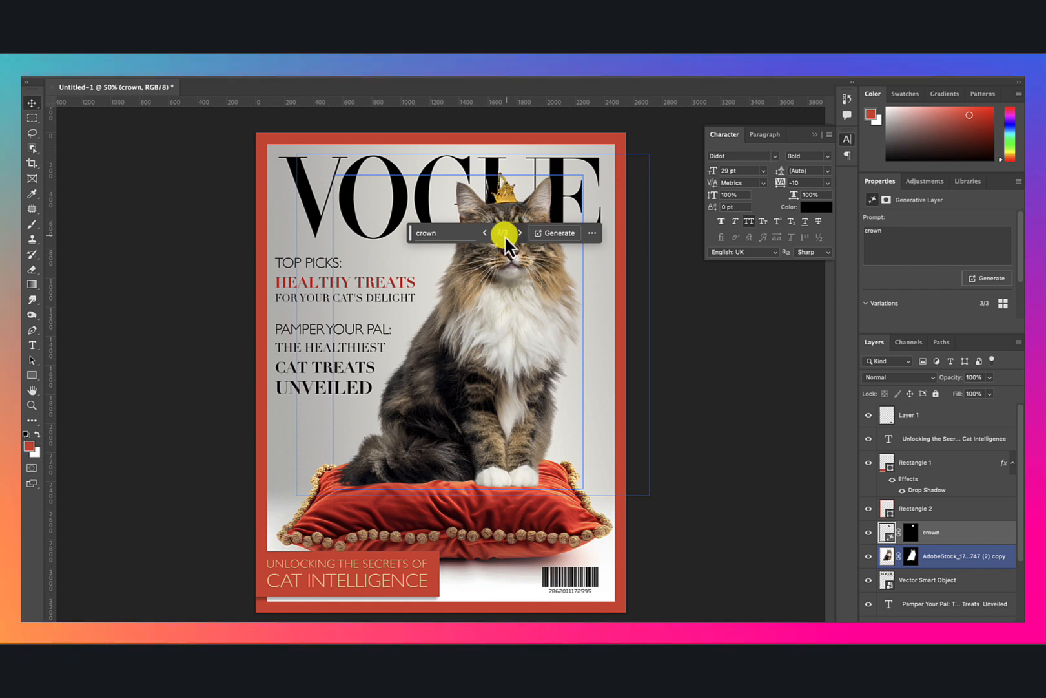
pyautogui.click(485, 232)
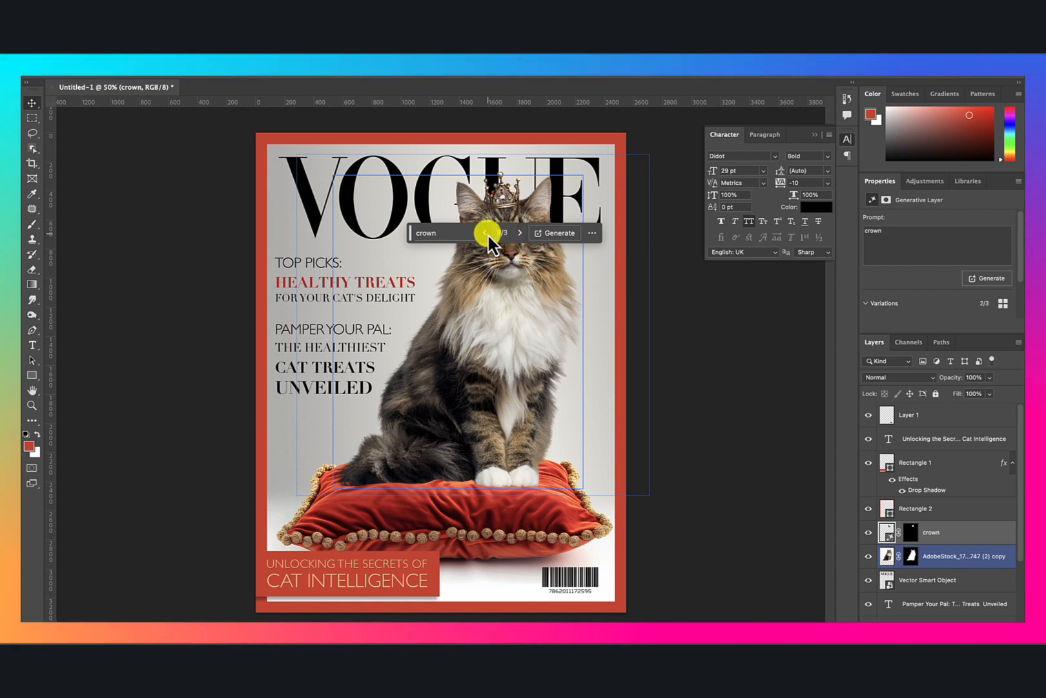
pyautogui.click(662, 133)
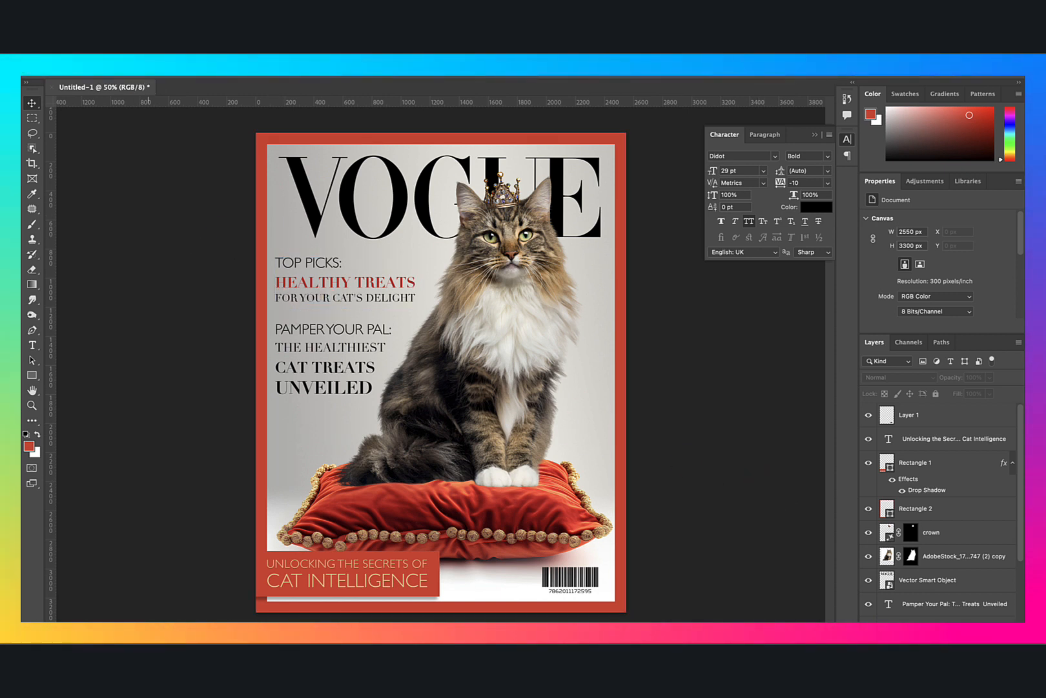
# Save the finished cover on the computer instead of Creative Cloud.
pyautogui.click(133, 44)
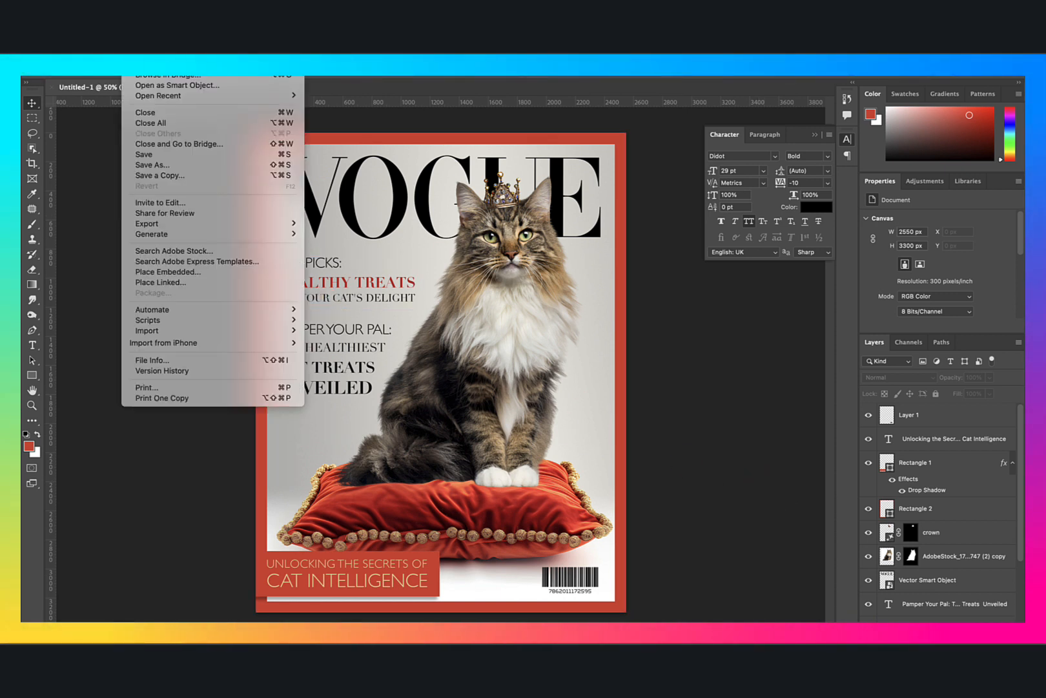
pyautogui.click(146, 153)
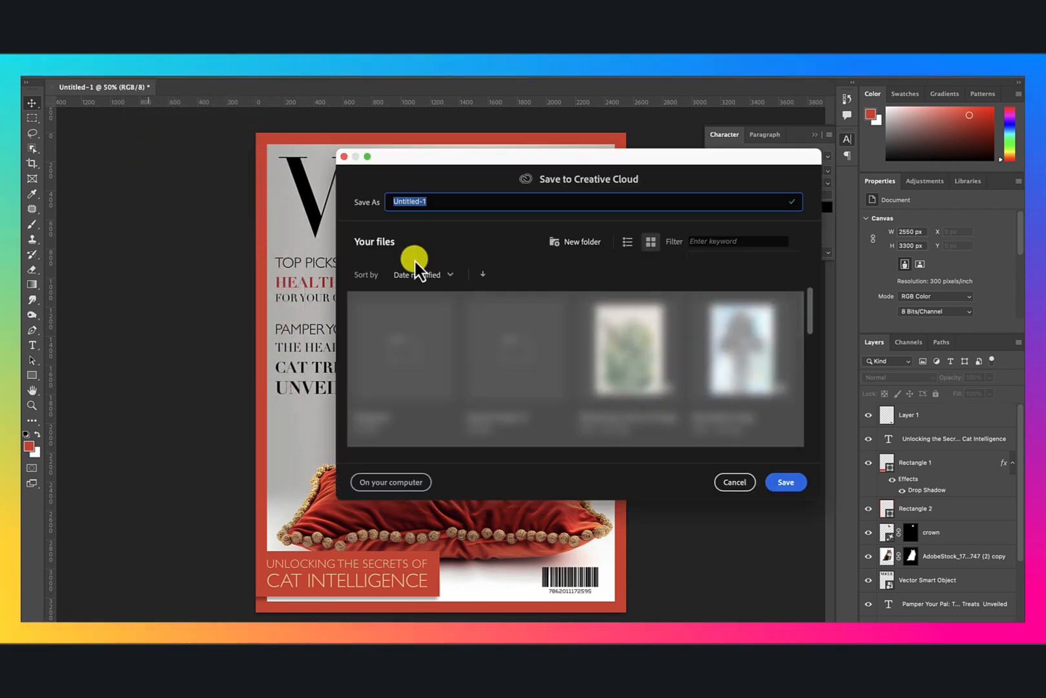
pyautogui.click(388, 482)
pyautogui.click(753, 464)
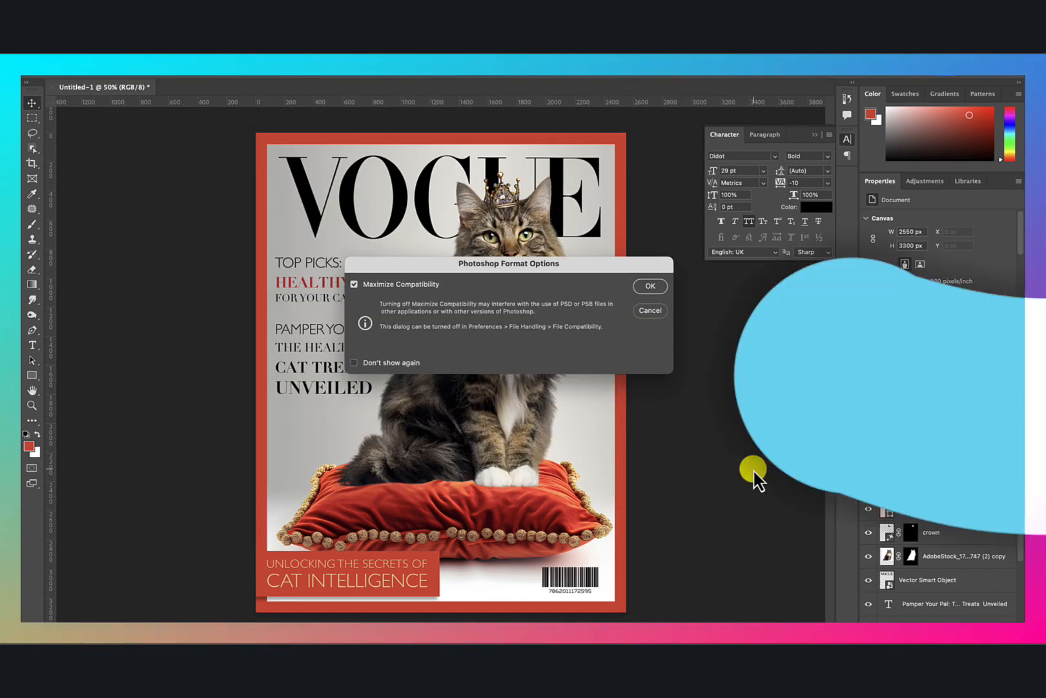